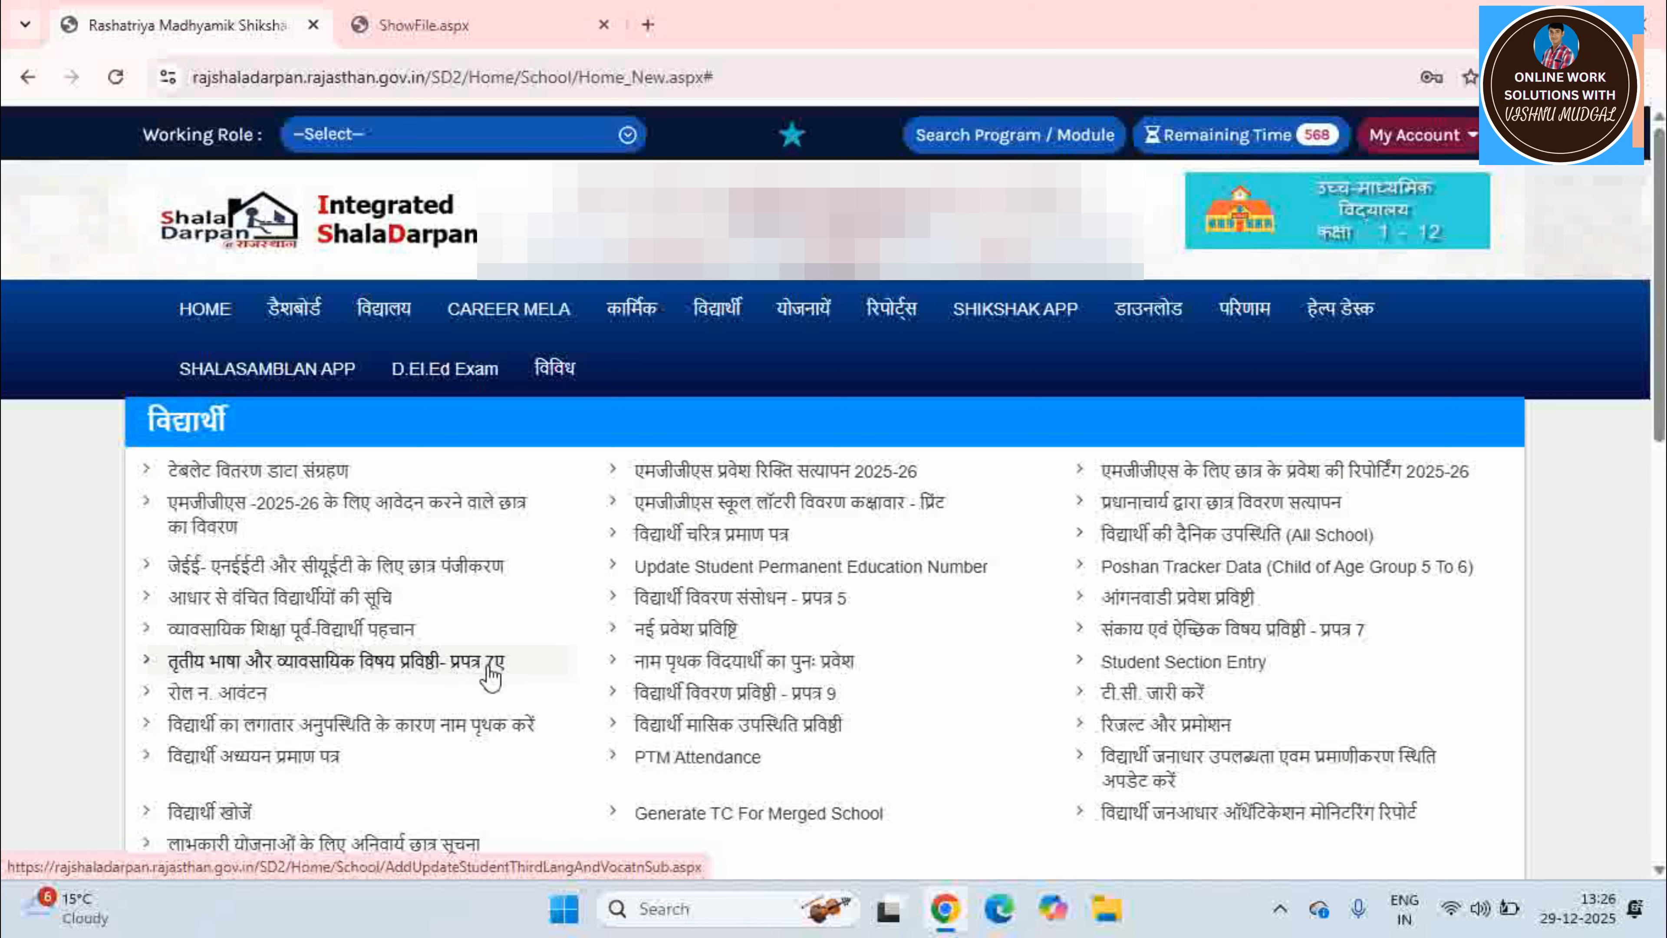
# - Open the third language and vocational subject entry (Format 7A) and load the students of session 2025-26, class 6, section A
pyautogui.click(349, 662)
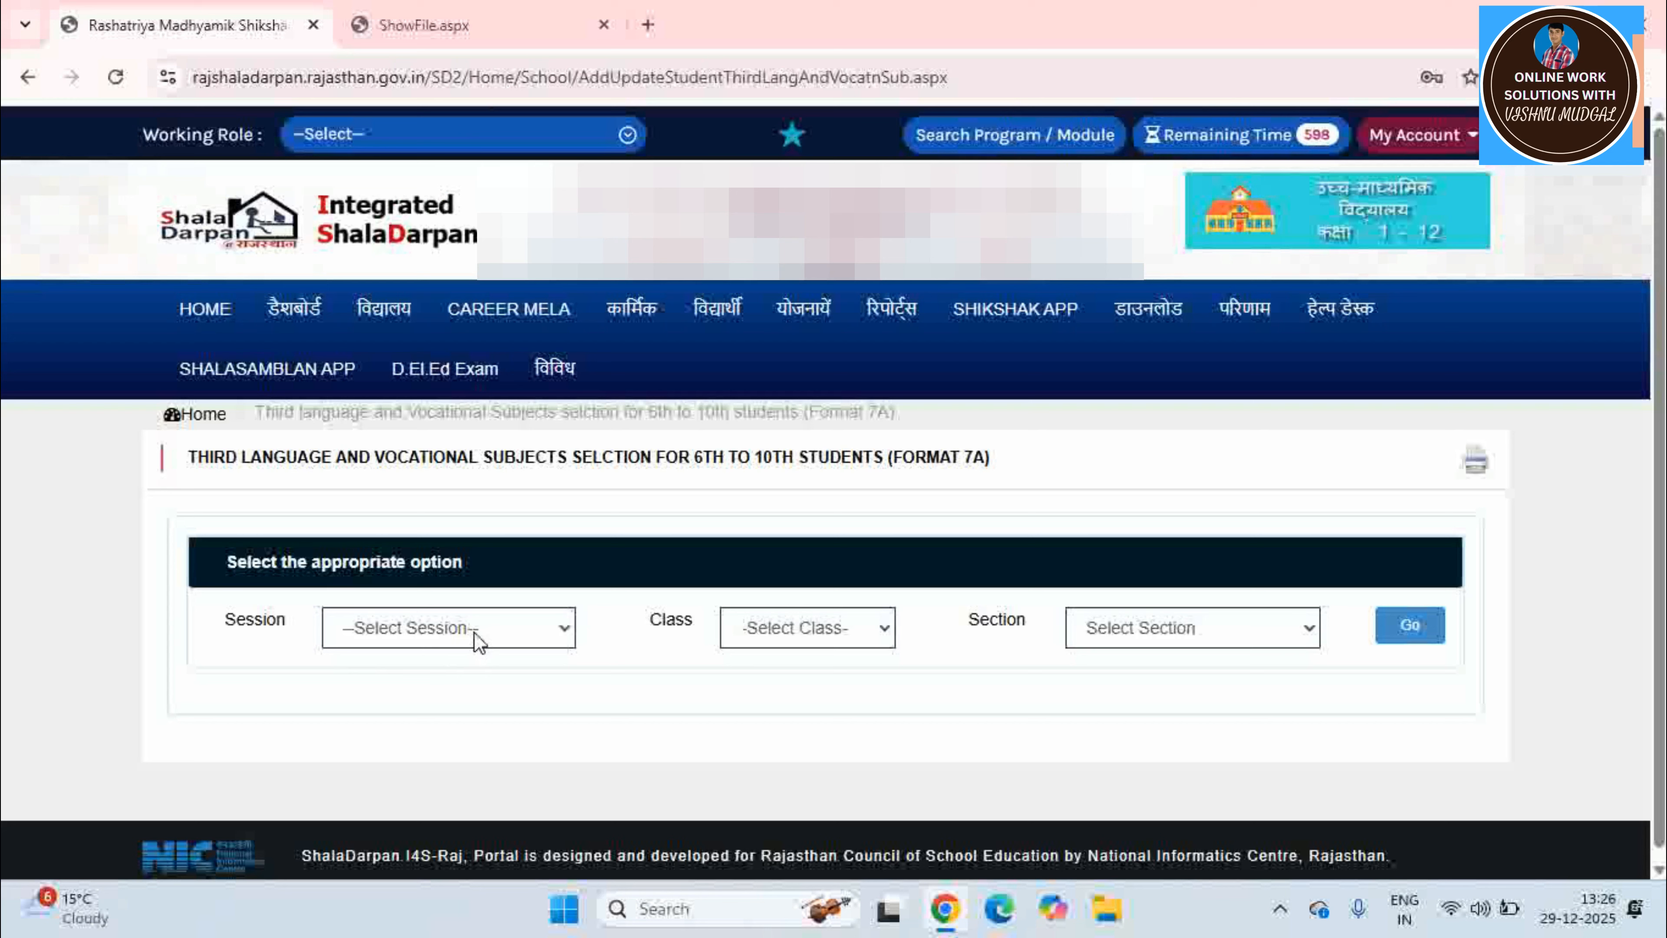
pyautogui.click(467, 627)
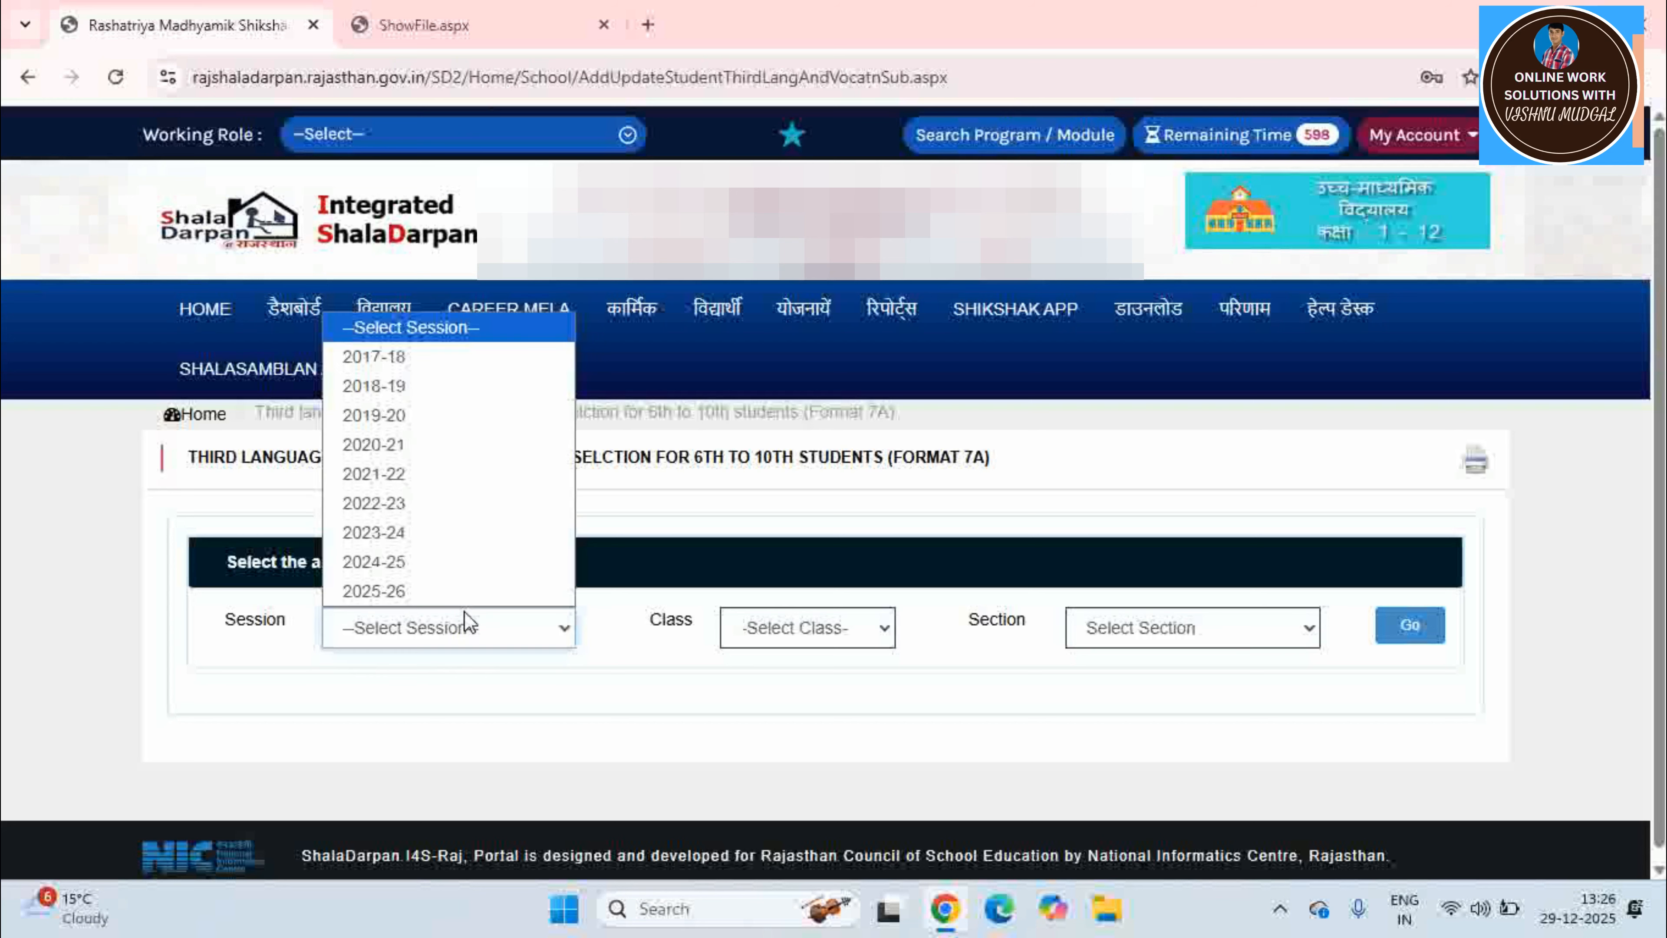
pyautogui.click(447, 591)
pyautogui.click(759, 632)
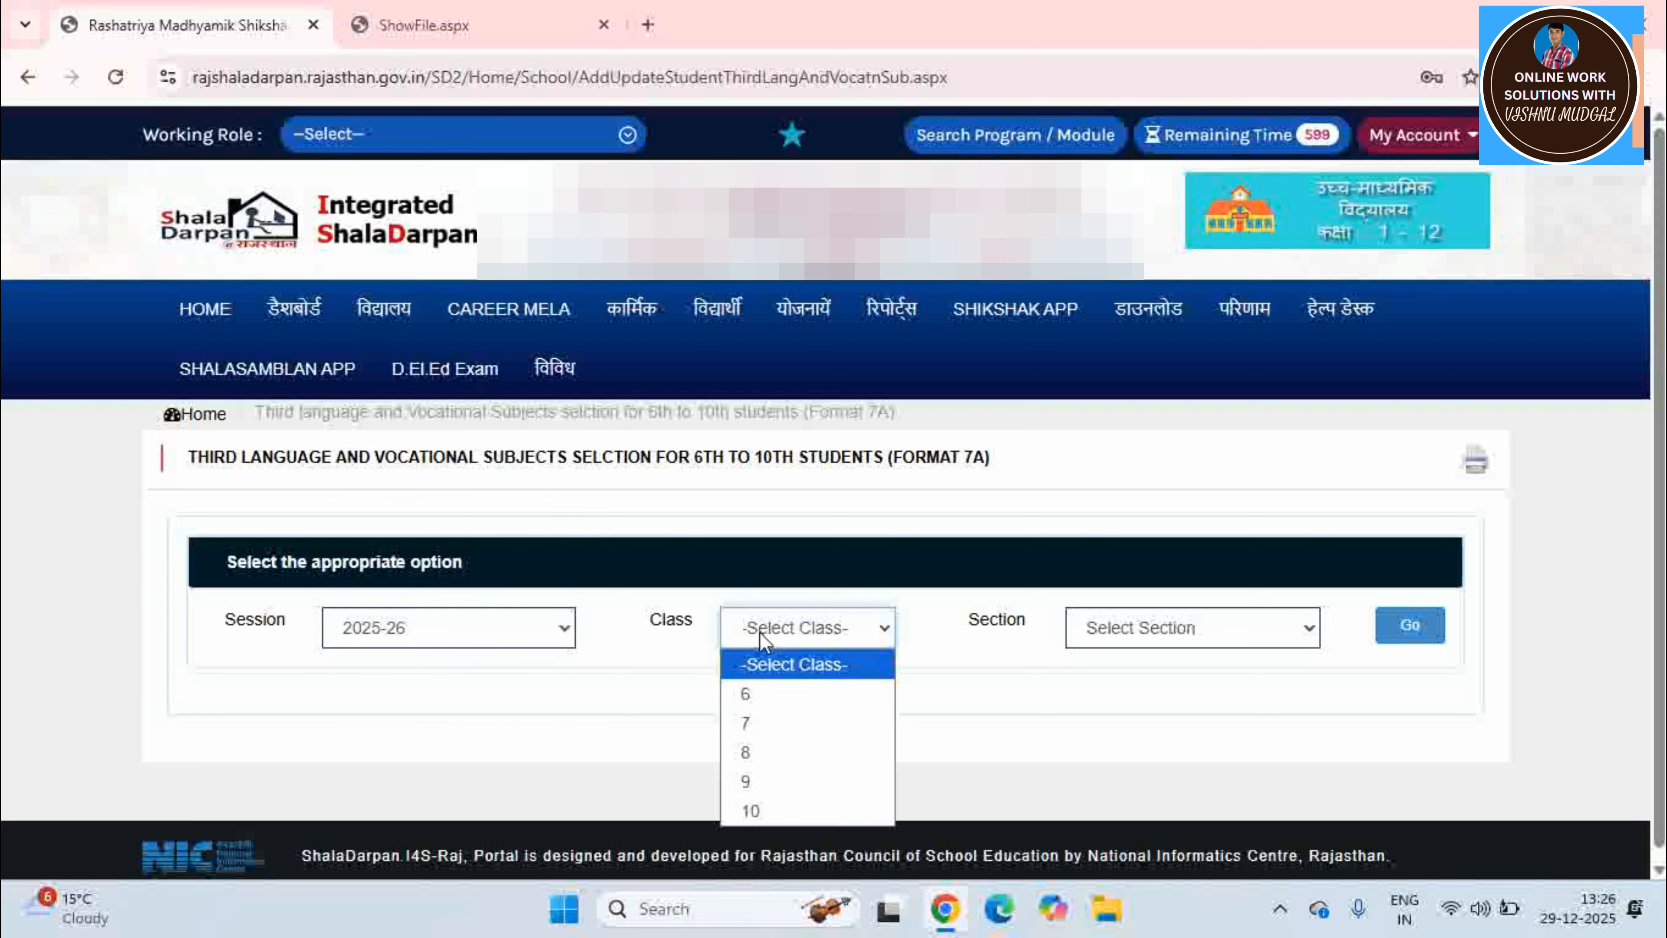
pyautogui.click(768, 697)
pyautogui.click(1116, 627)
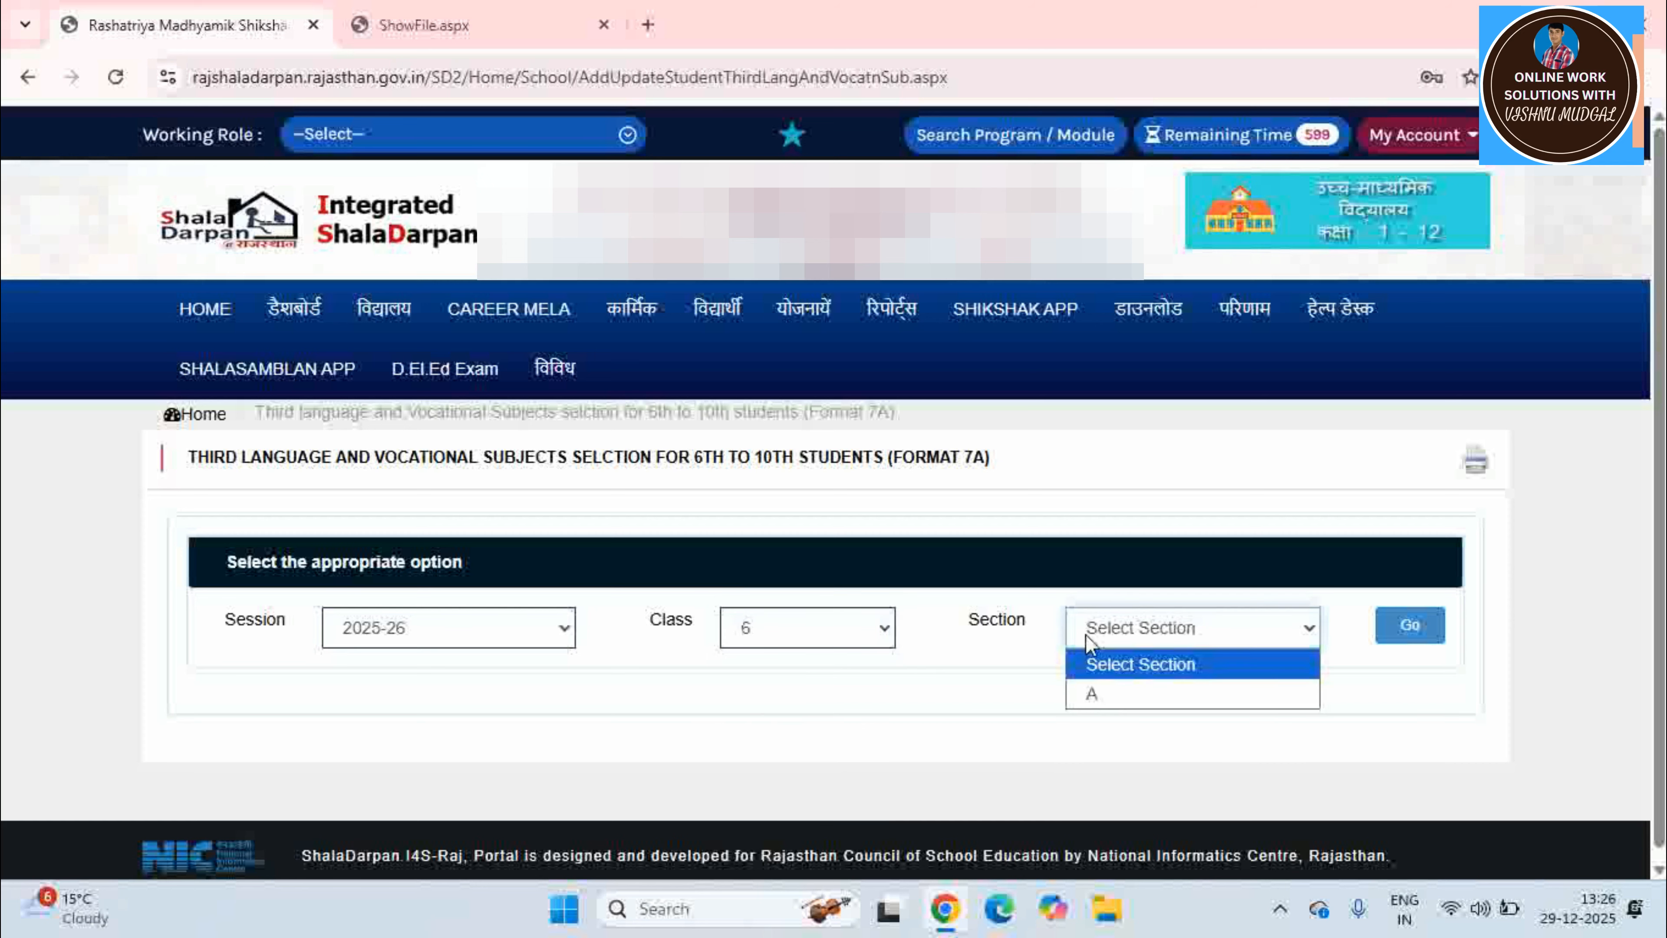
pyautogui.click(1094, 692)
pyautogui.click(1409, 630)
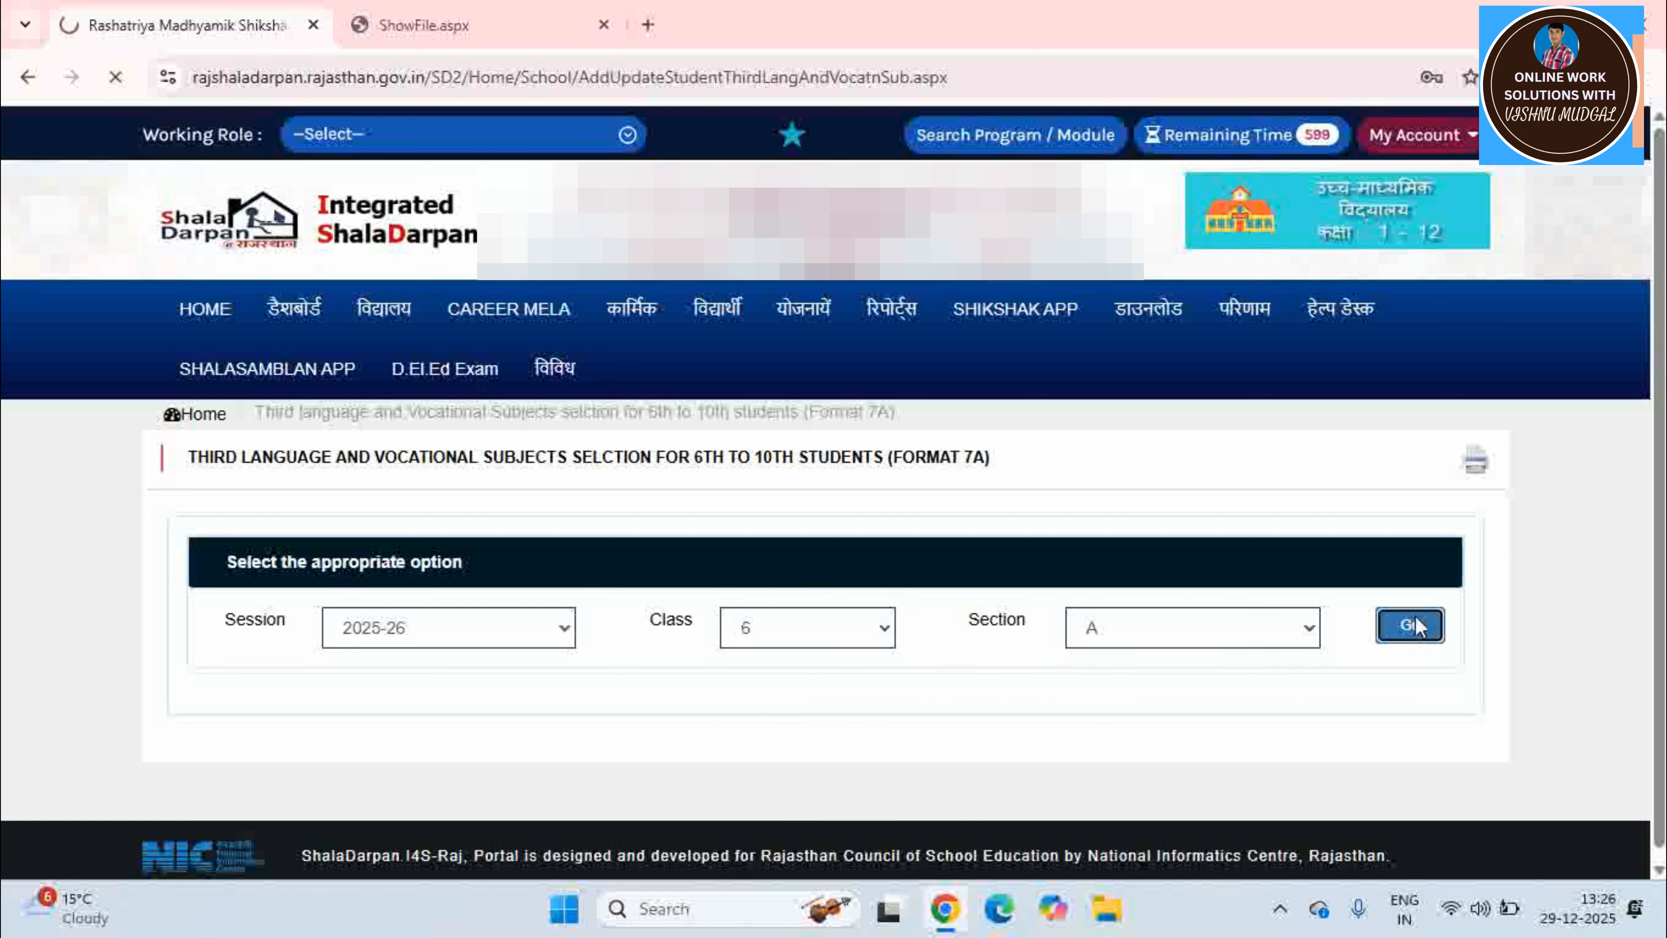
# - Review the class 6 students' third language selections and submit the subjects for all students
pyautogui.scroll(-2, 1133, 577)
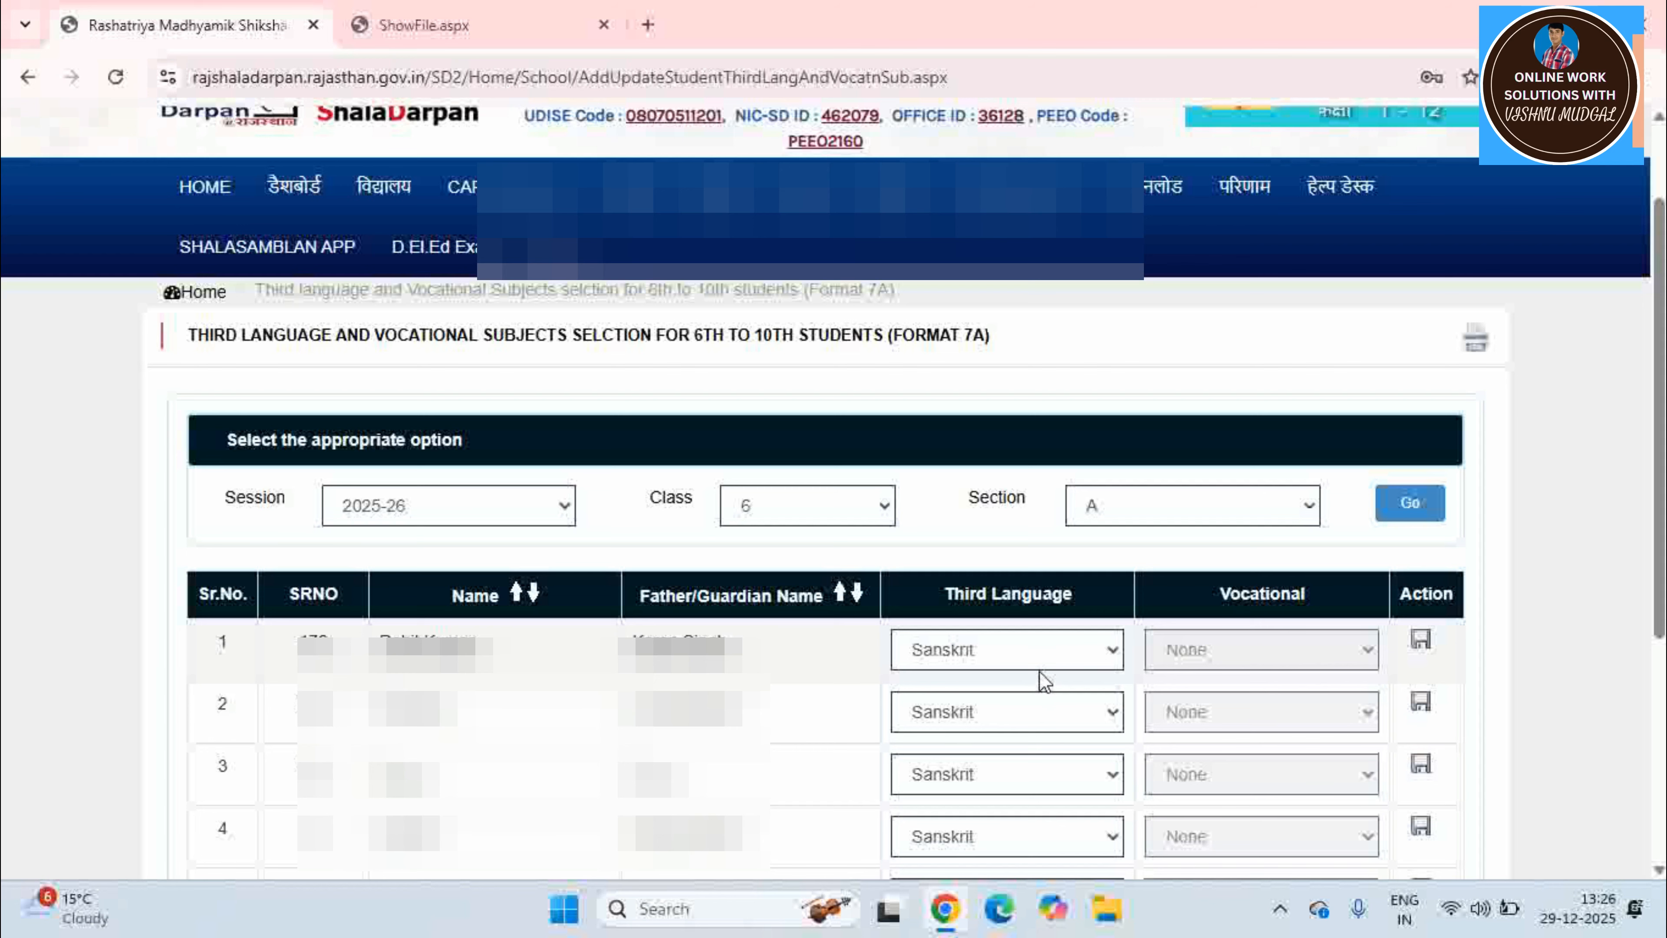
pyautogui.scroll(-5, 1043, 679)
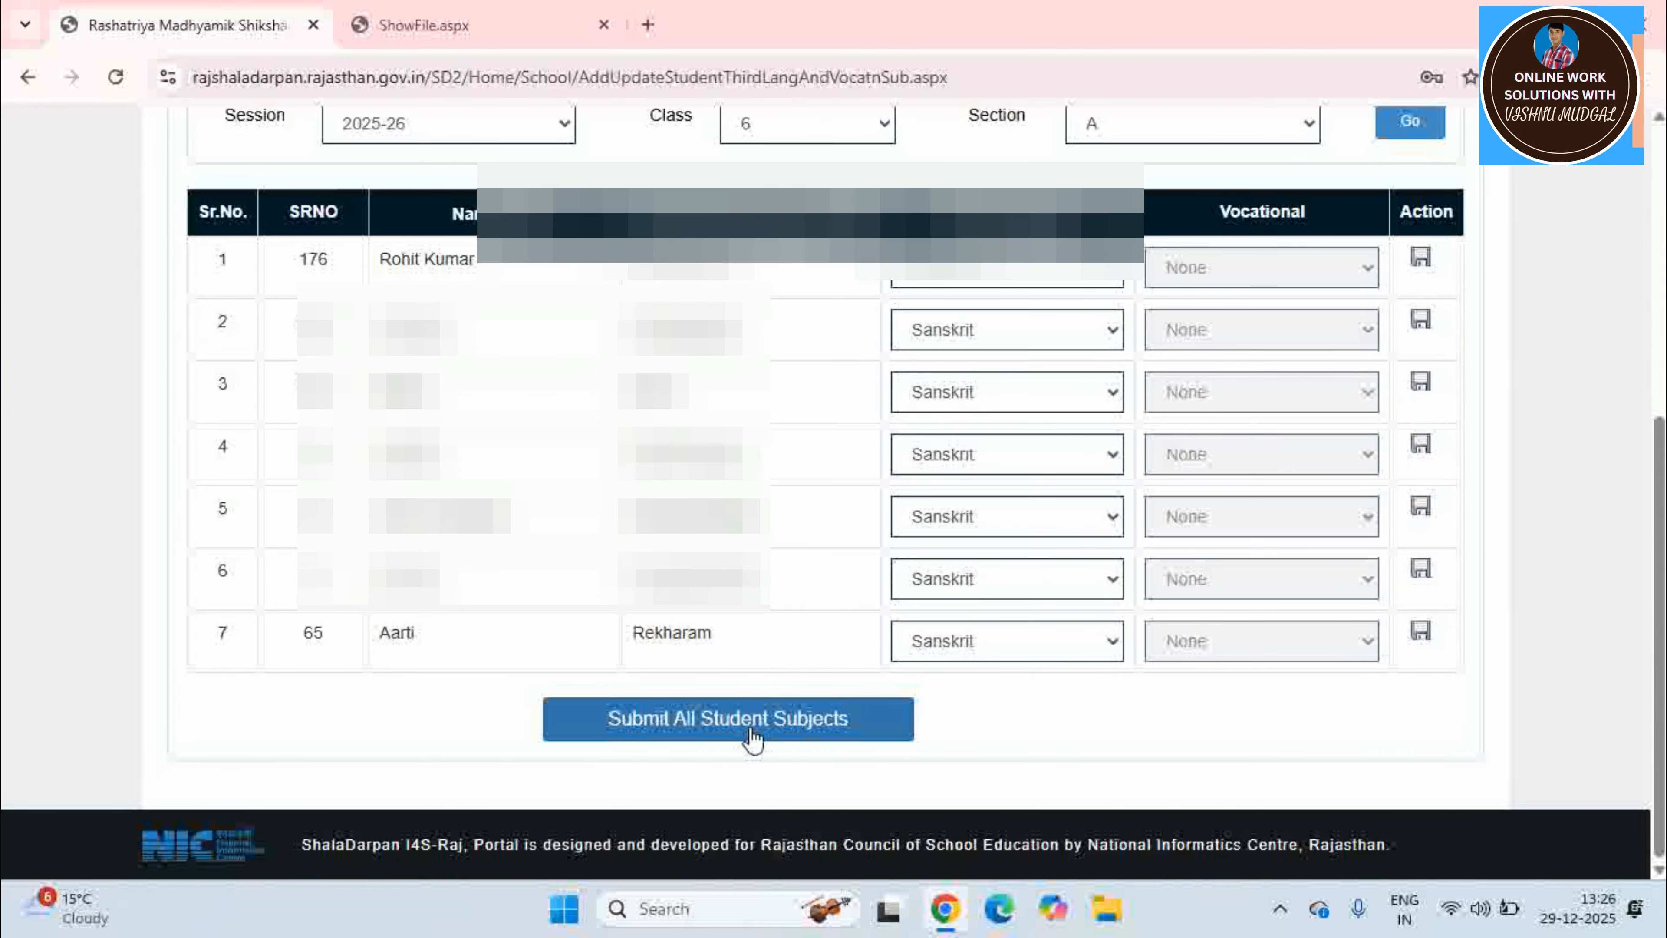
pyautogui.click(719, 726)
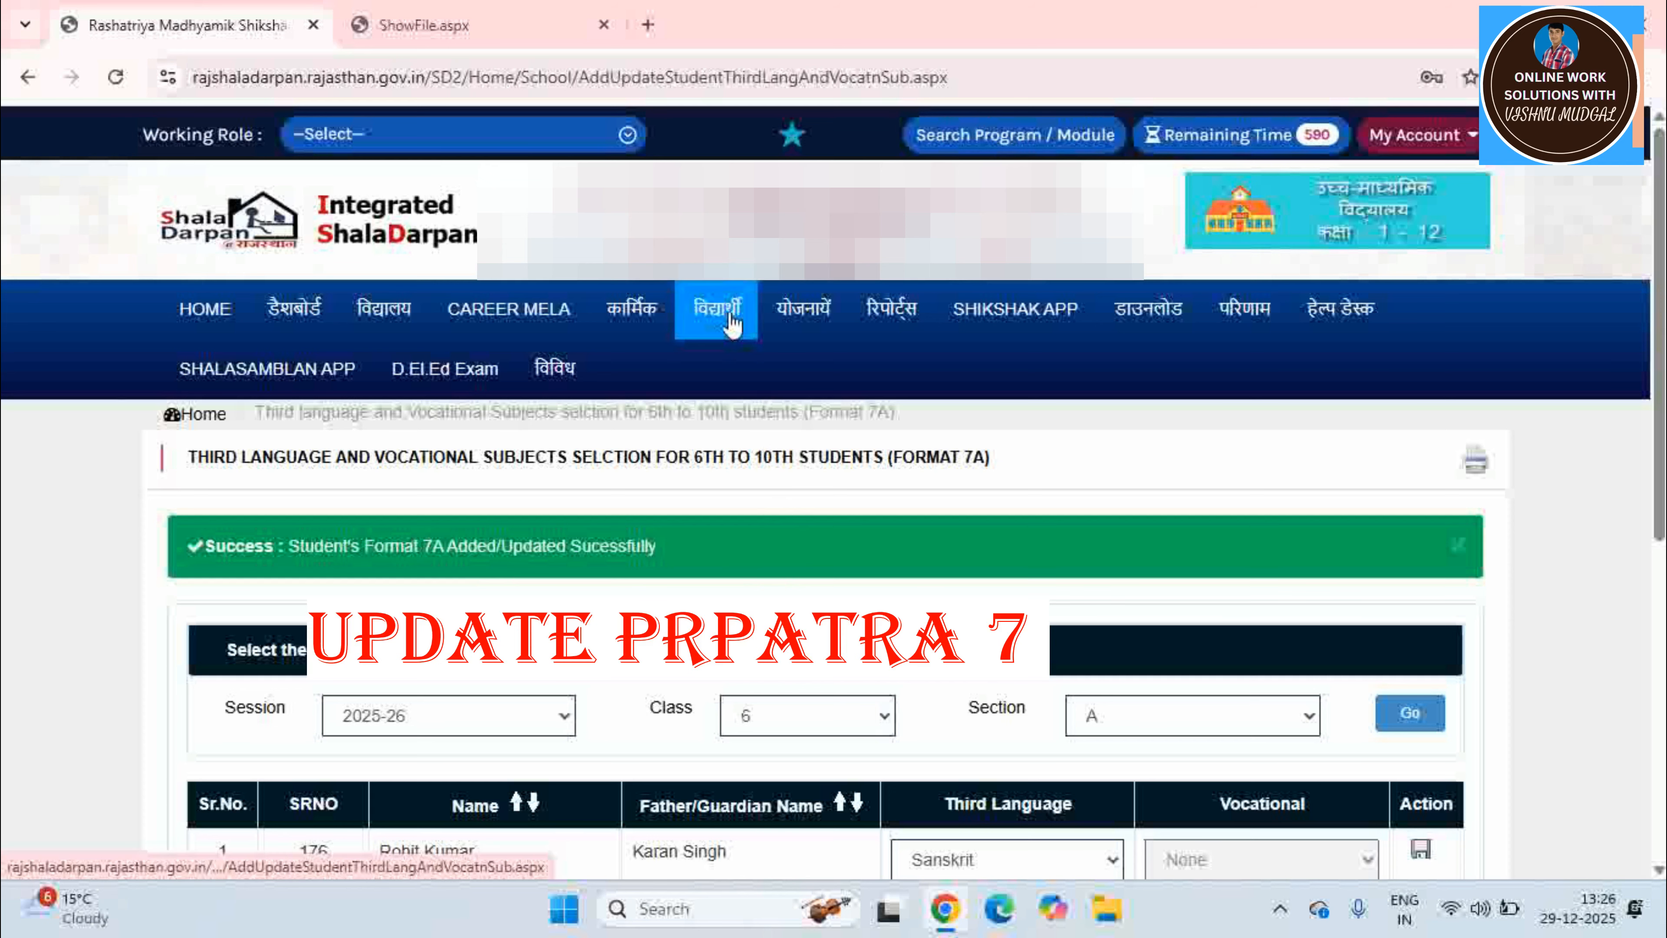
# - Open the faculty and optional subject entry (Format 7) and load the students of session 2025-26, class 11, section A
pyautogui.click(732, 375)
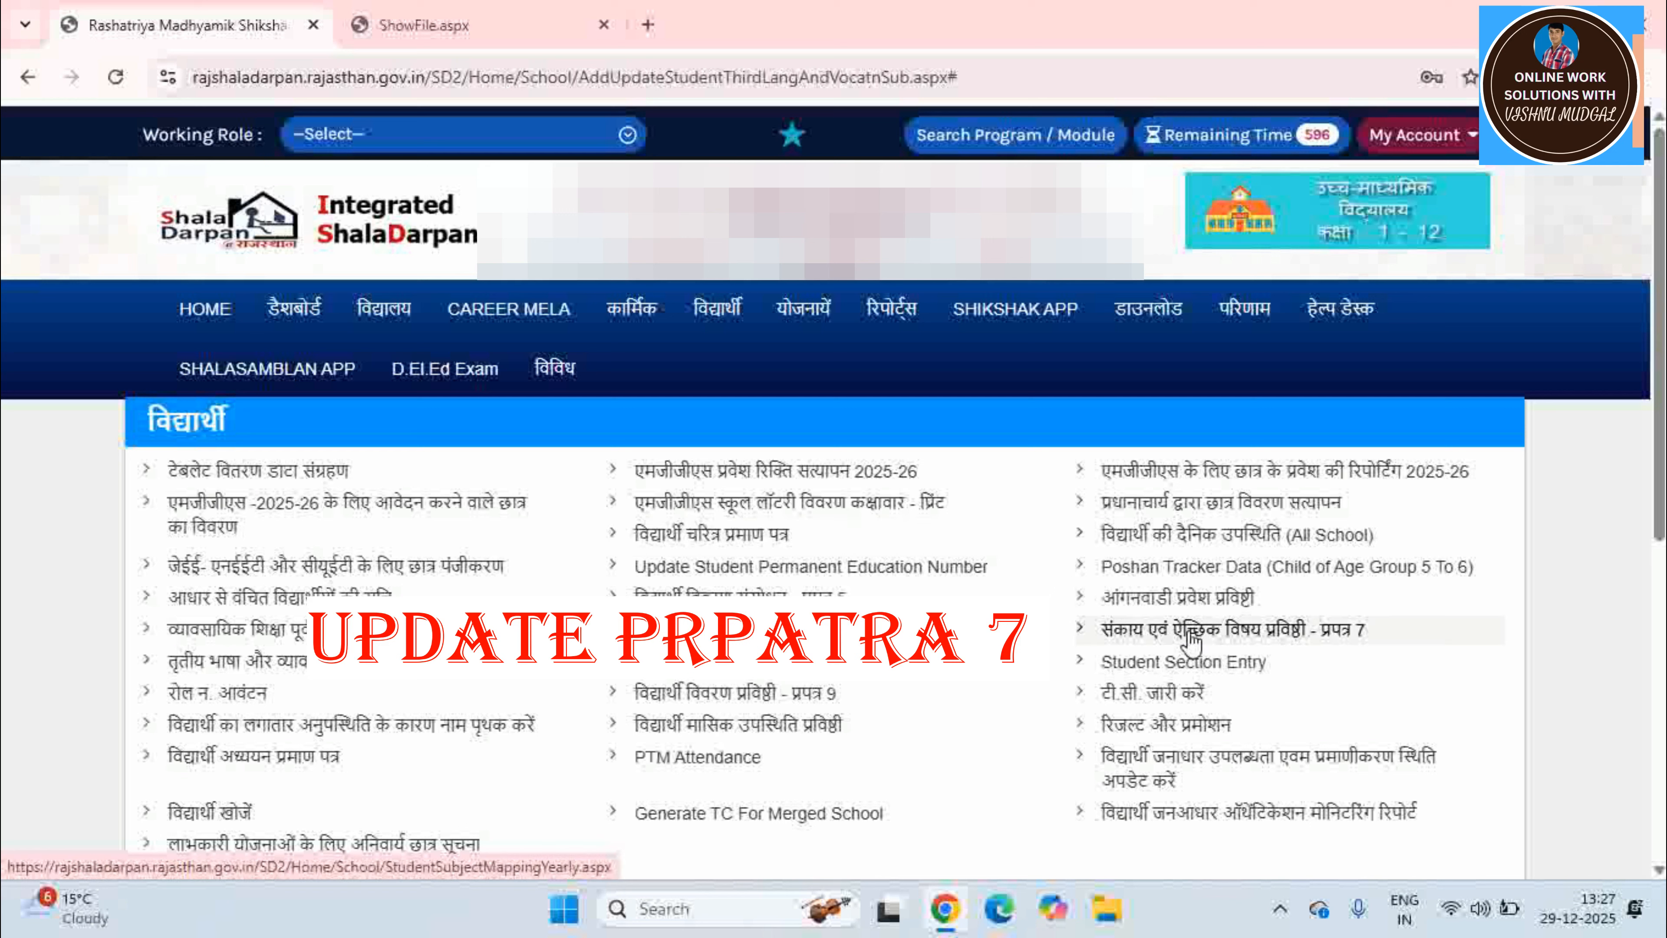
pyautogui.click(1291, 641)
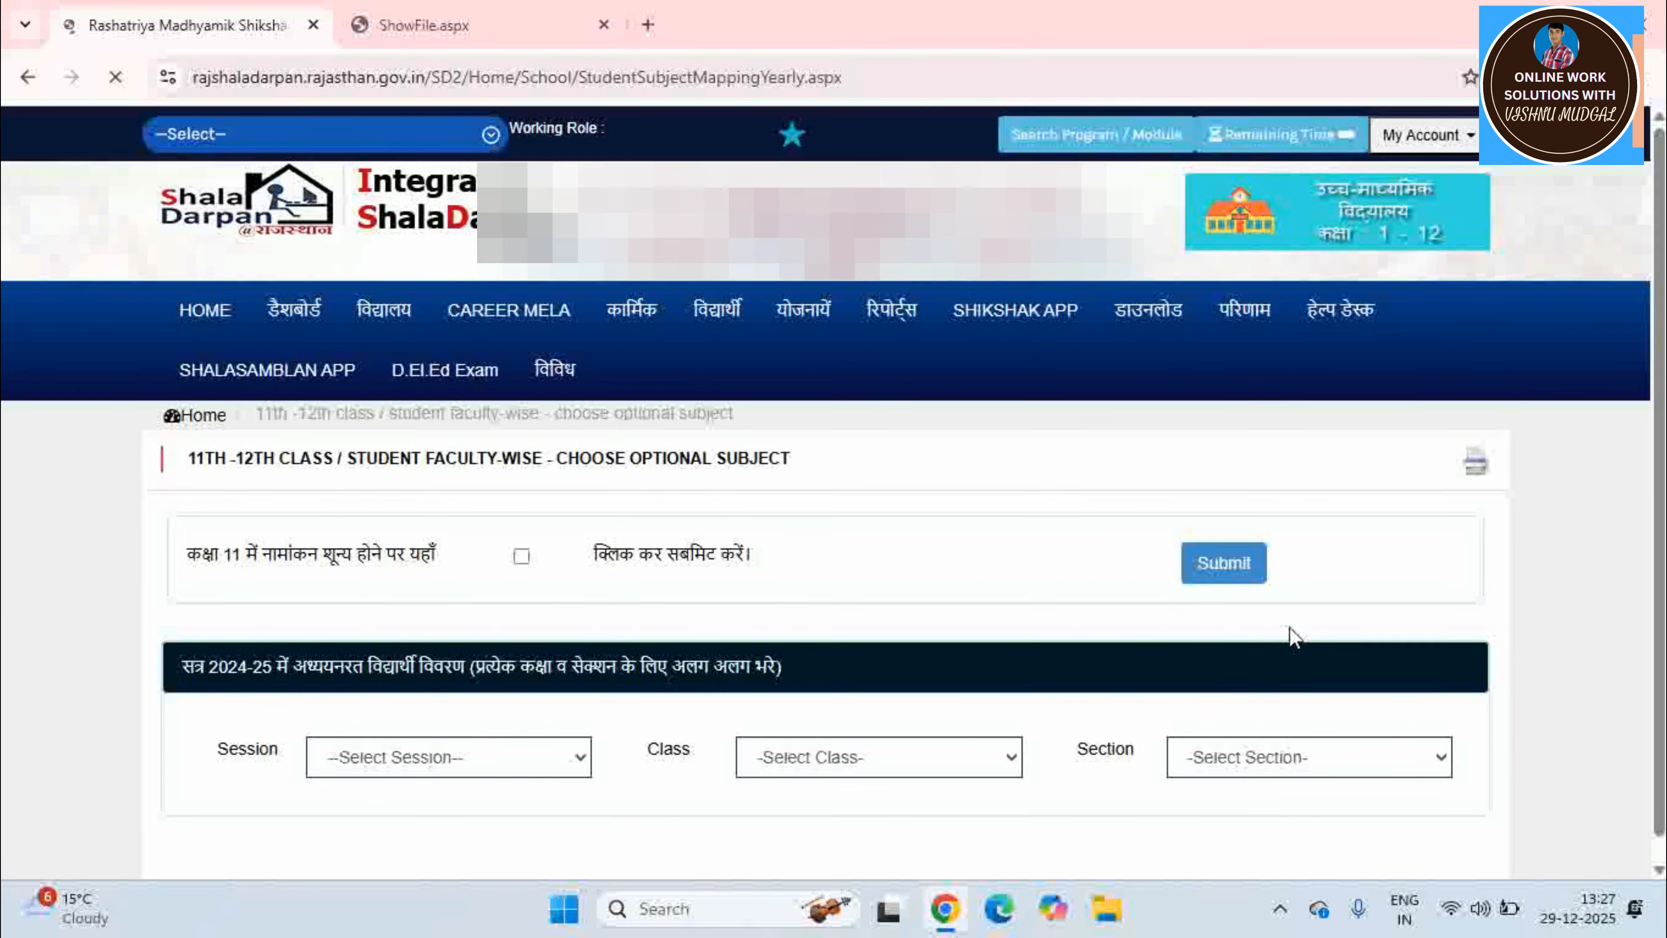
pyautogui.click(479, 759)
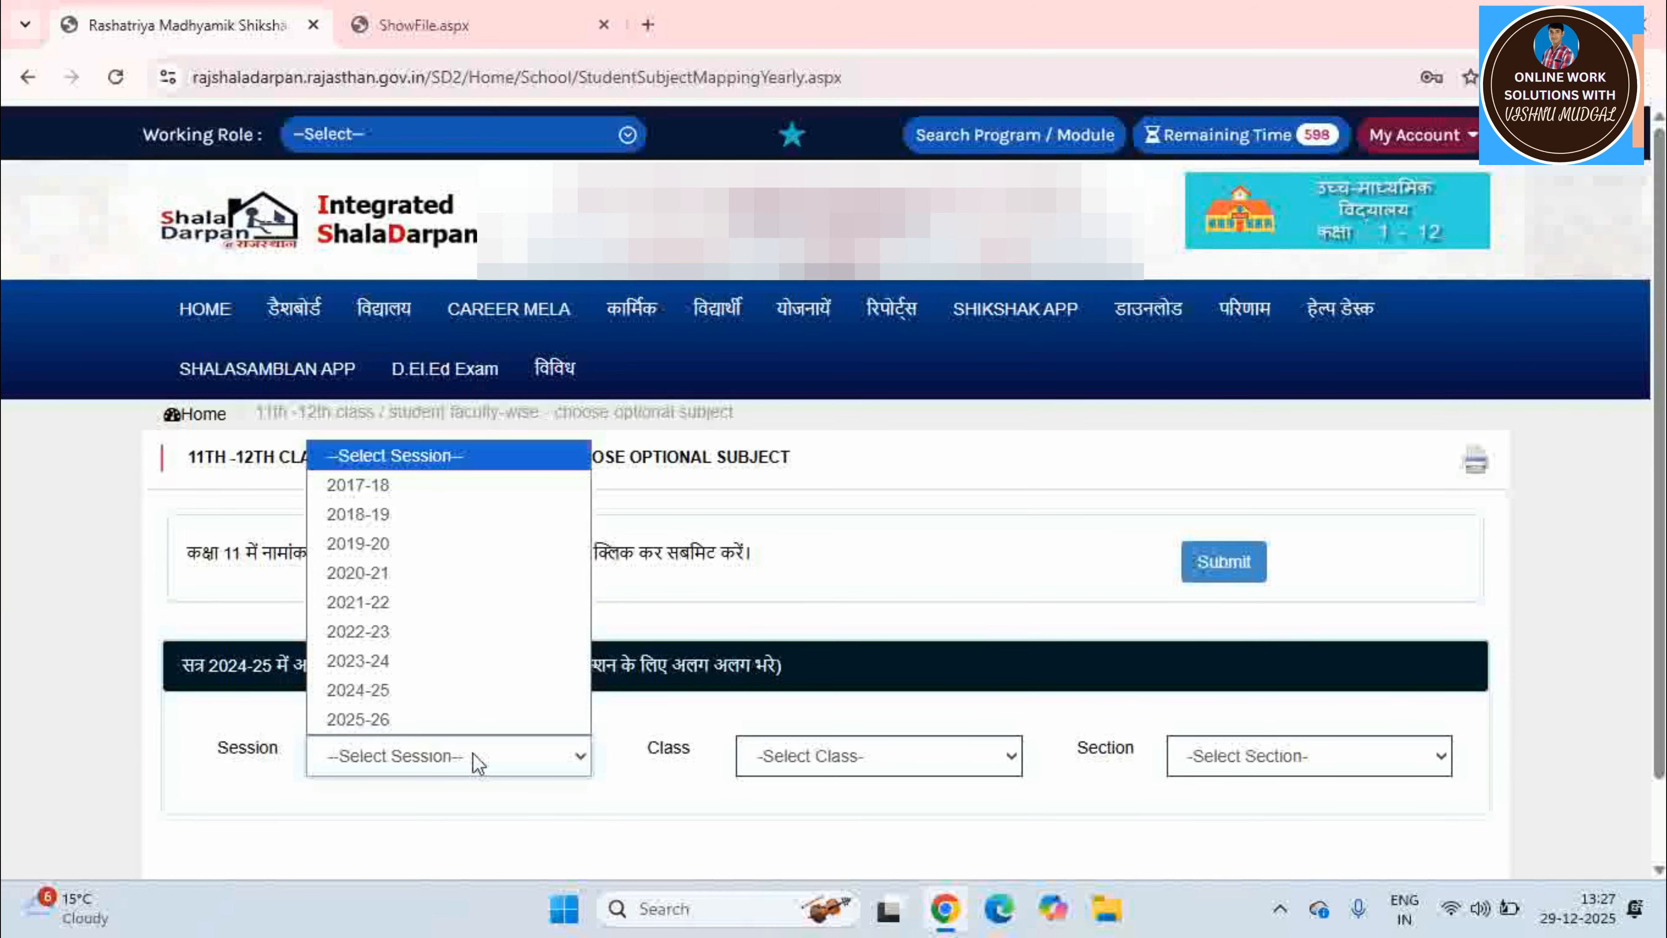
pyautogui.click(421, 721)
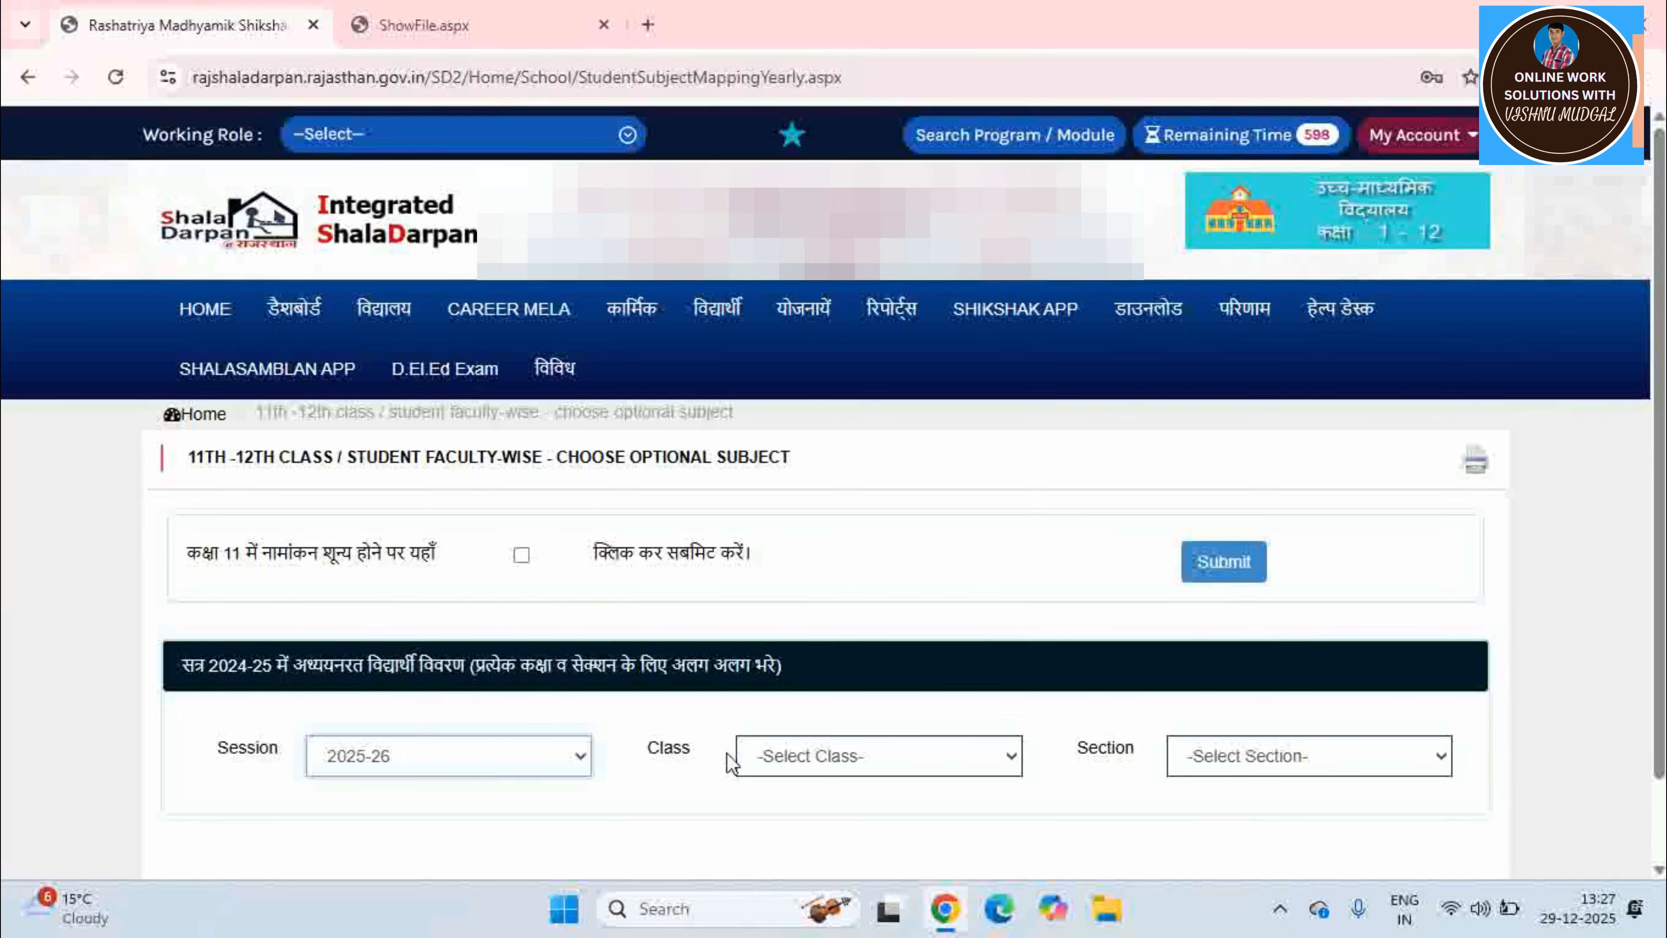
pyautogui.click(828, 763)
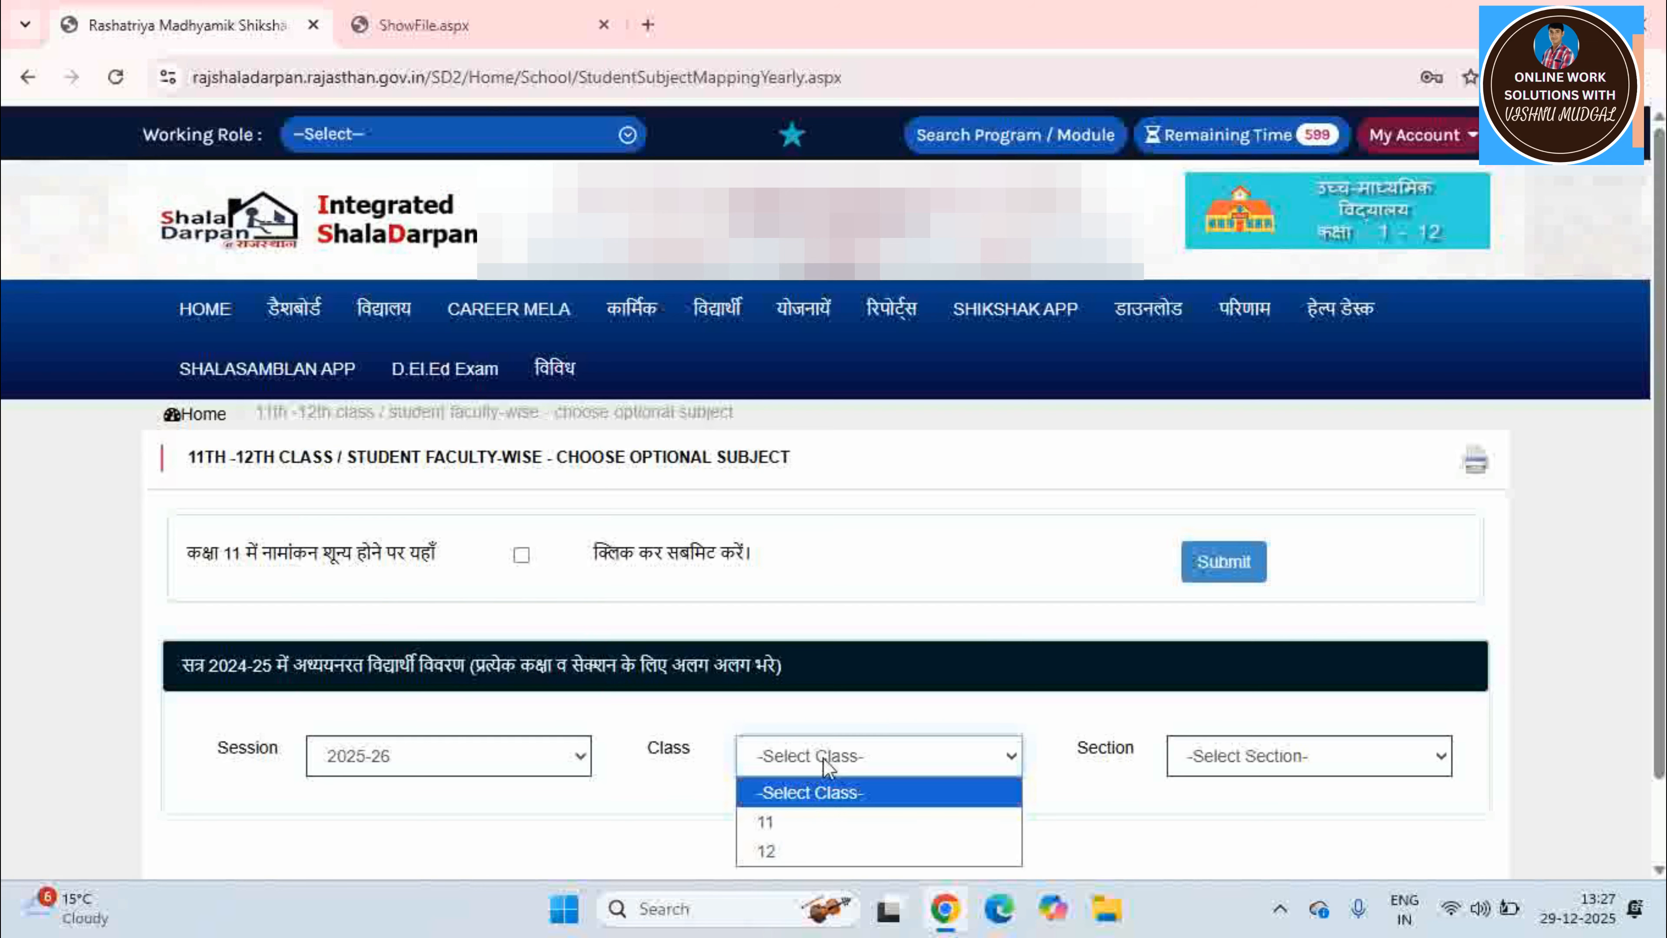
pyautogui.click(817, 822)
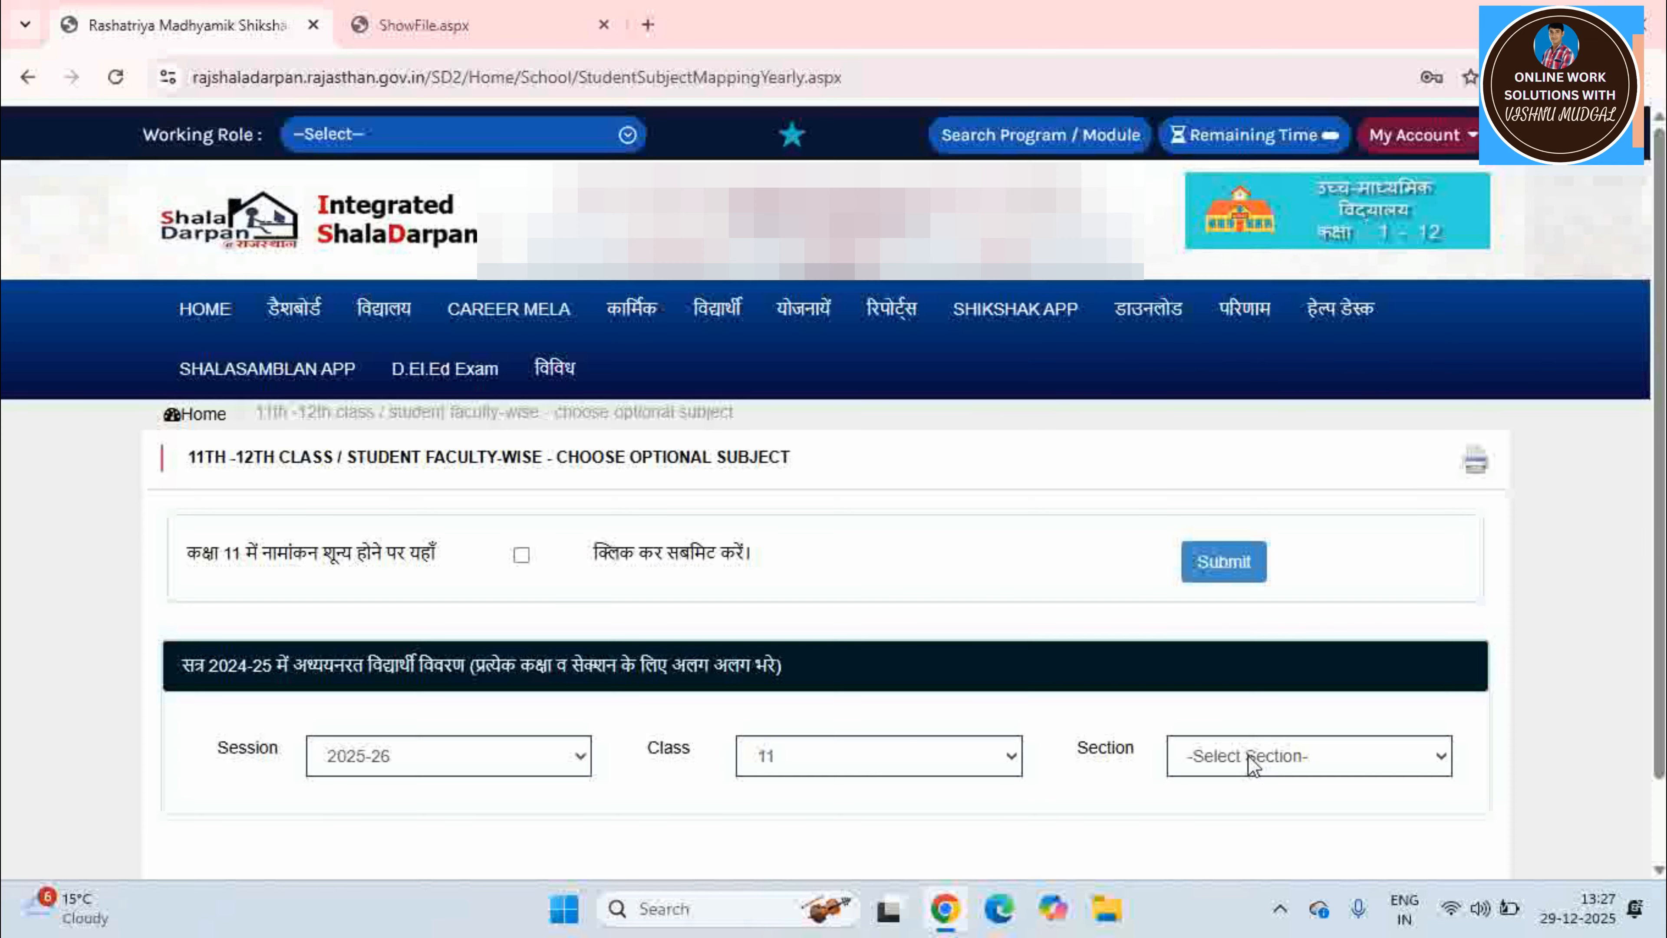
pyautogui.click(1252, 763)
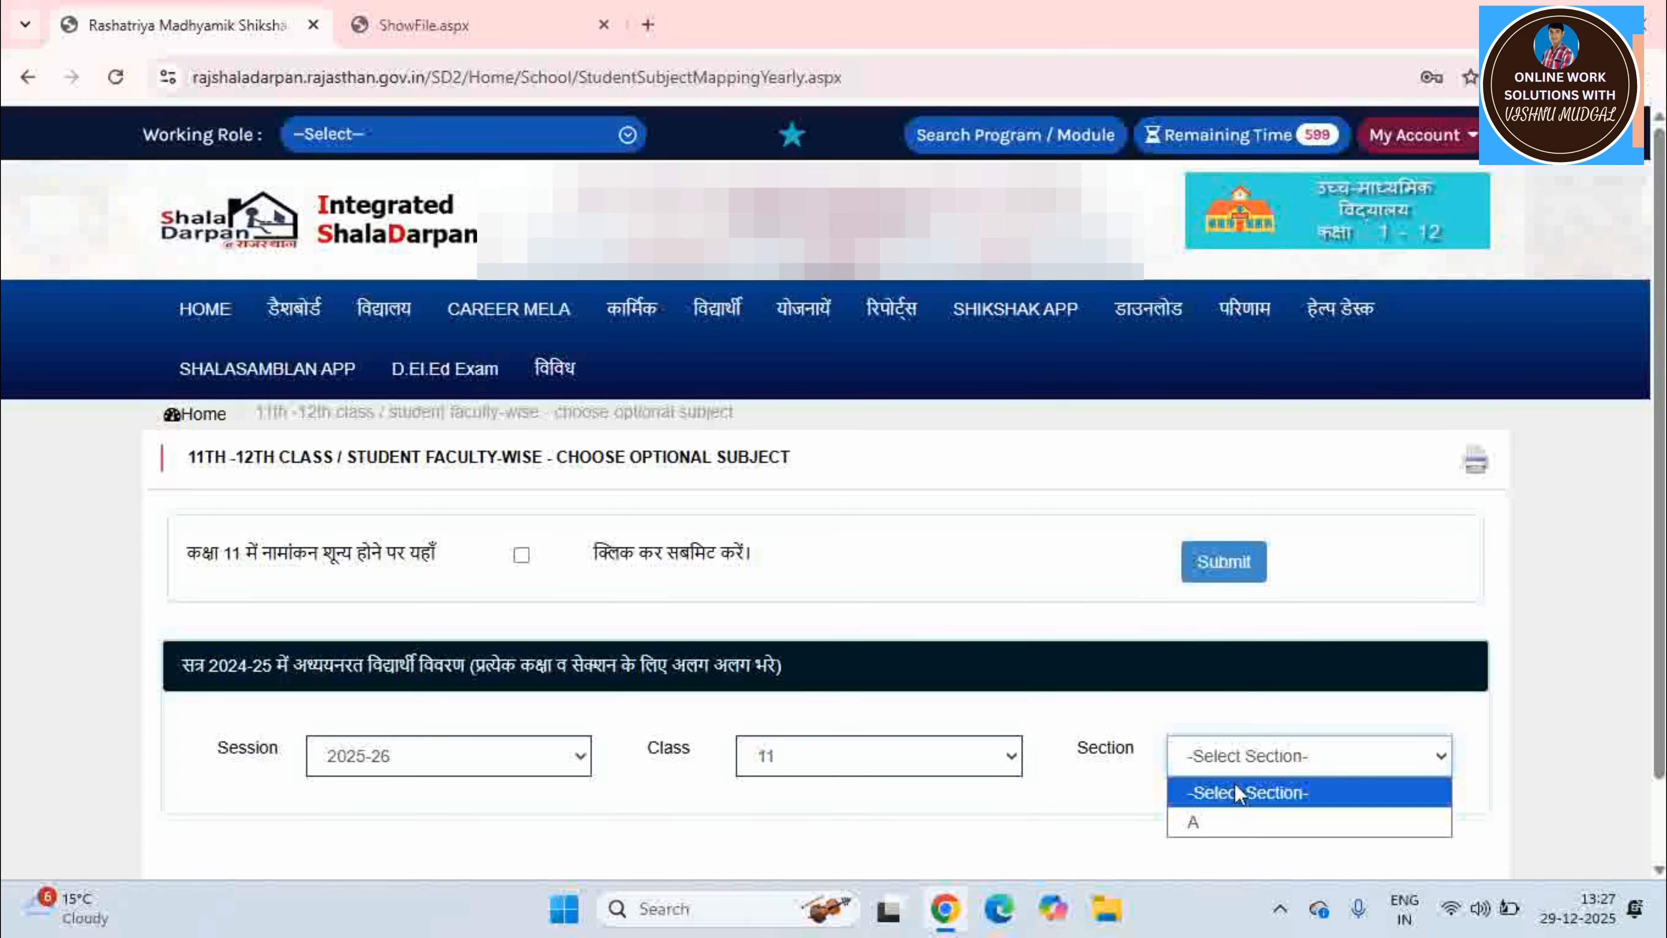
pyautogui.click(1222, 824)
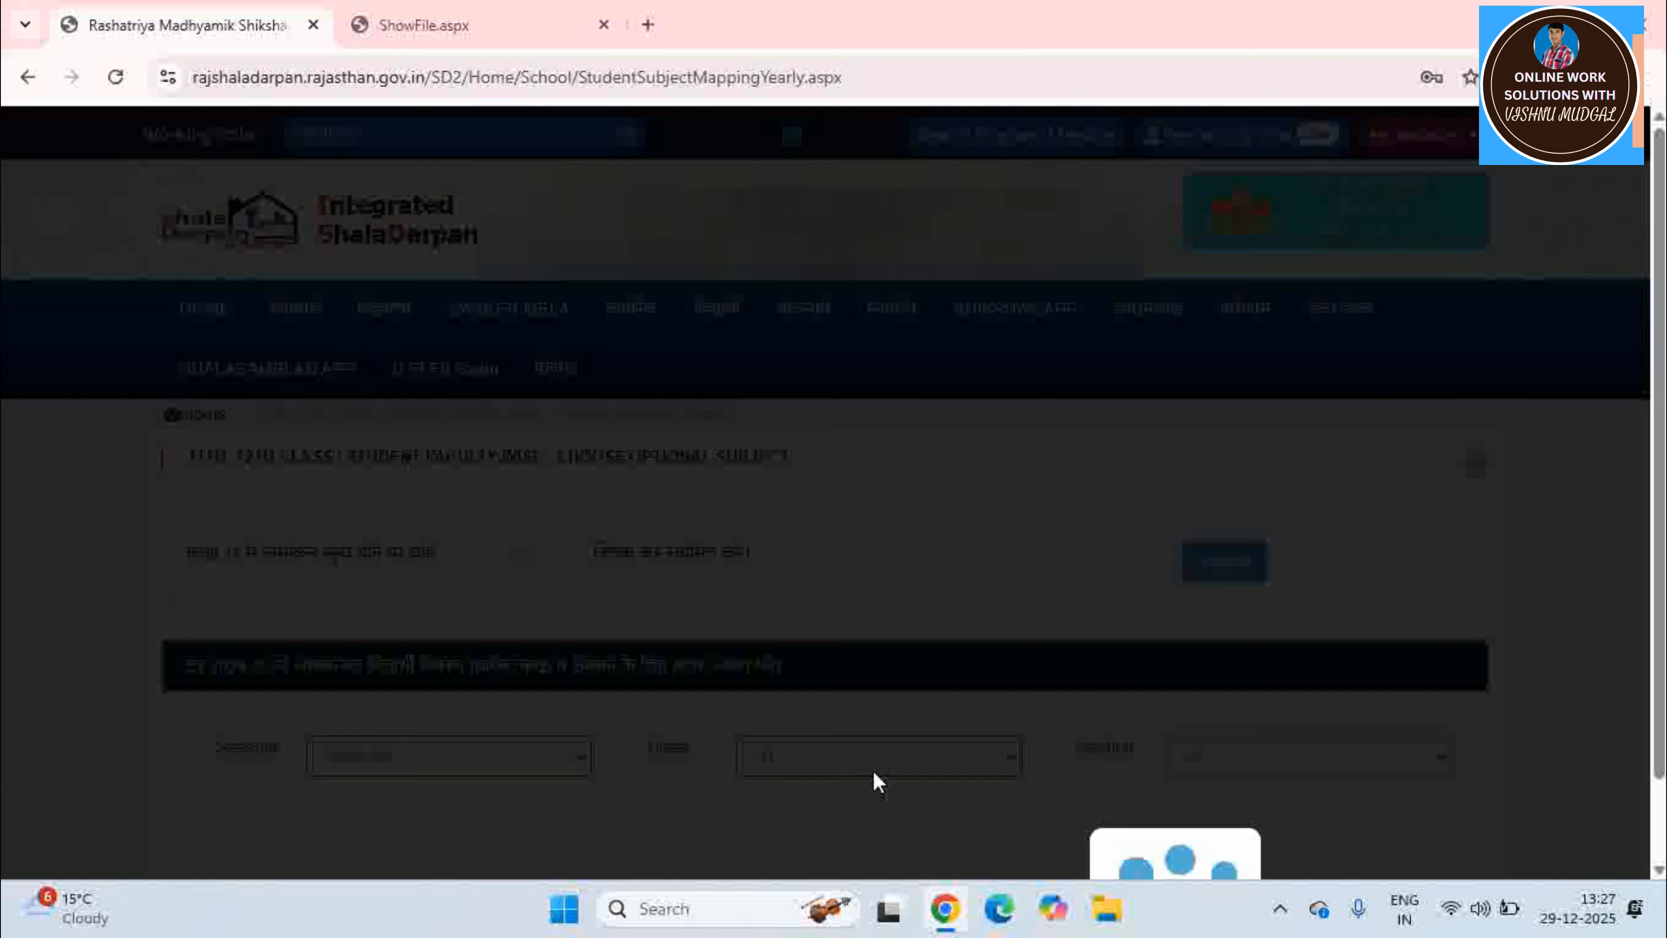
# - Open the first class 11 student's faculty and optional subjects for editing and save the row with its existing selections
pyautogui.scroll(-4, 876, 762)
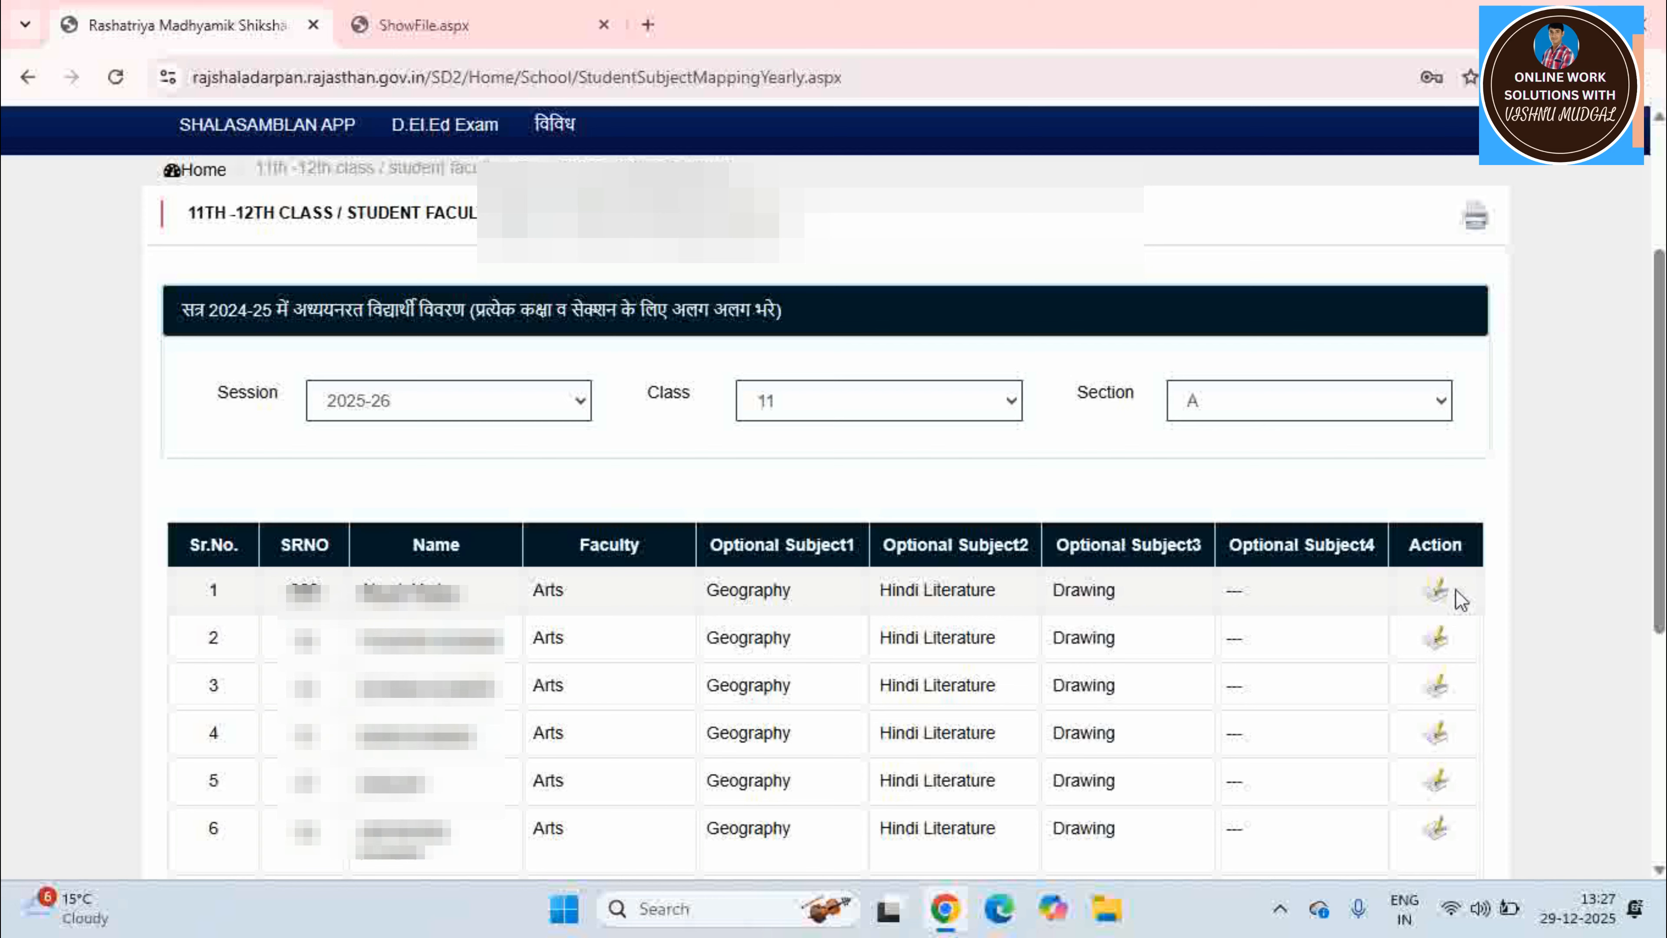
pyautogui.click(1439, 593)
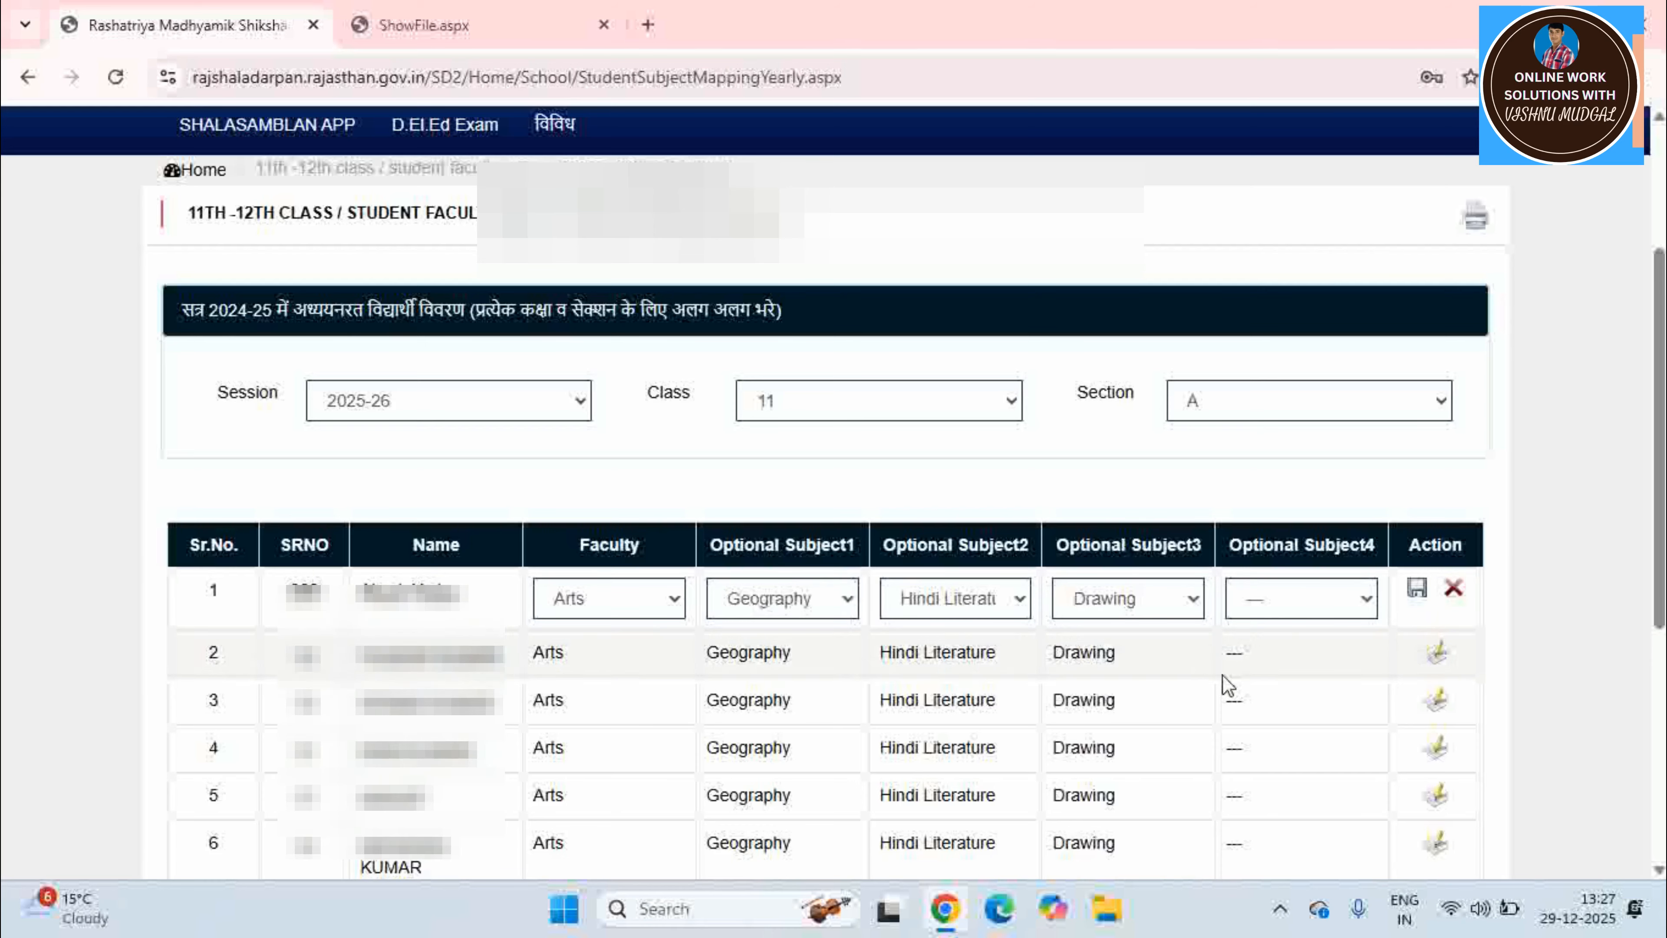
pyautogui.scroll(-4, 1223, 675)
pyautogui.scroll(-3, 1236, 632)
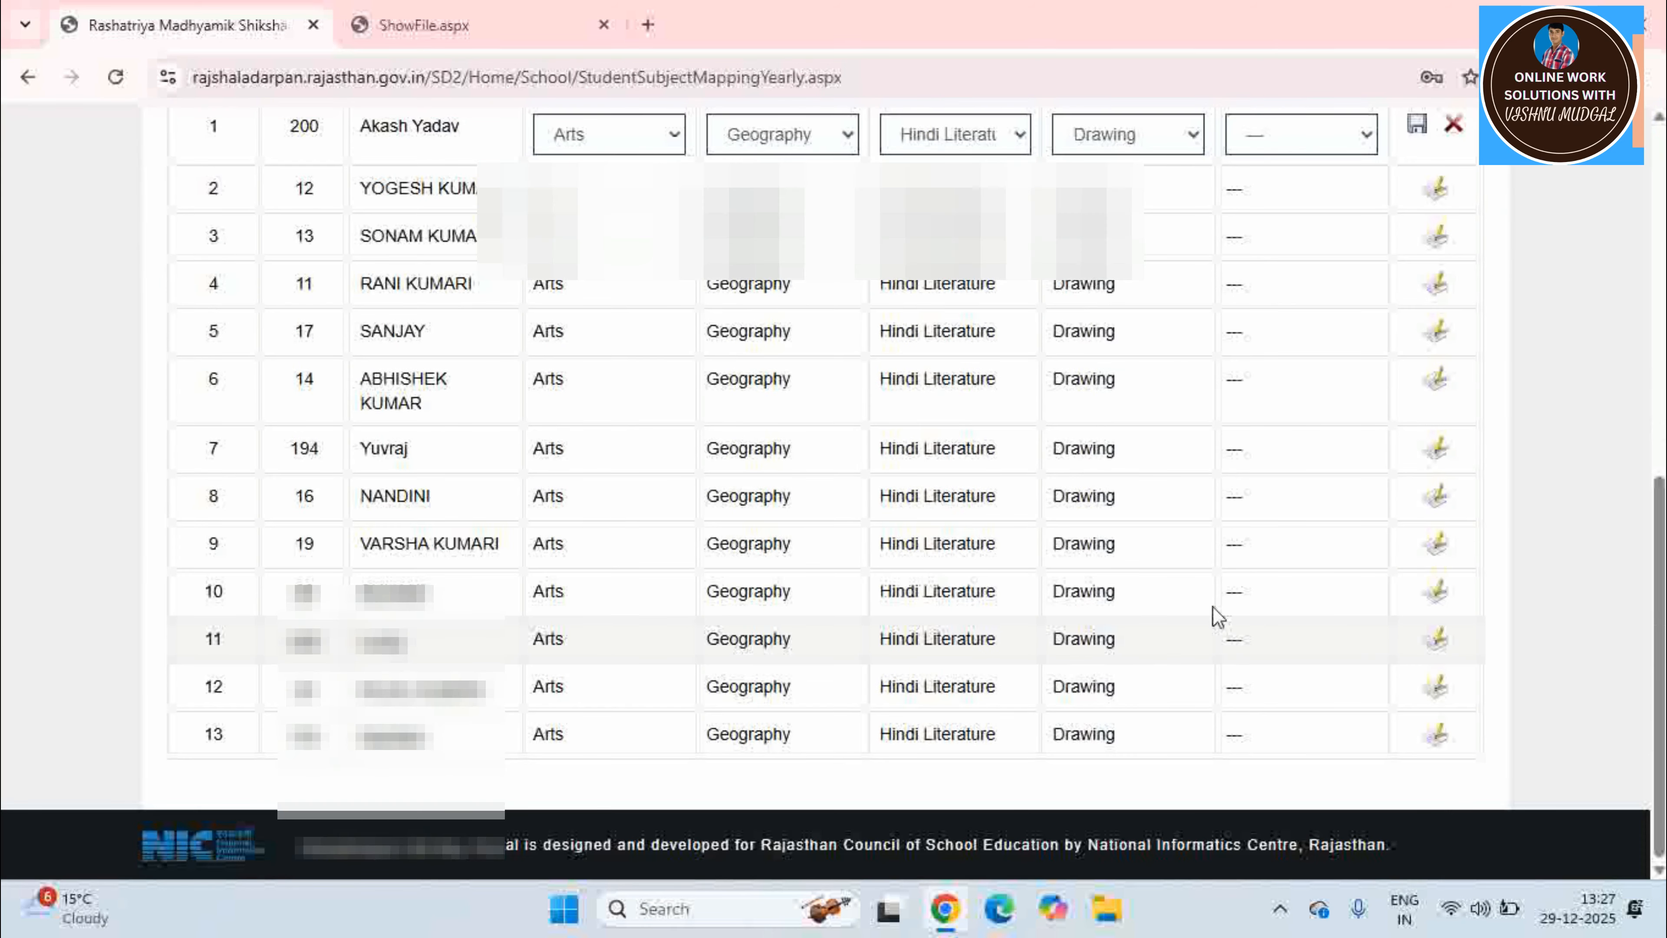
pyautogui.scroll(5, 1213, 614)
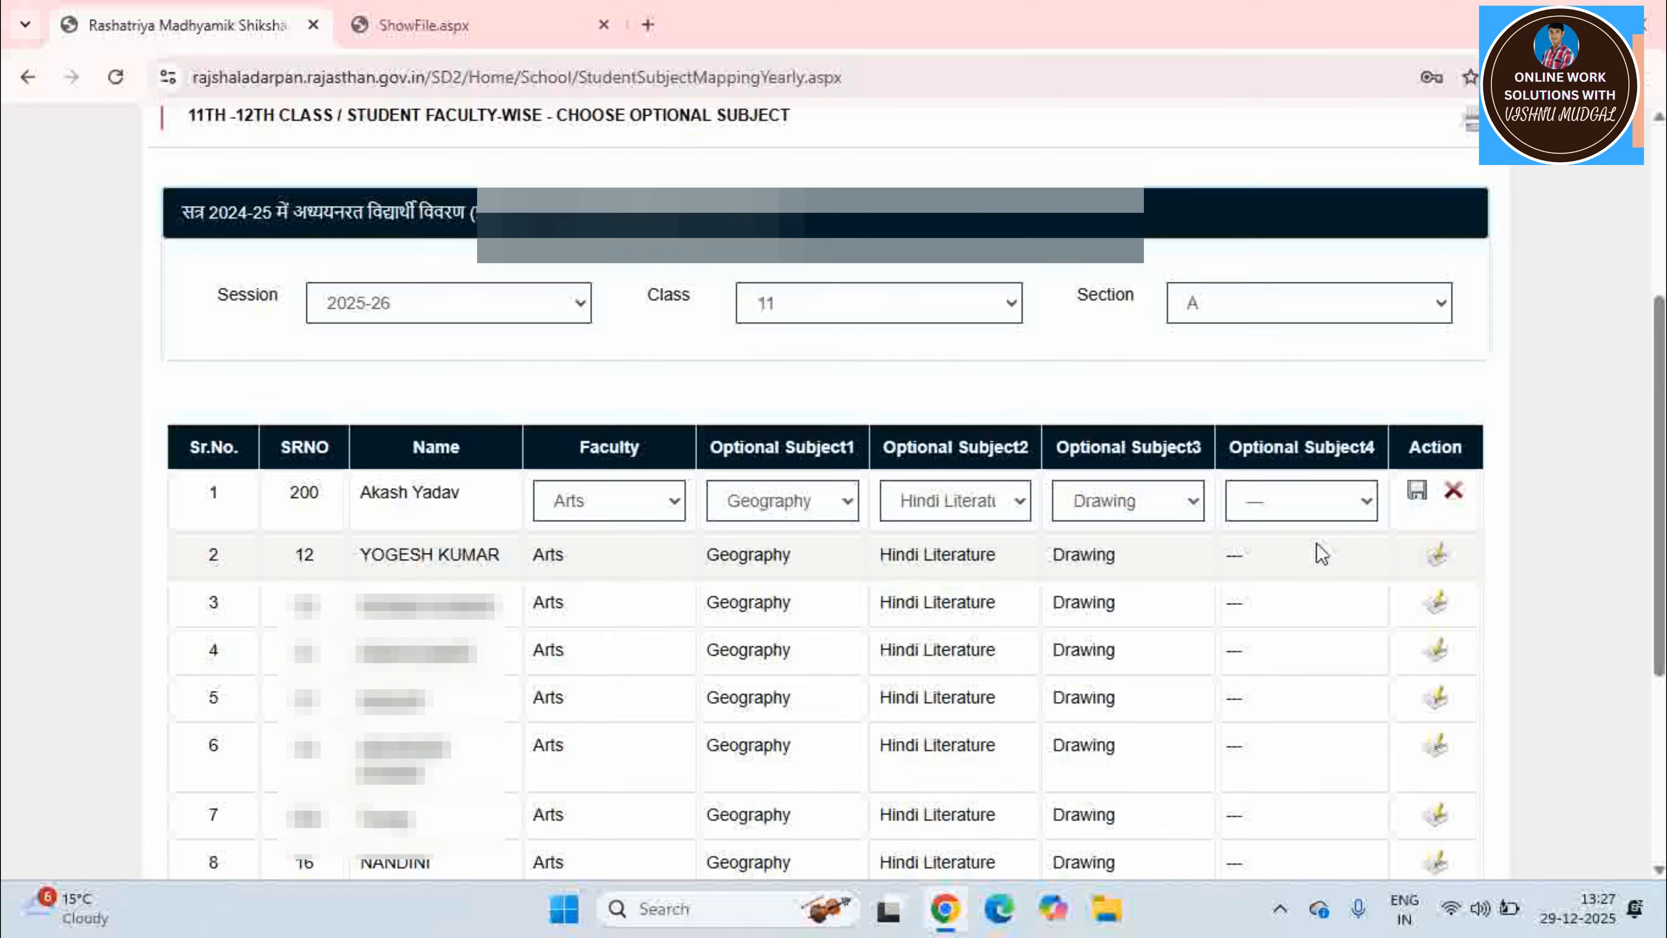
pyautogui.click(1415, 493)
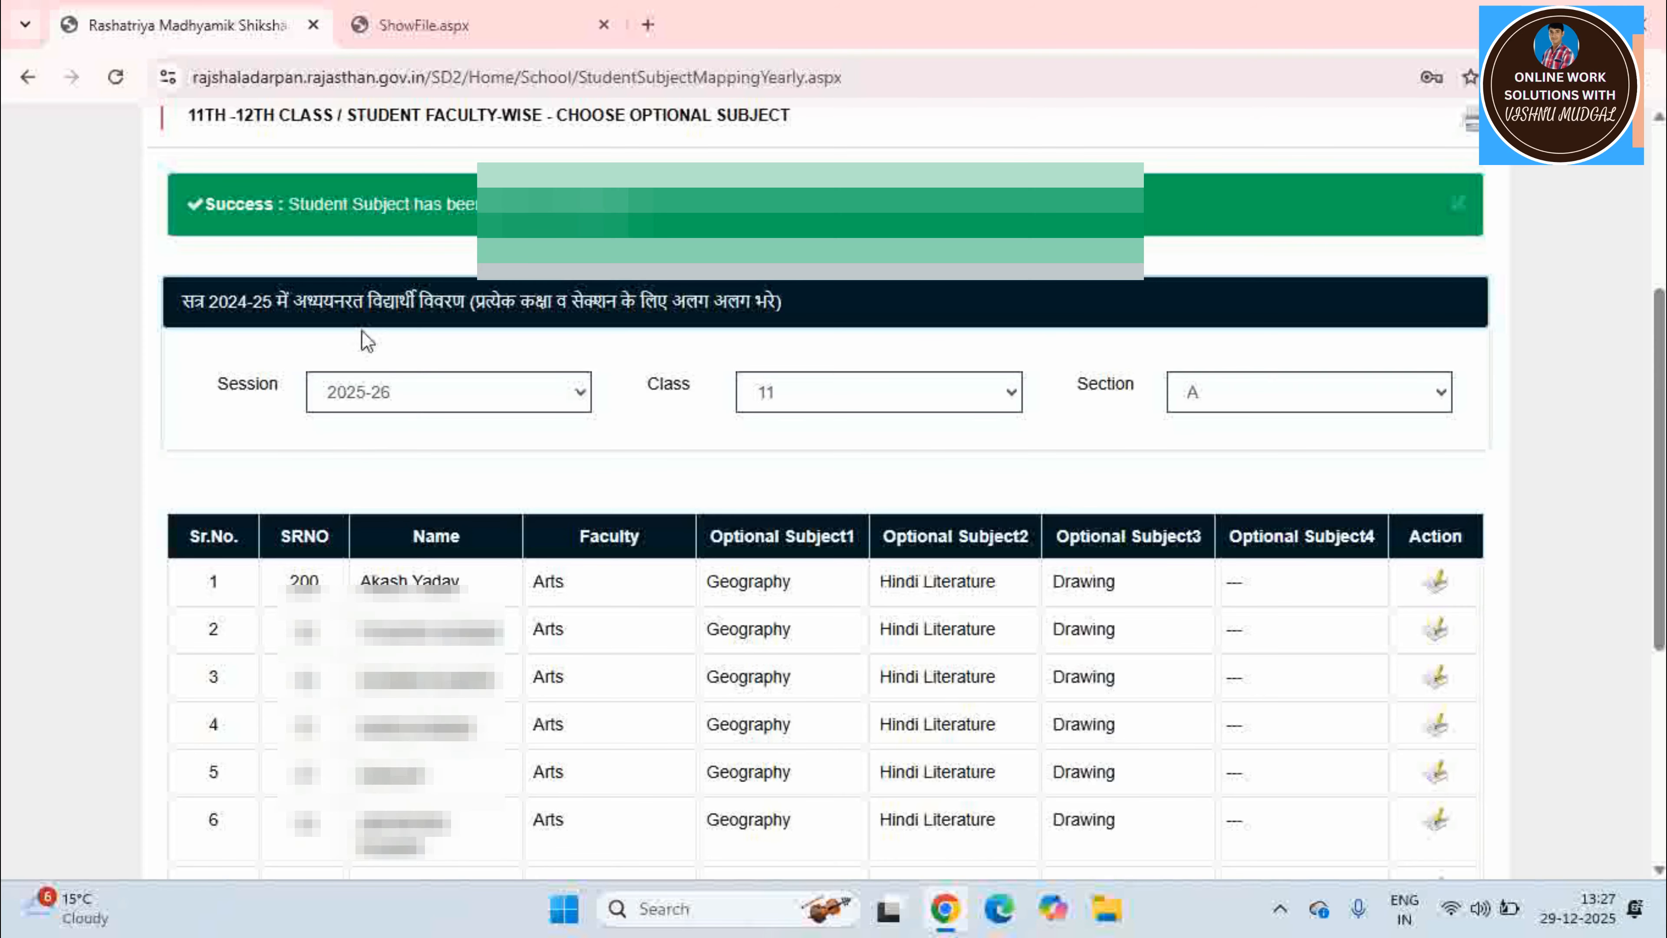
# - Open the student roll number allotment page and show the students of session 2025-26, class 12, section A
pyautogui.scroll(5, 722, 623)
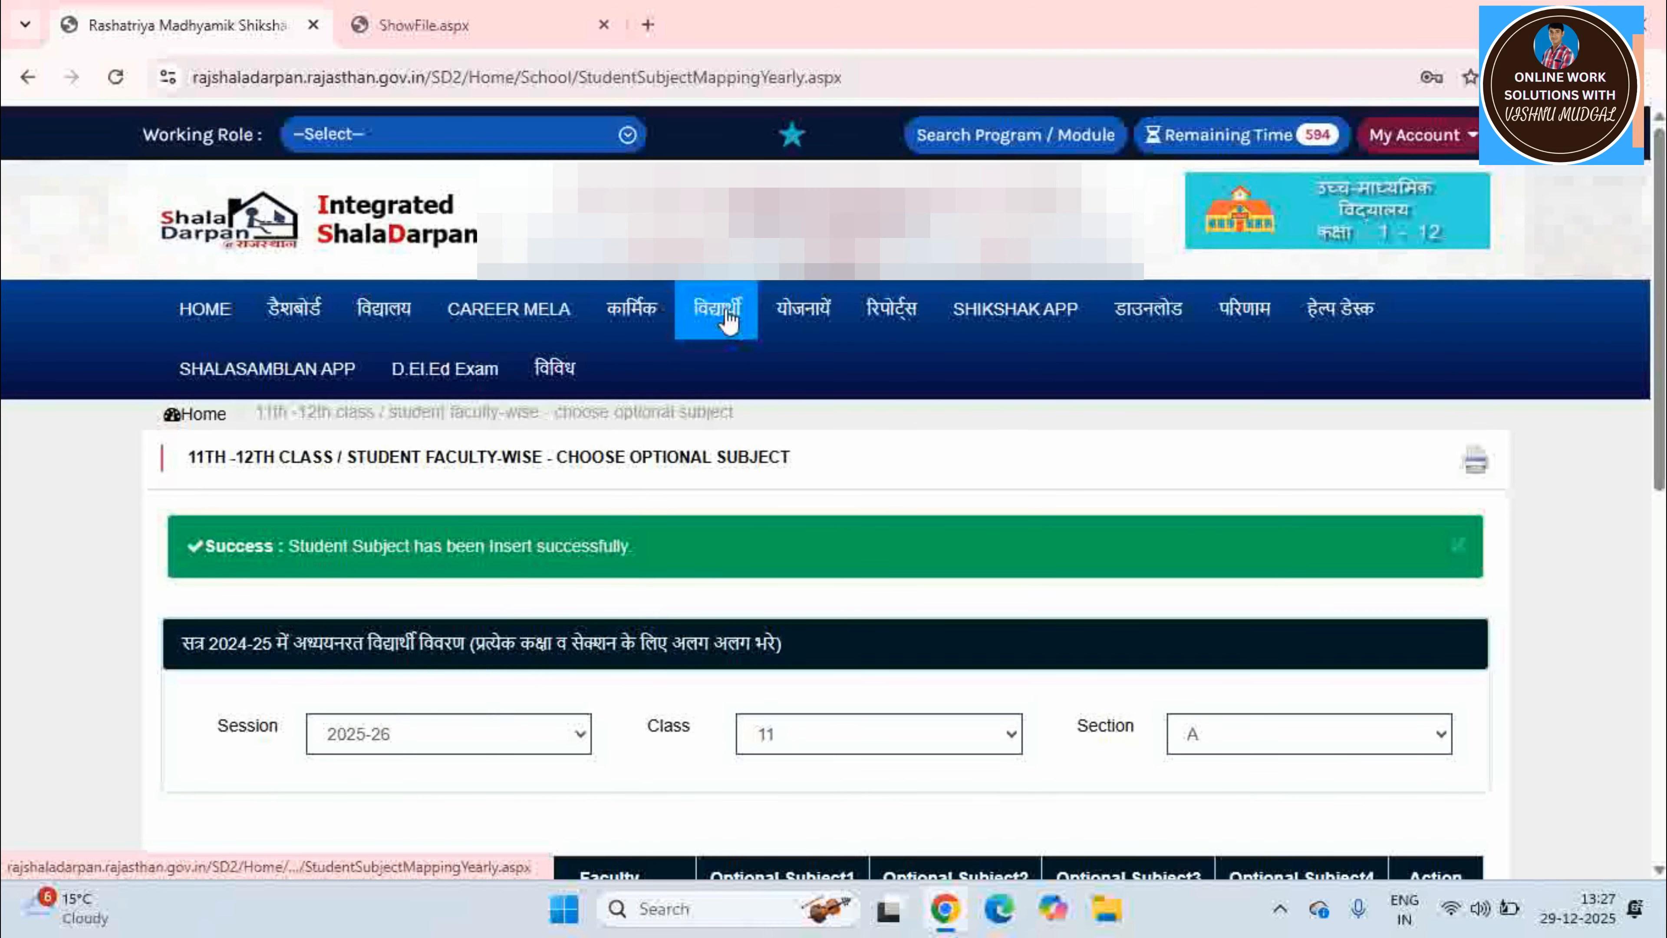
pyautogui.click(727, 319)
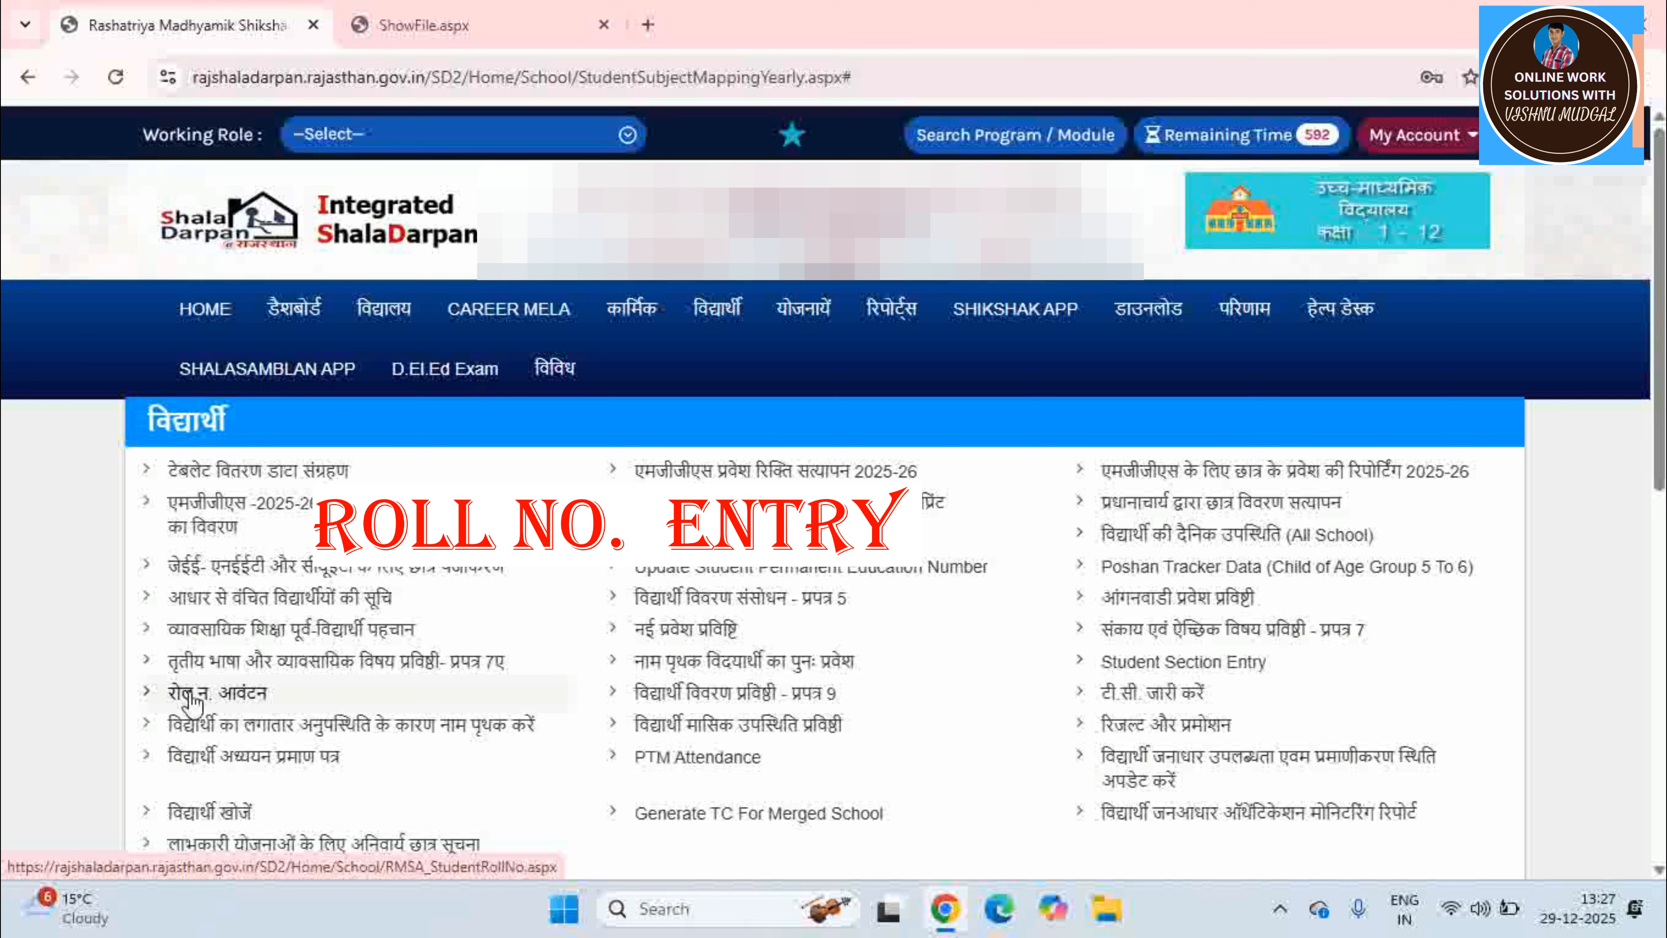
pyautogui.click(212, 695)
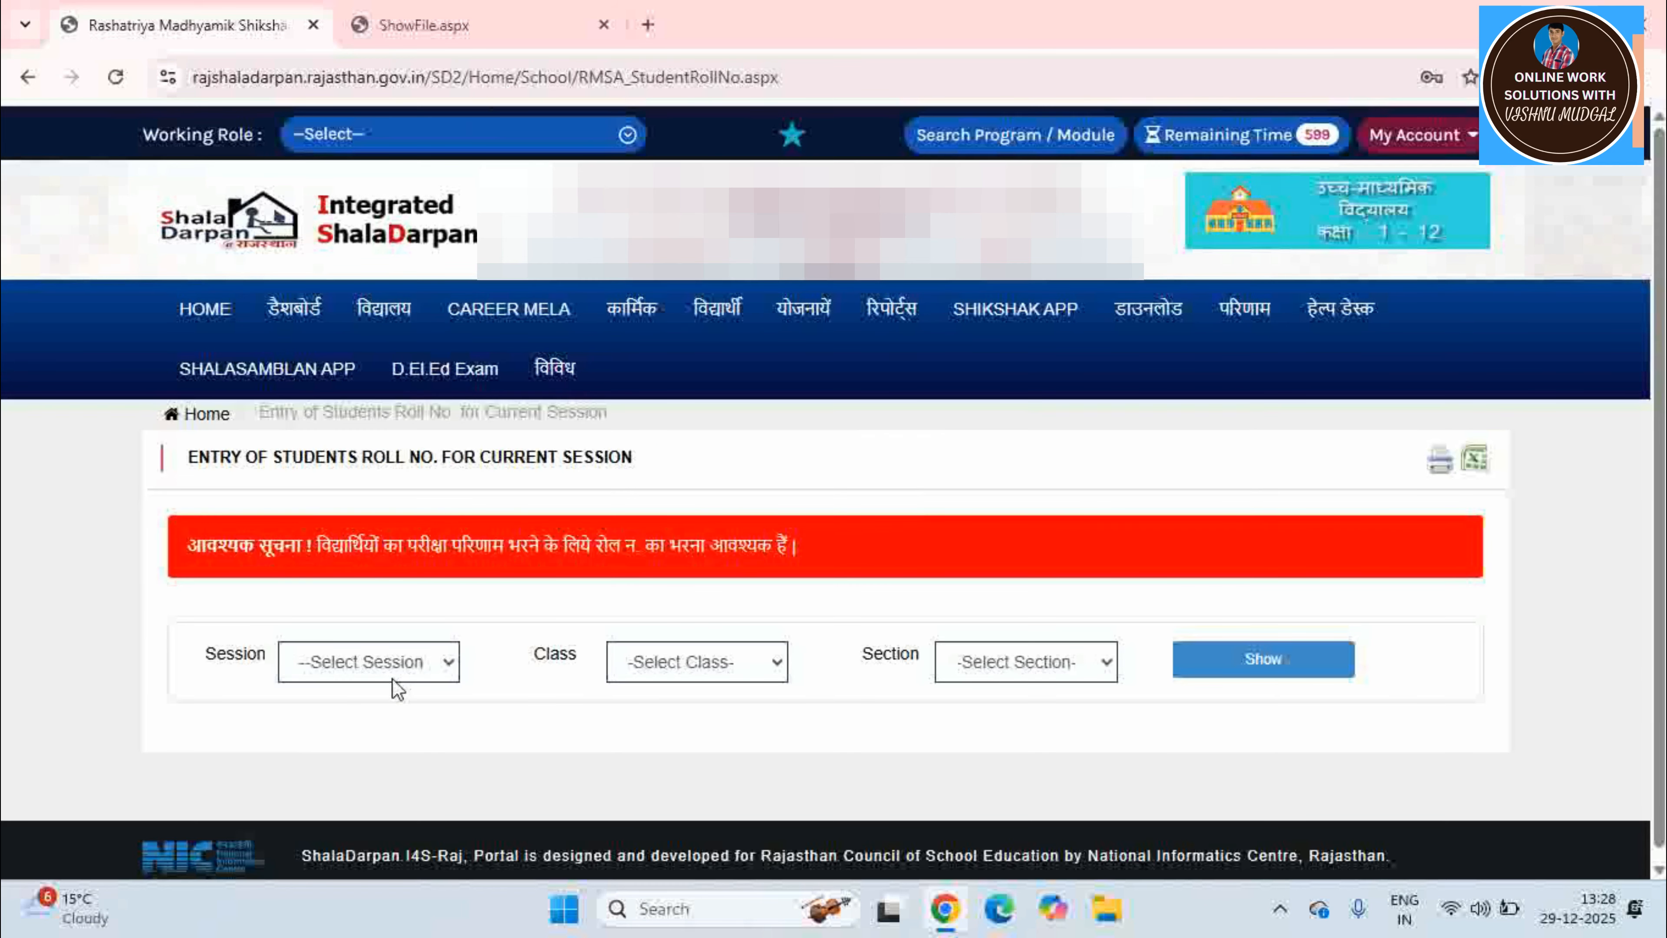
pyautogui.click(392, 679)
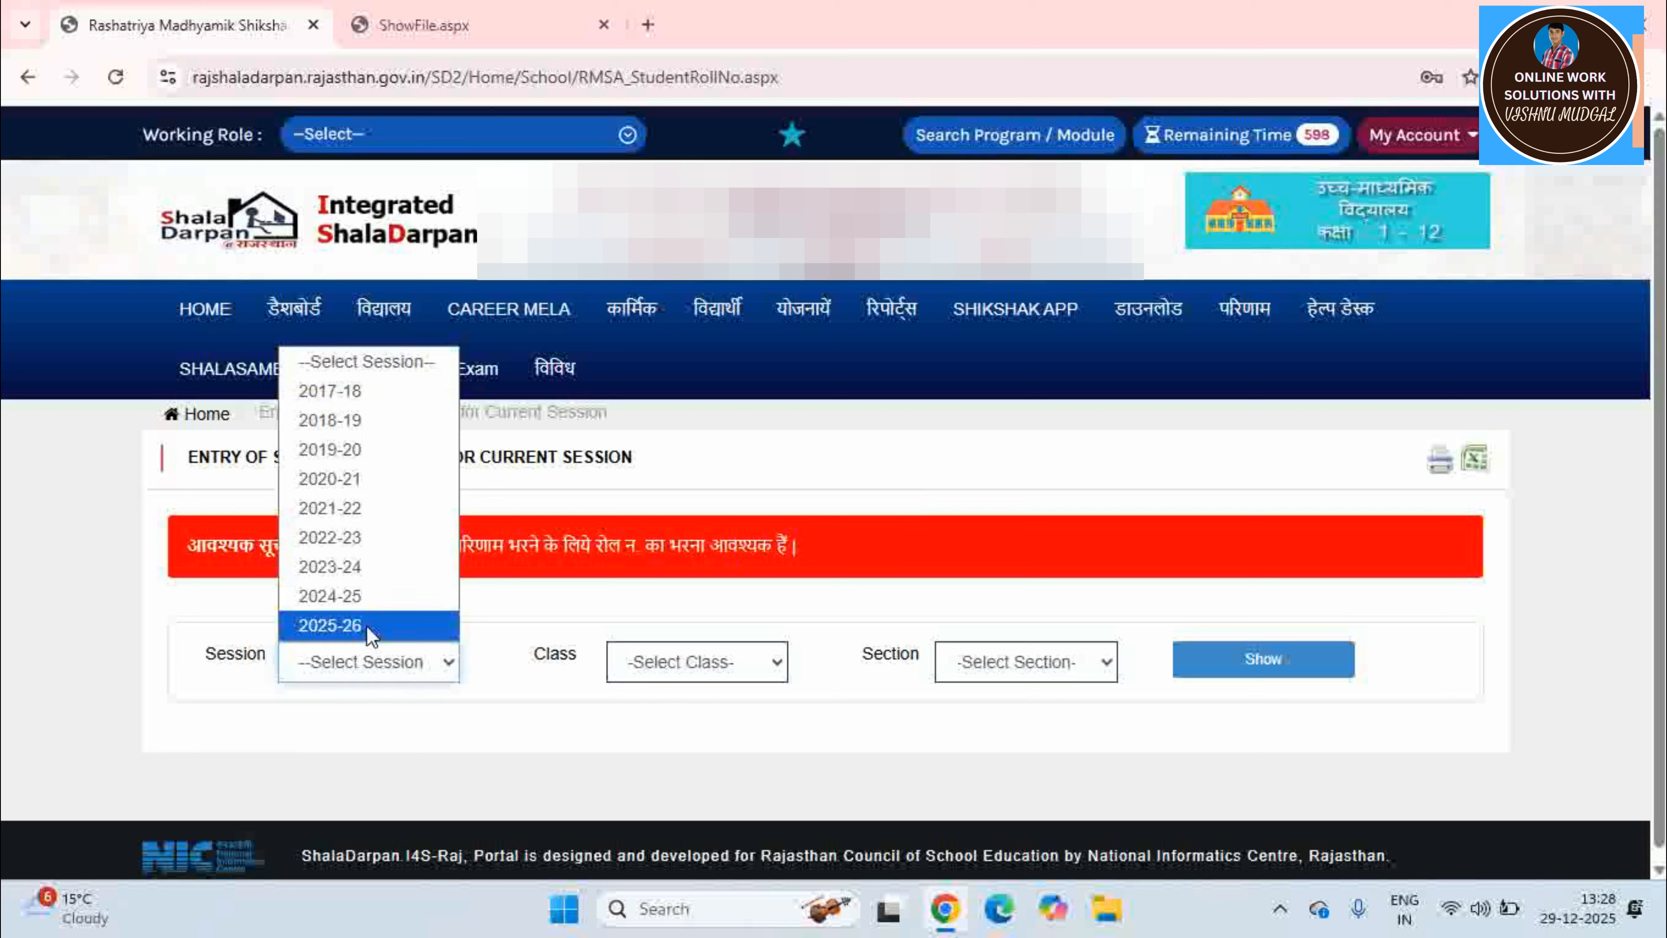
pyautogui.click(330, 626)
pyautogui.click(671, 662)
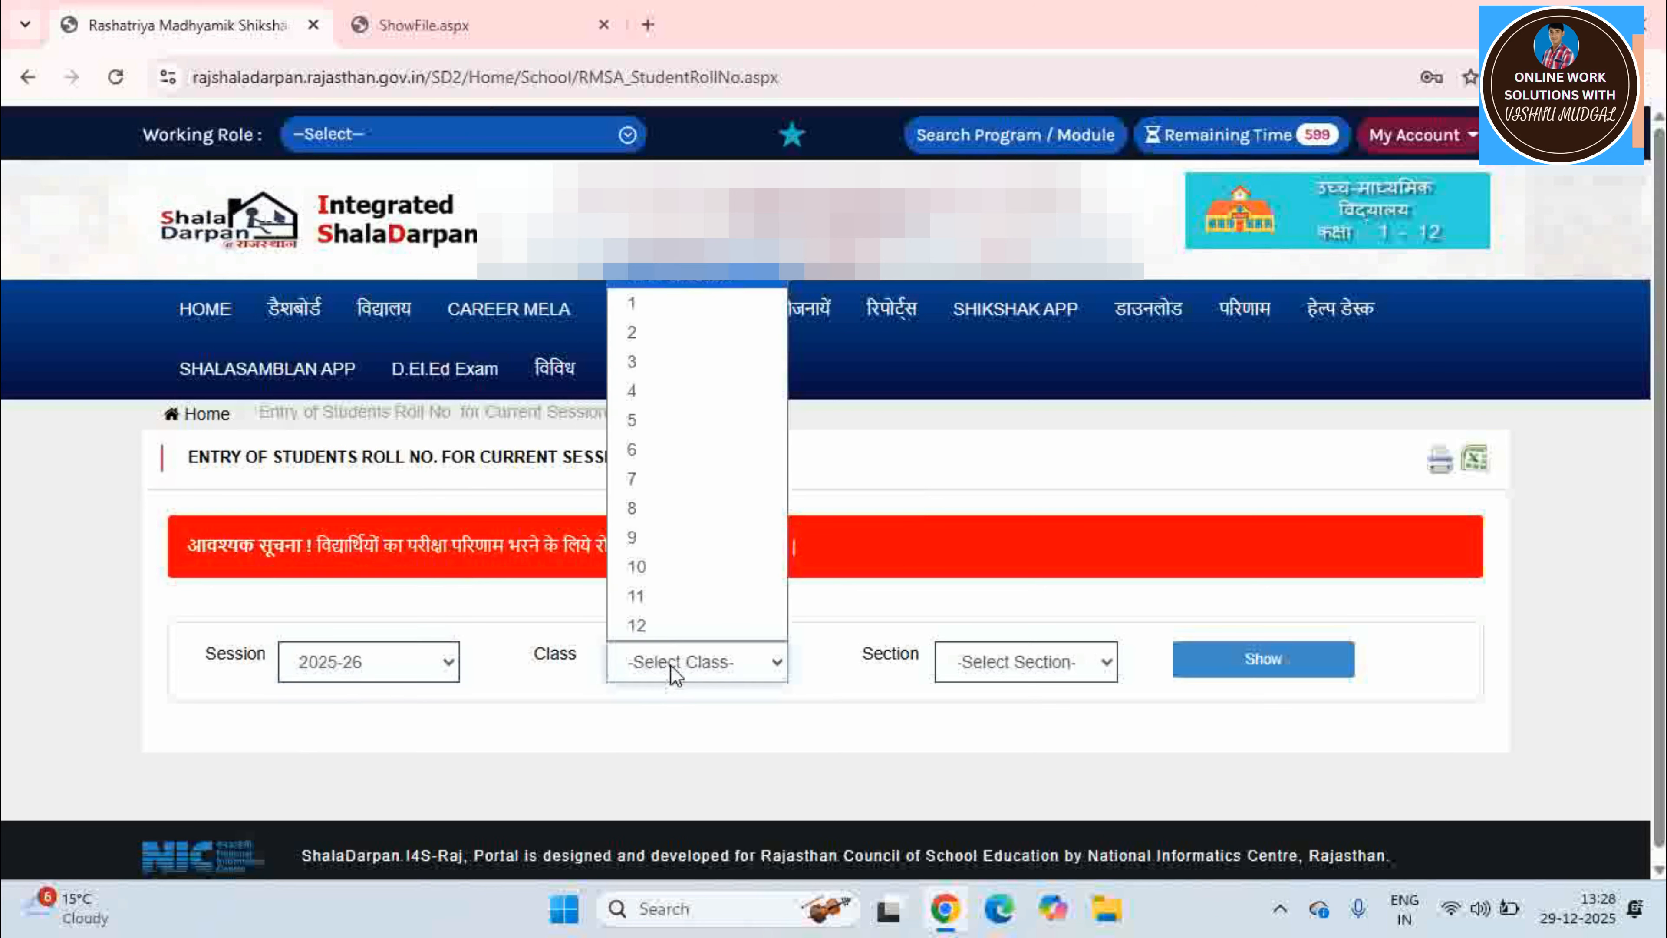
pyautogui.click(640, 625)
pyautogui.click(988, 662)
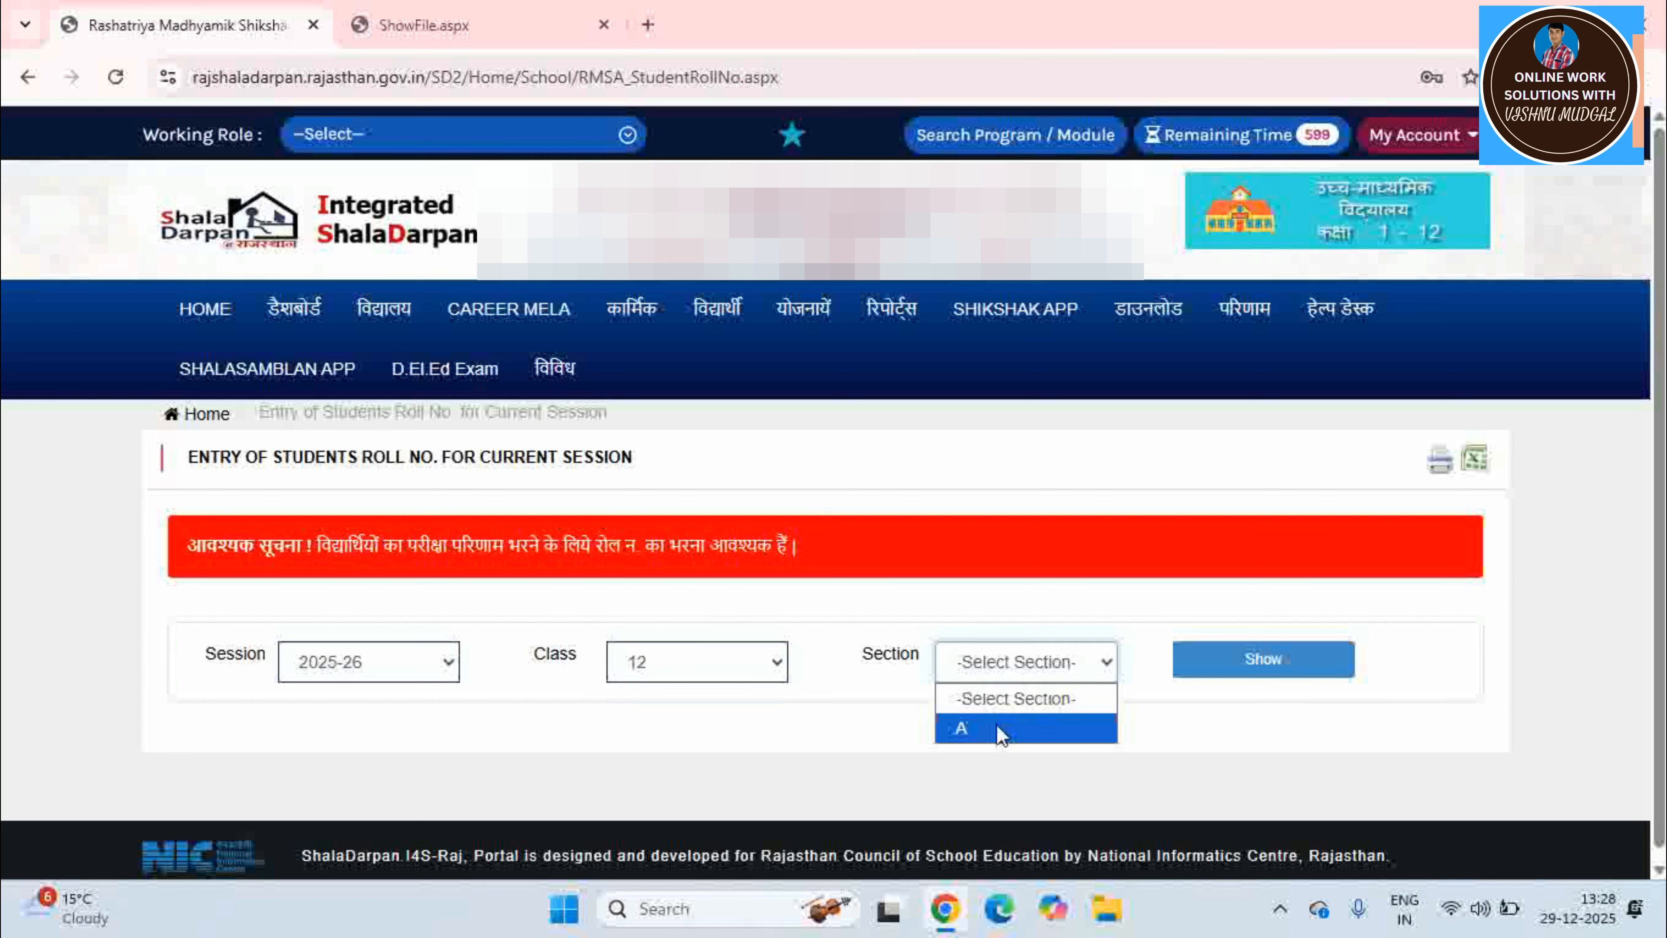
pyautogui.click(971, 726)
pyautogui.click(1247, 661)
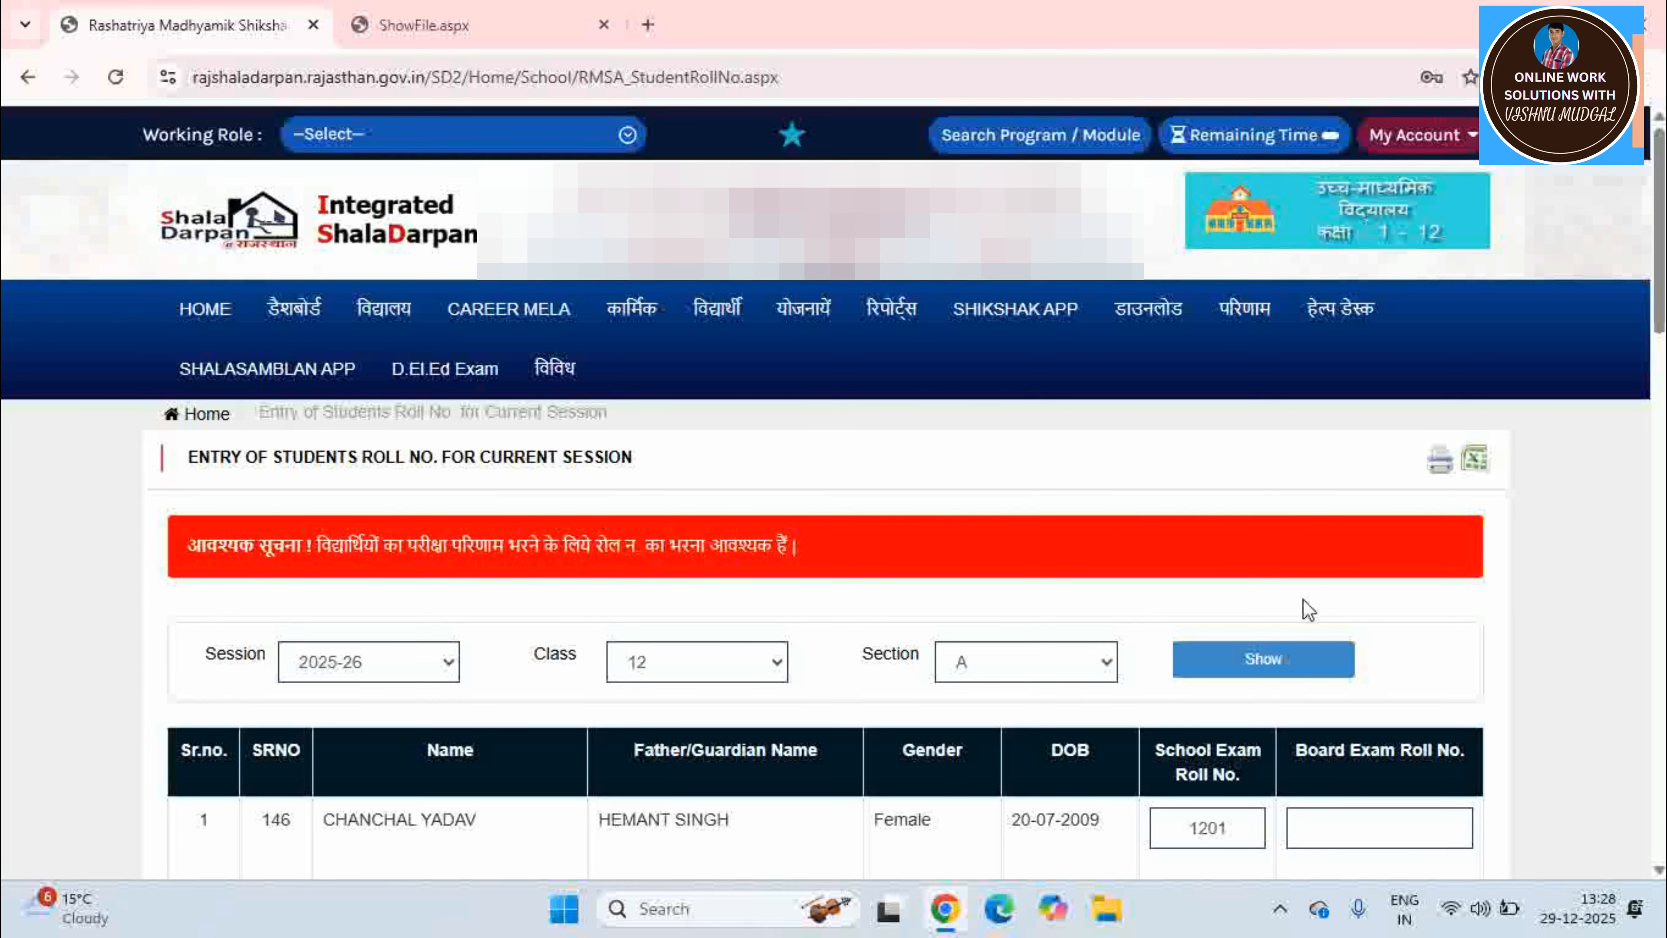
# - Review the class 12 students' school exam roll numbers and submit the whole list
pyautogui.scroll(-3, 1302, 607)
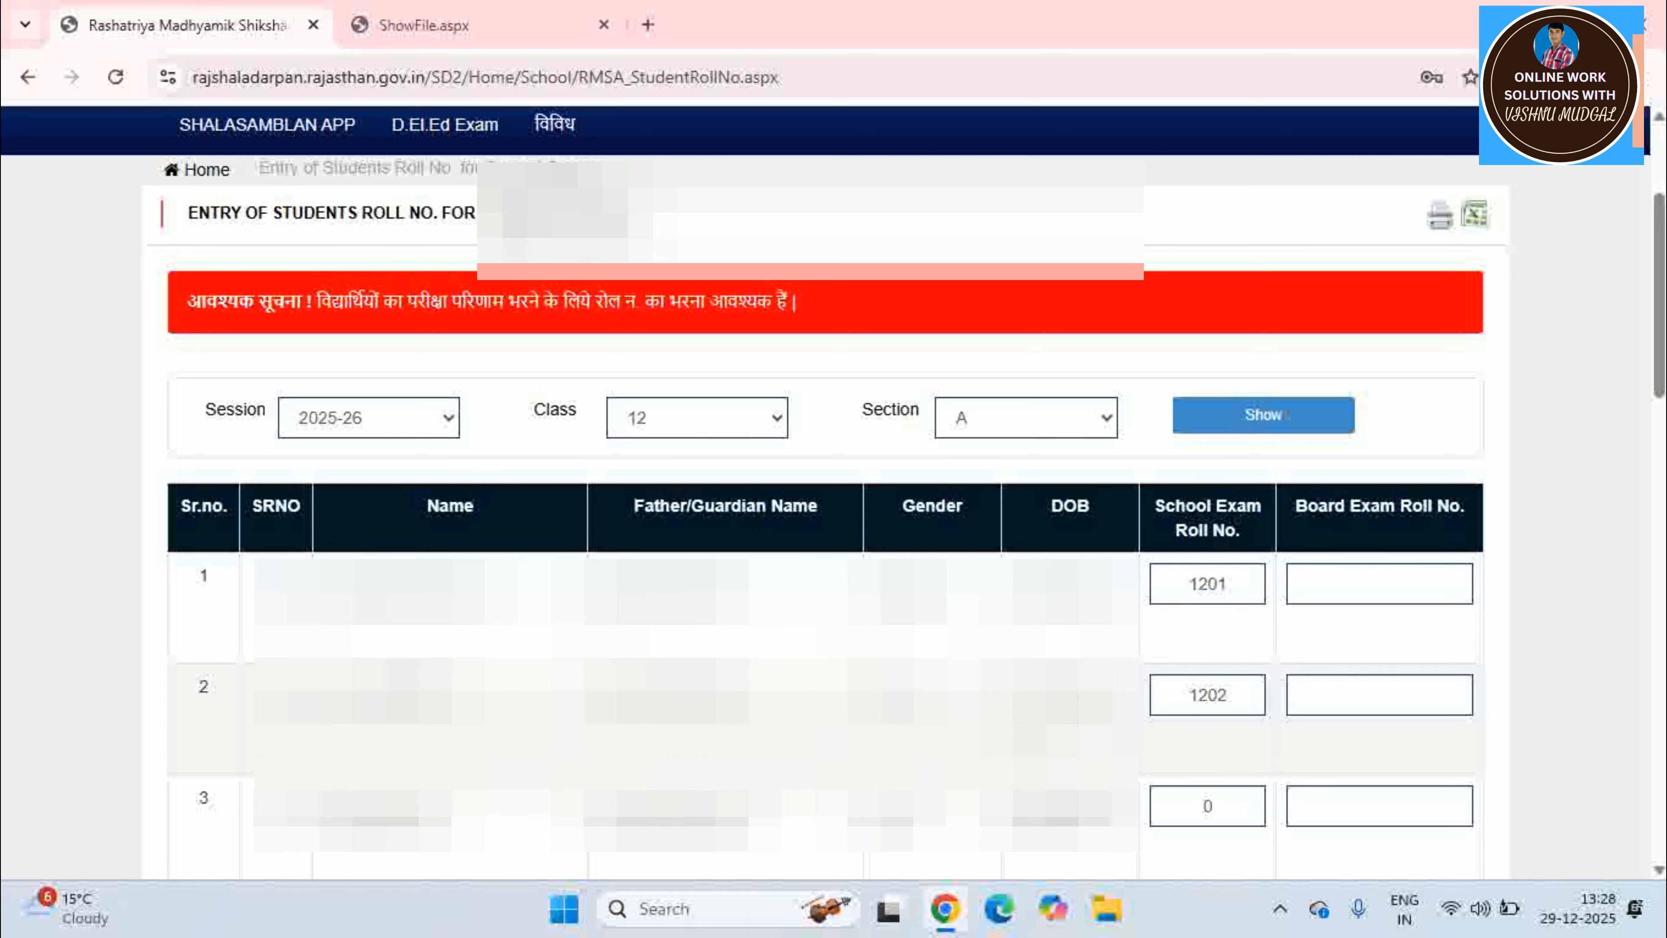
pyautogui.scroll(-12, 833, 493)
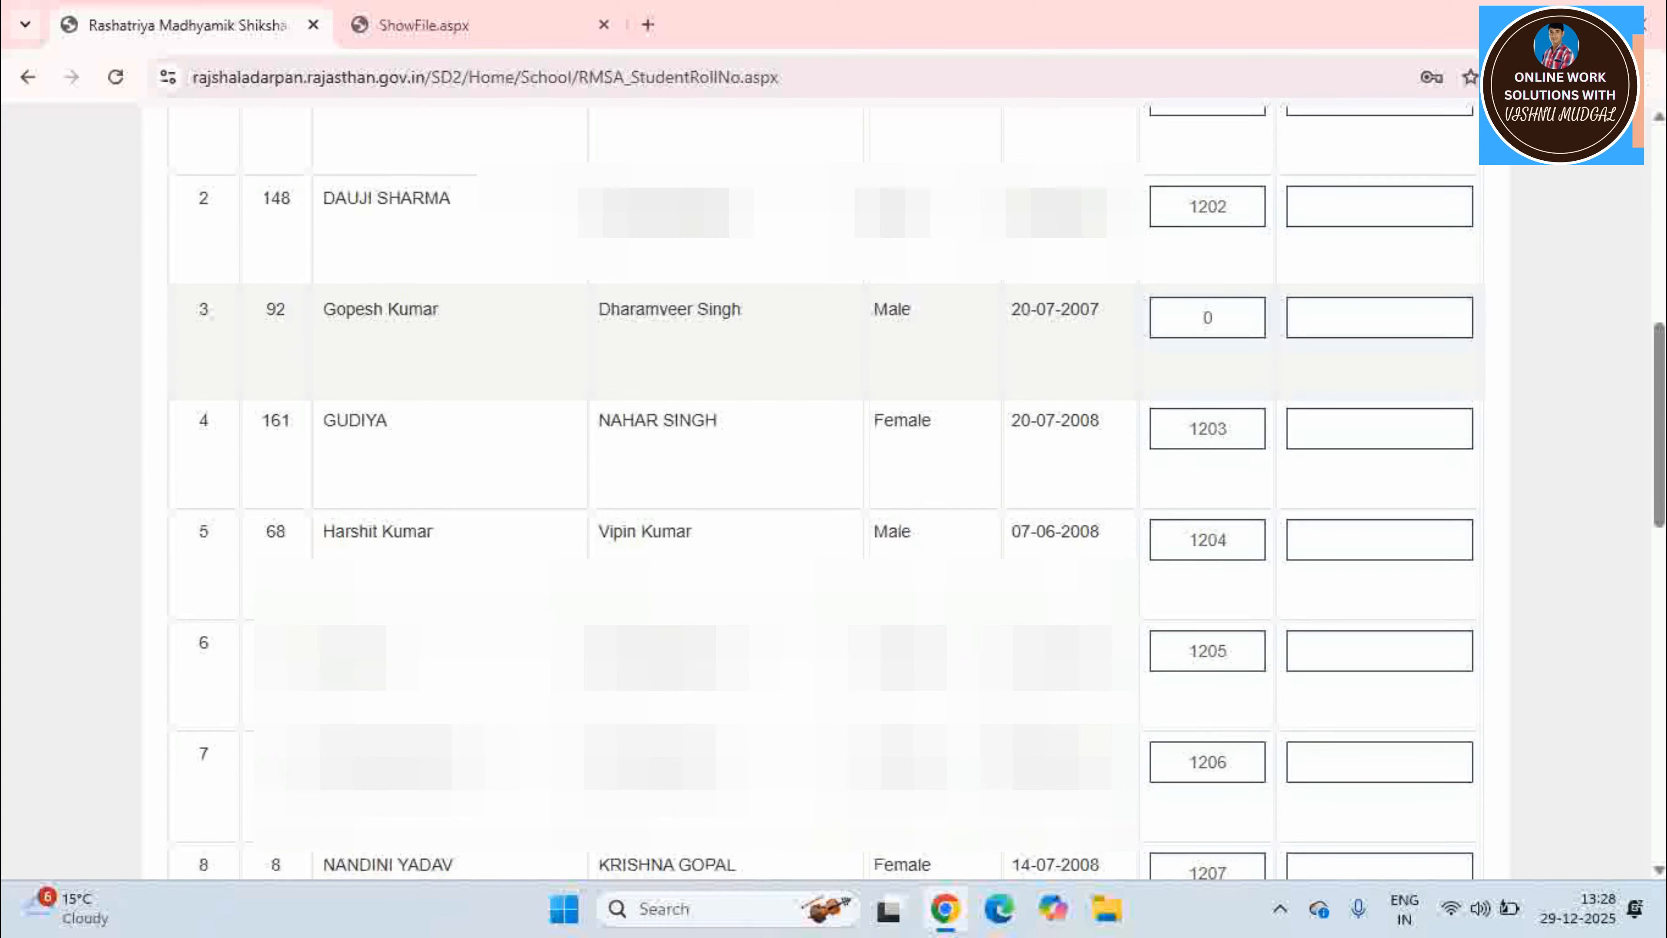
pyautogui.scroll(-5, 825, 781)
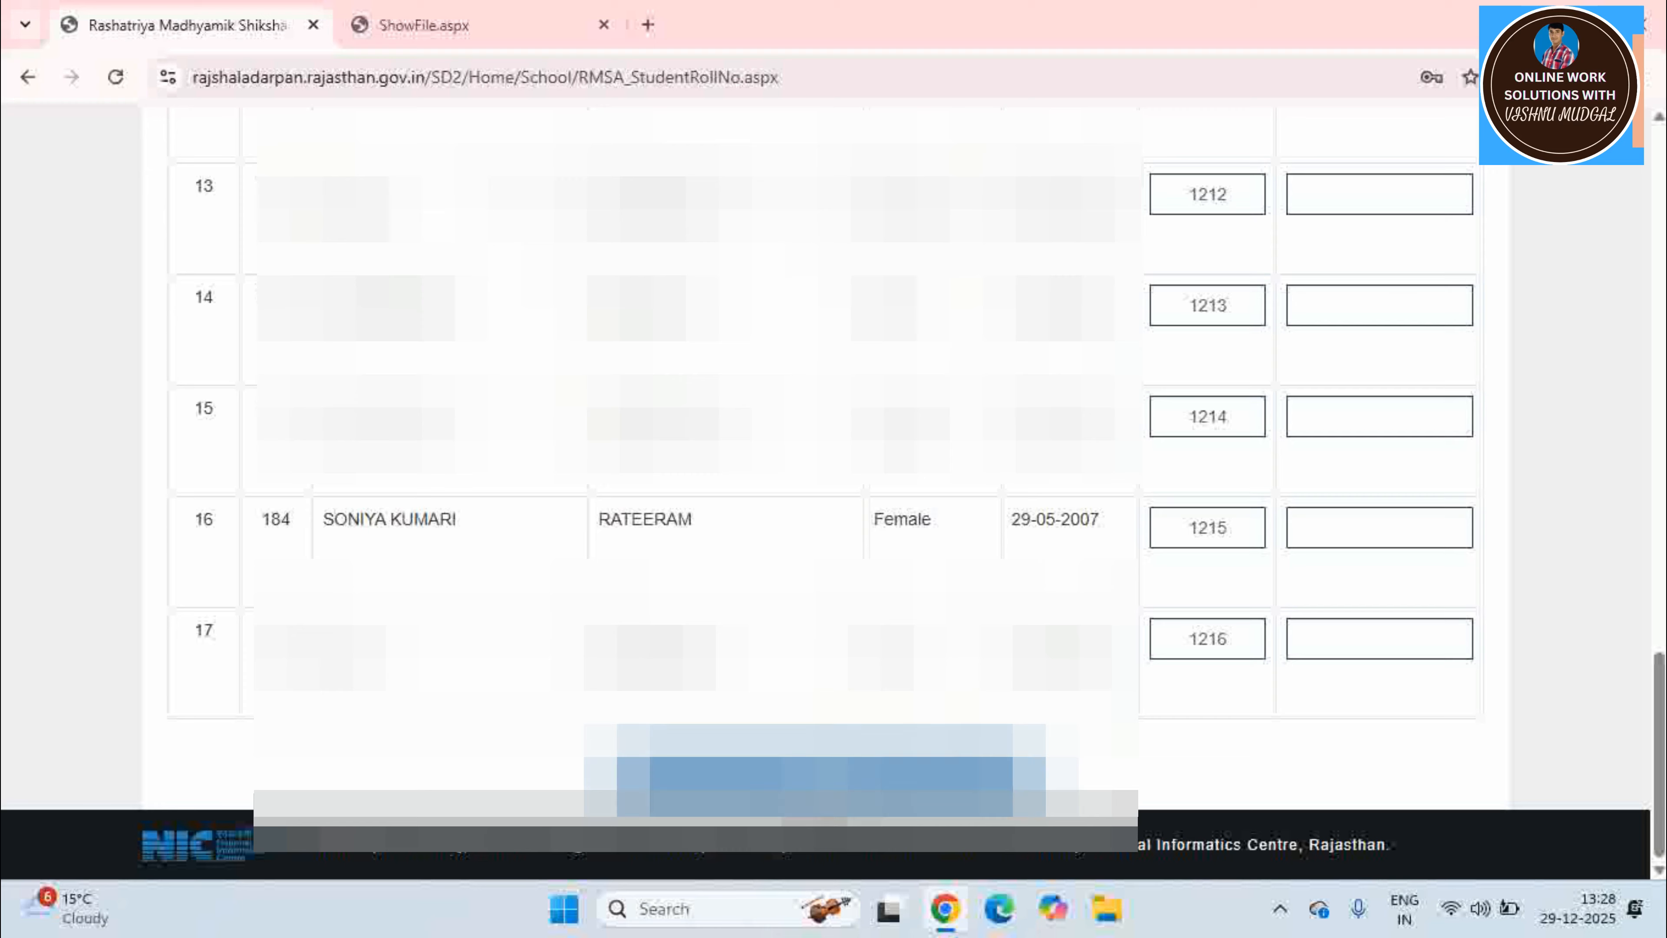
pyautogui.click(824, 782)
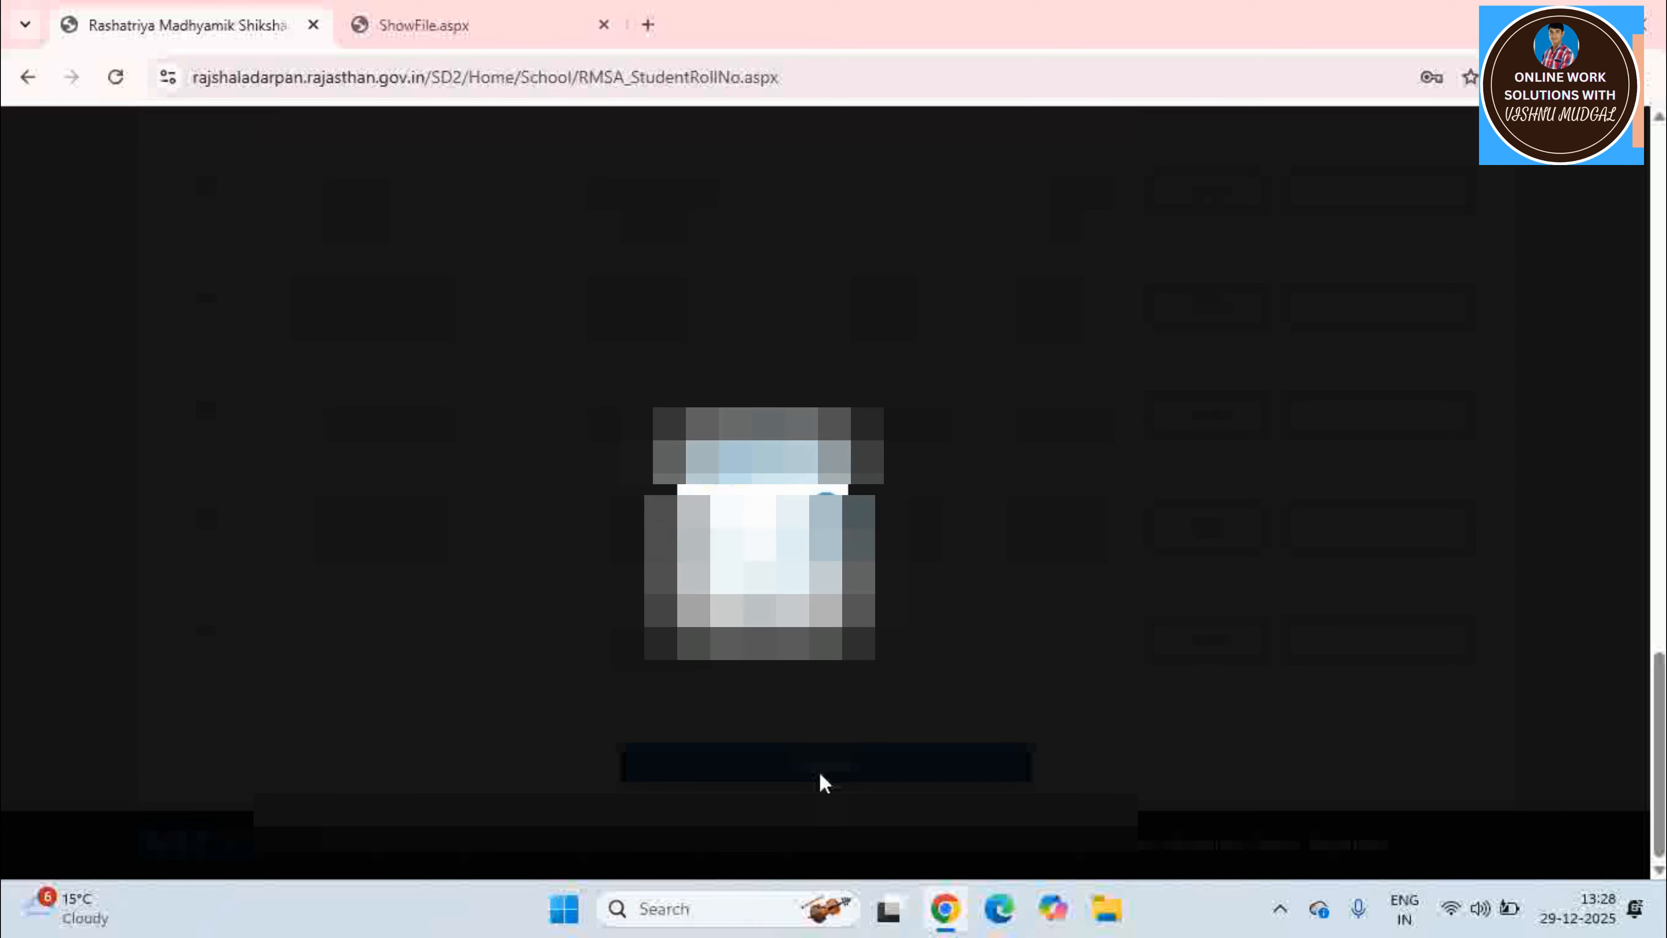
# - Open the RESULT RESET DATA (2025-26) page from the exam result entries
pyautogui.scroll(17, 824, 731)
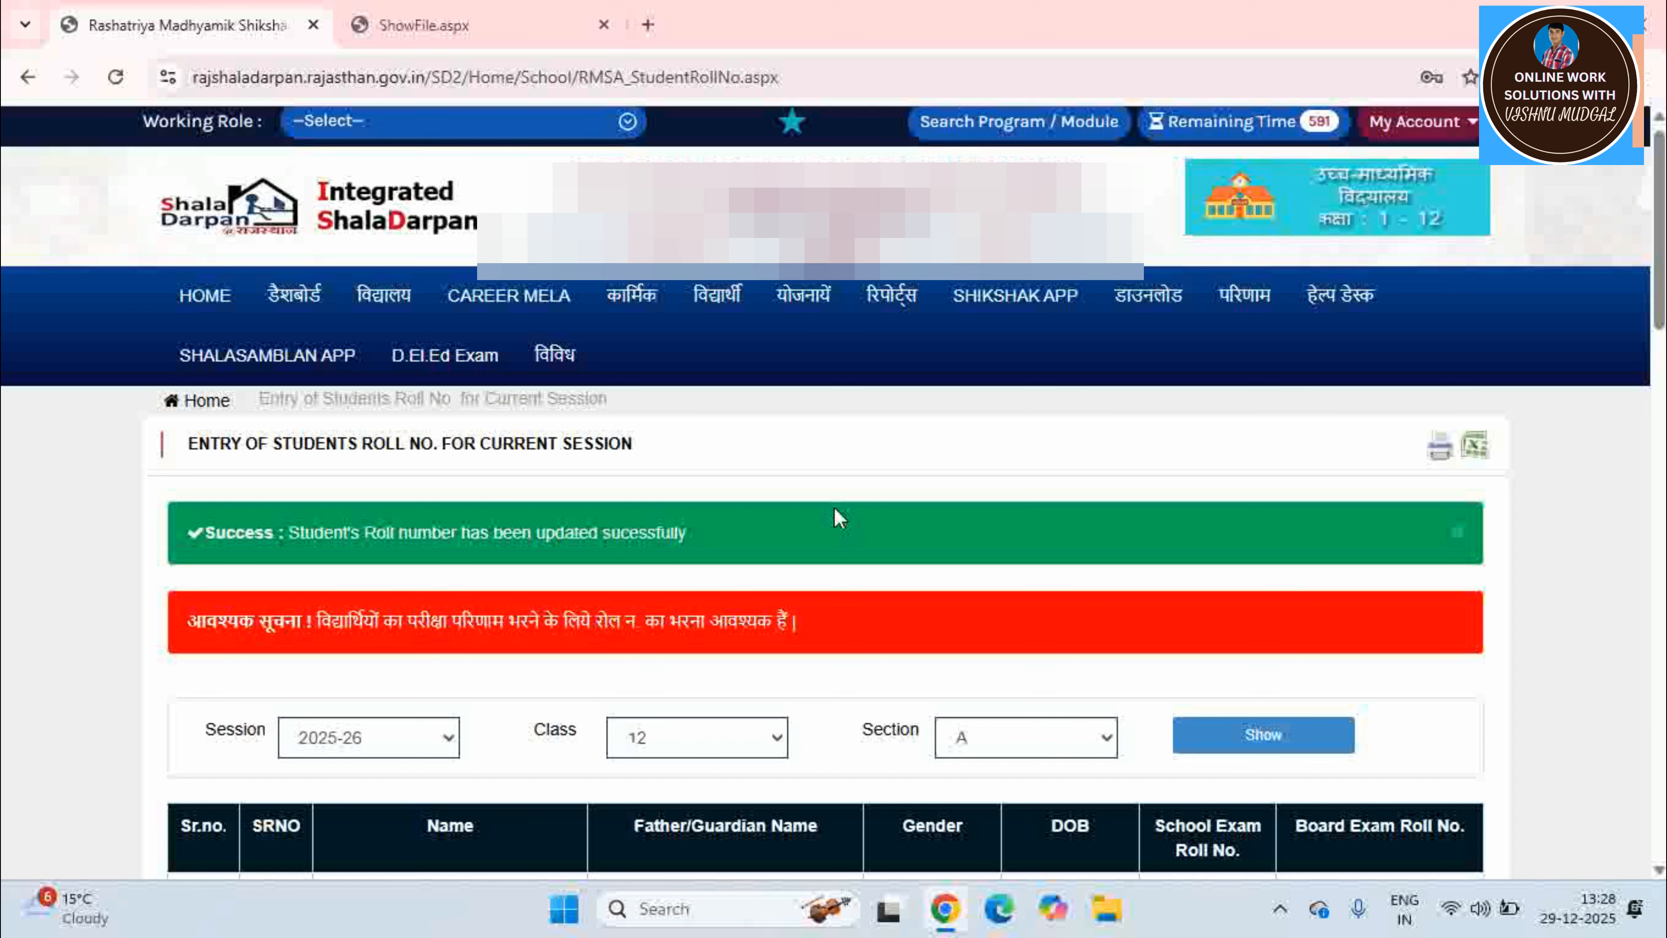
pyautogui.click(1246, 302)
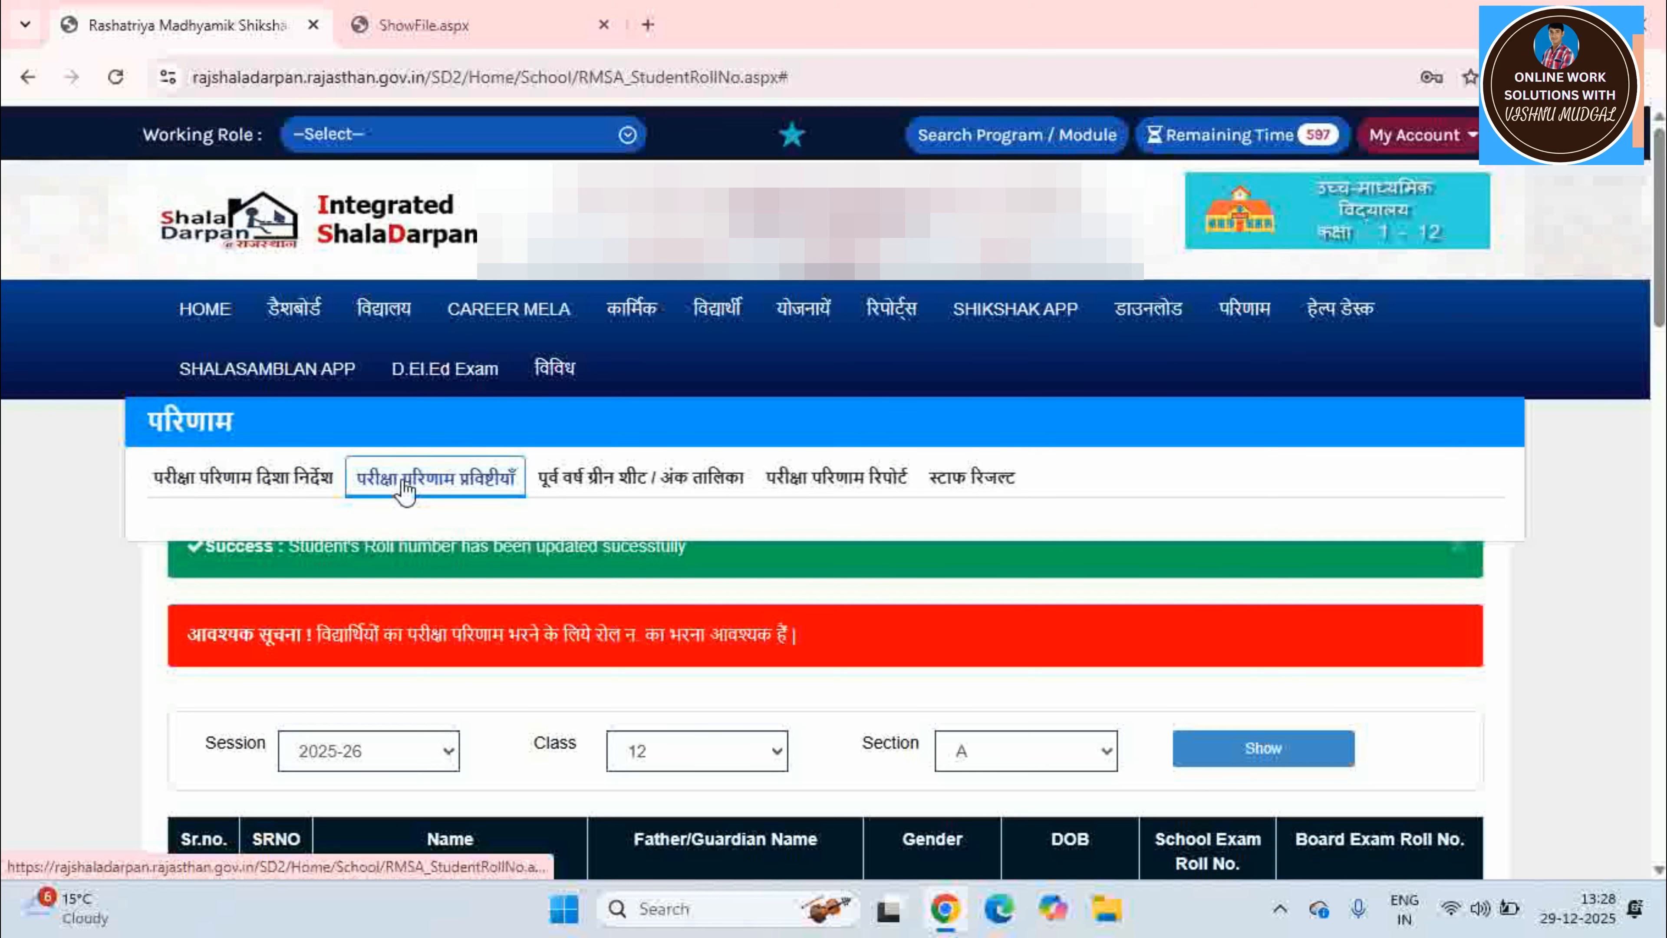
pyautogui.click(406, 490)
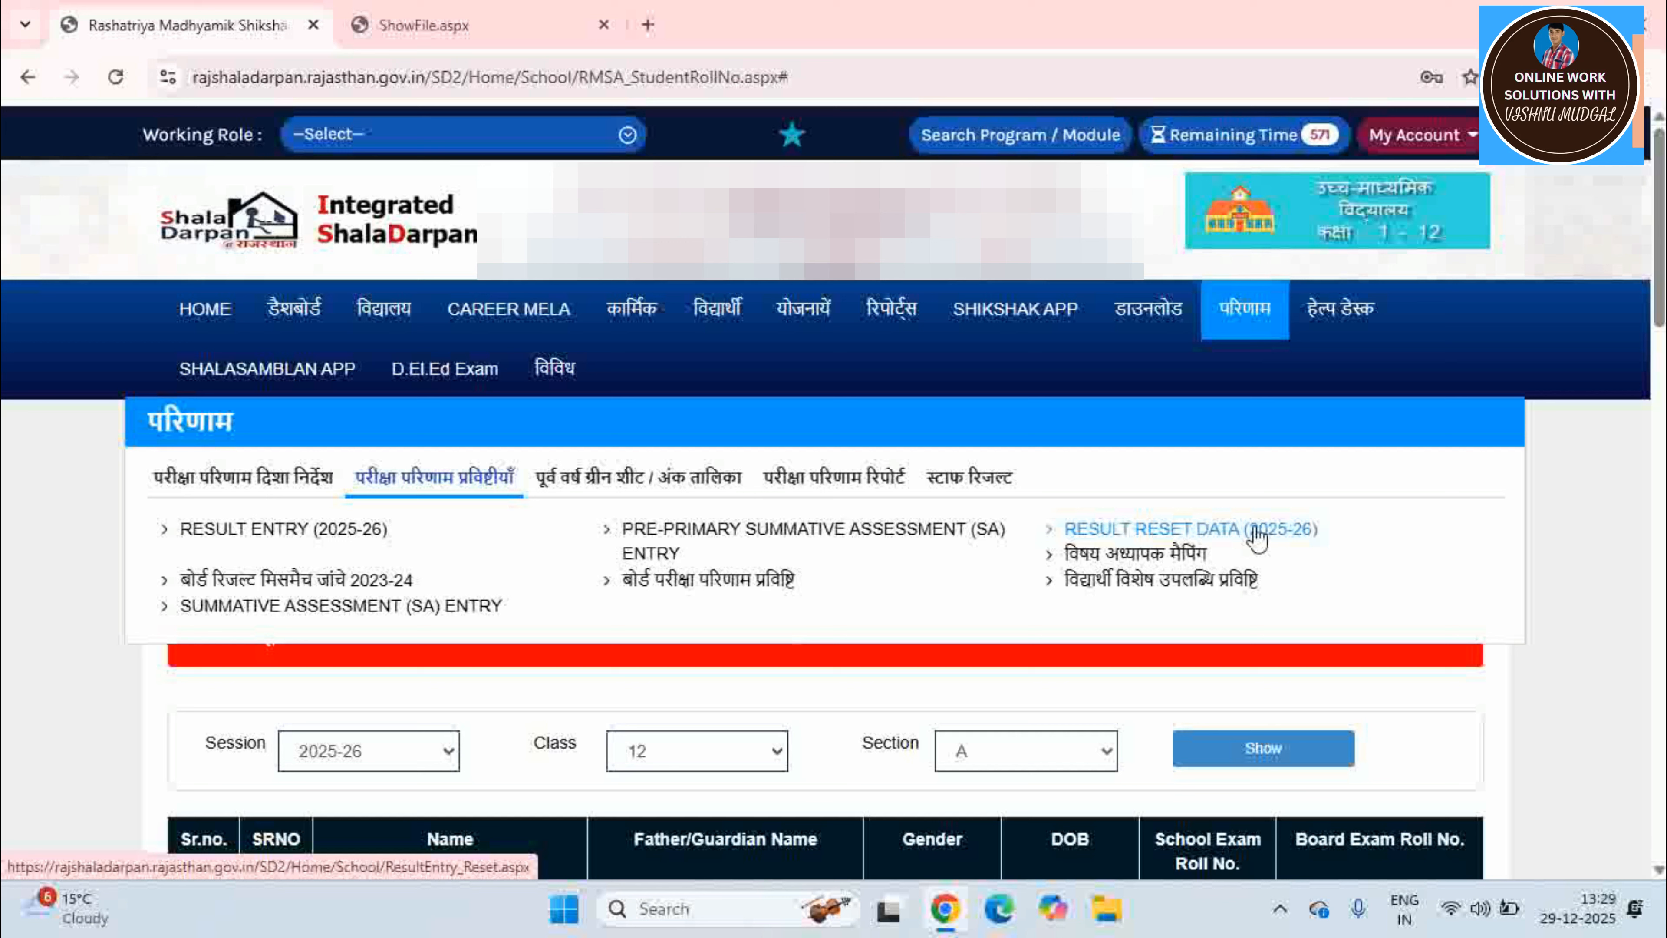
pyautogui.click(1149, 533)
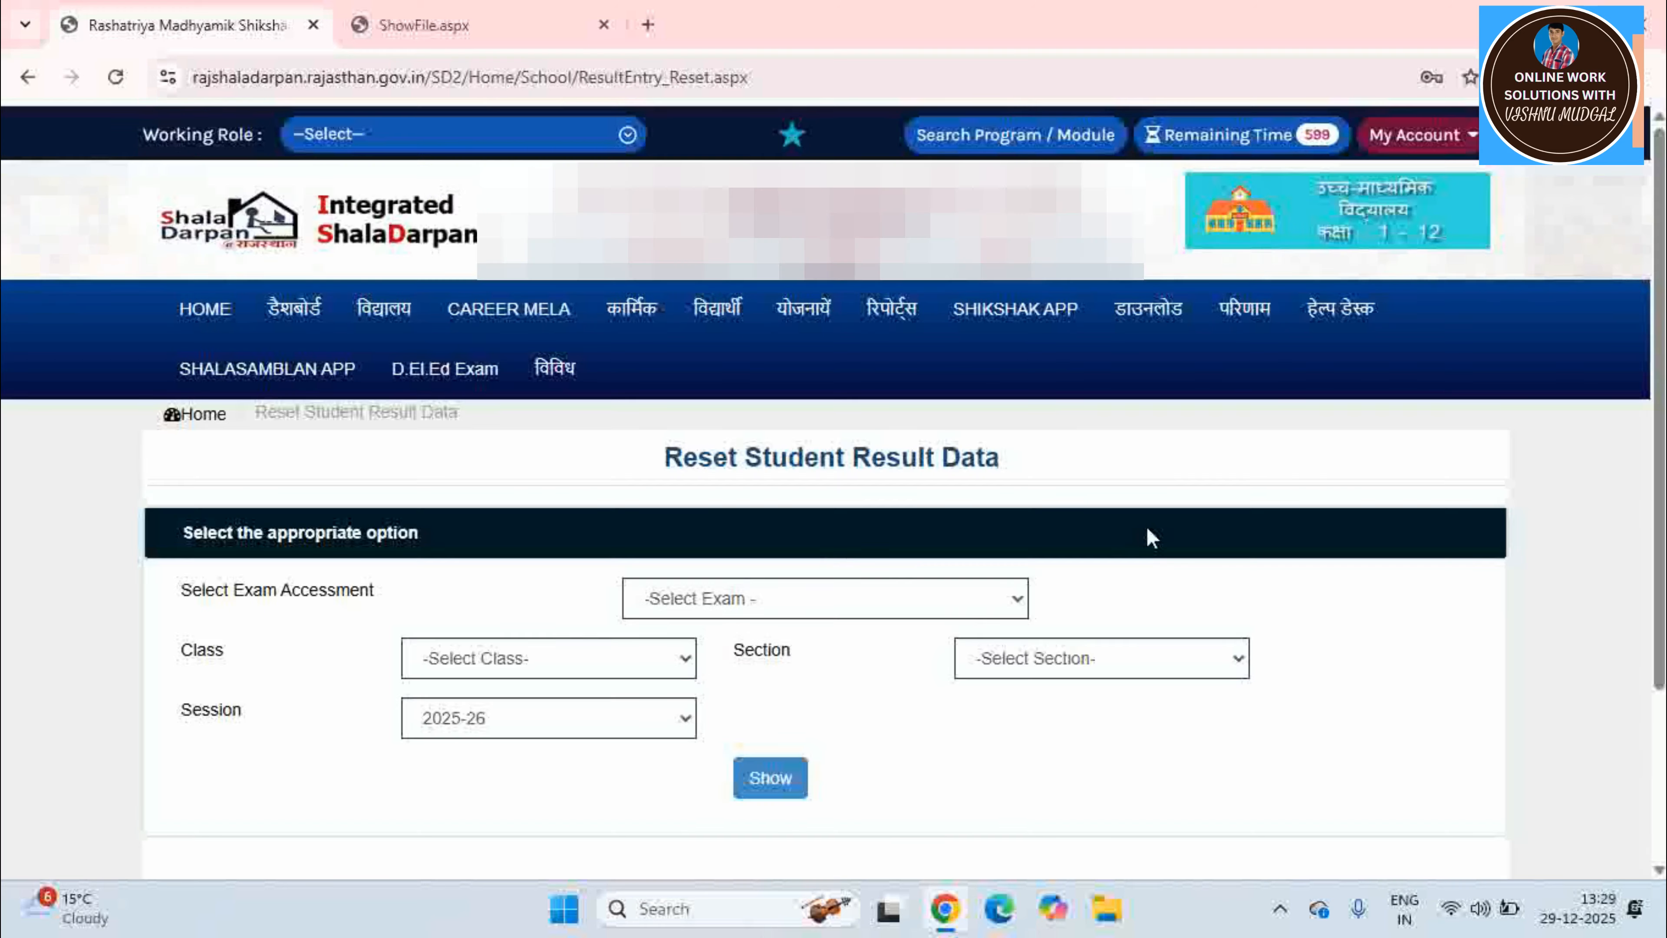
# - Show the student result data for the First Term Exam, class 6, section A, session 2025-26
pyautogui.click(733, 588)
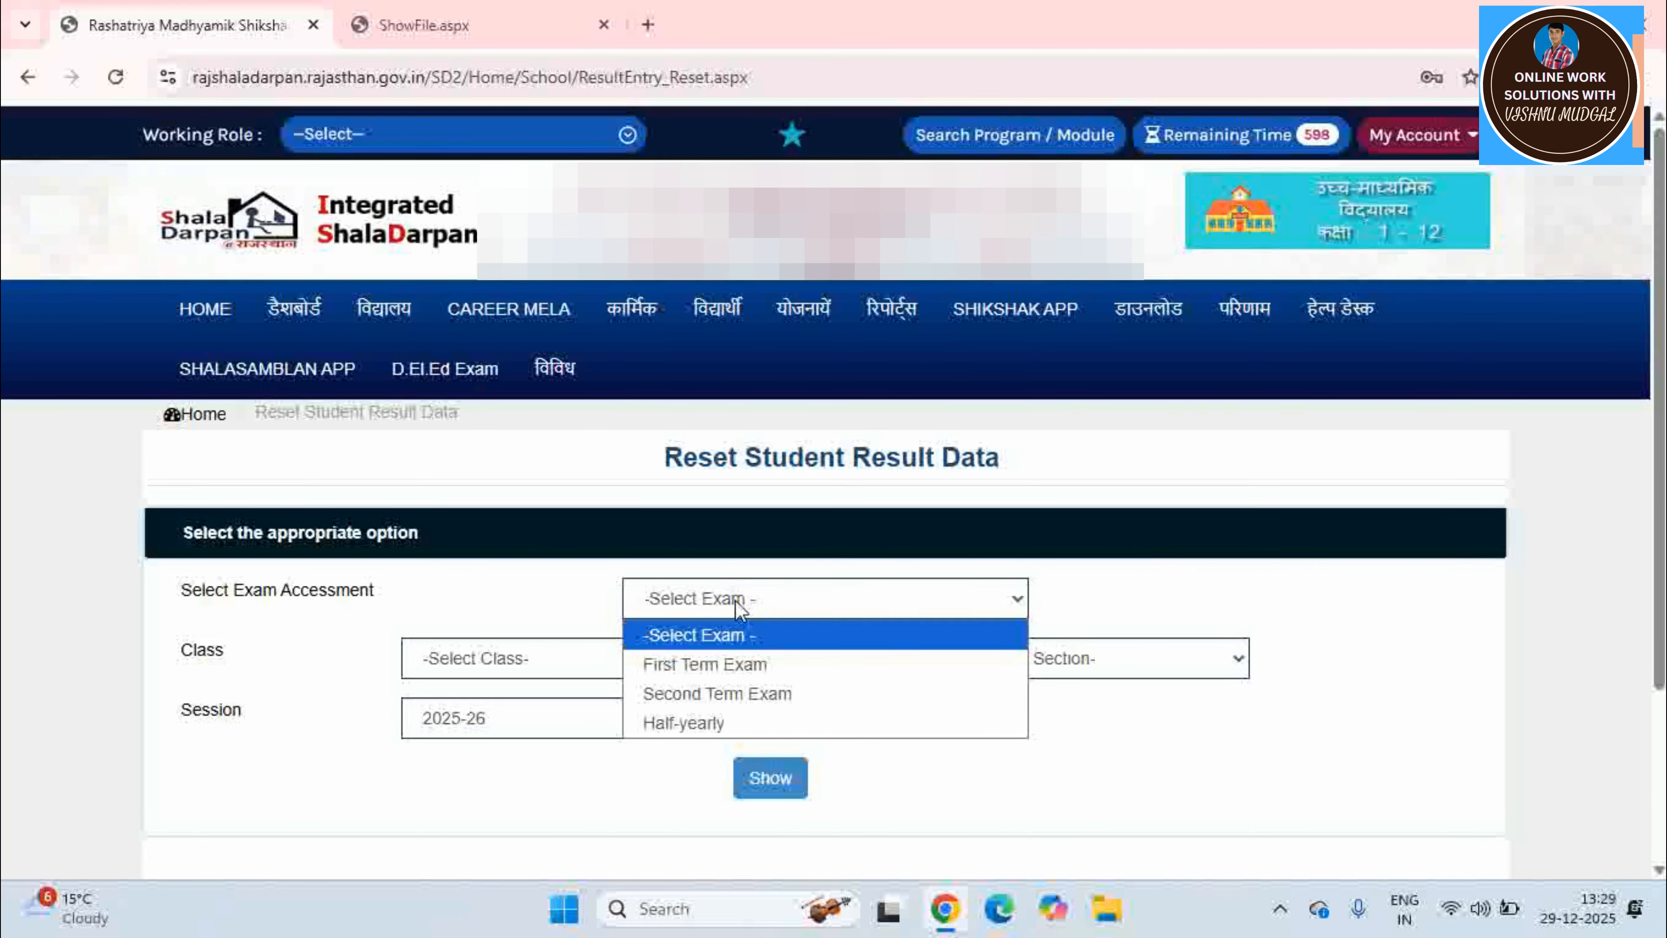
pyautogui.click(748, 663)
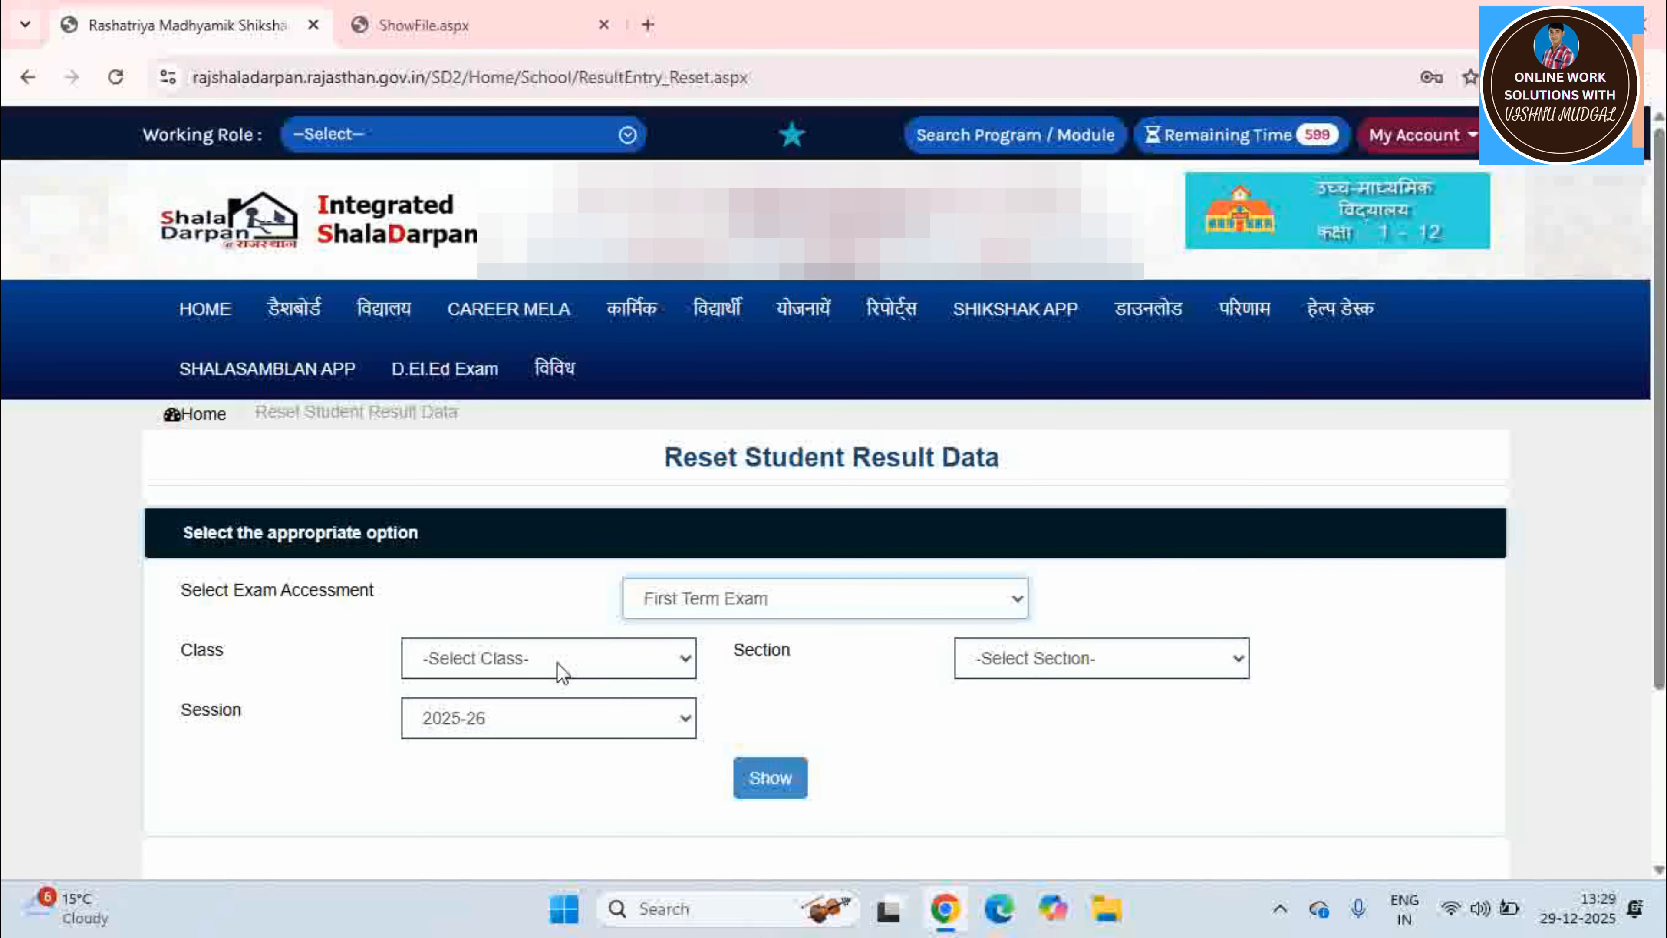
pyautogui.click(543, 658)
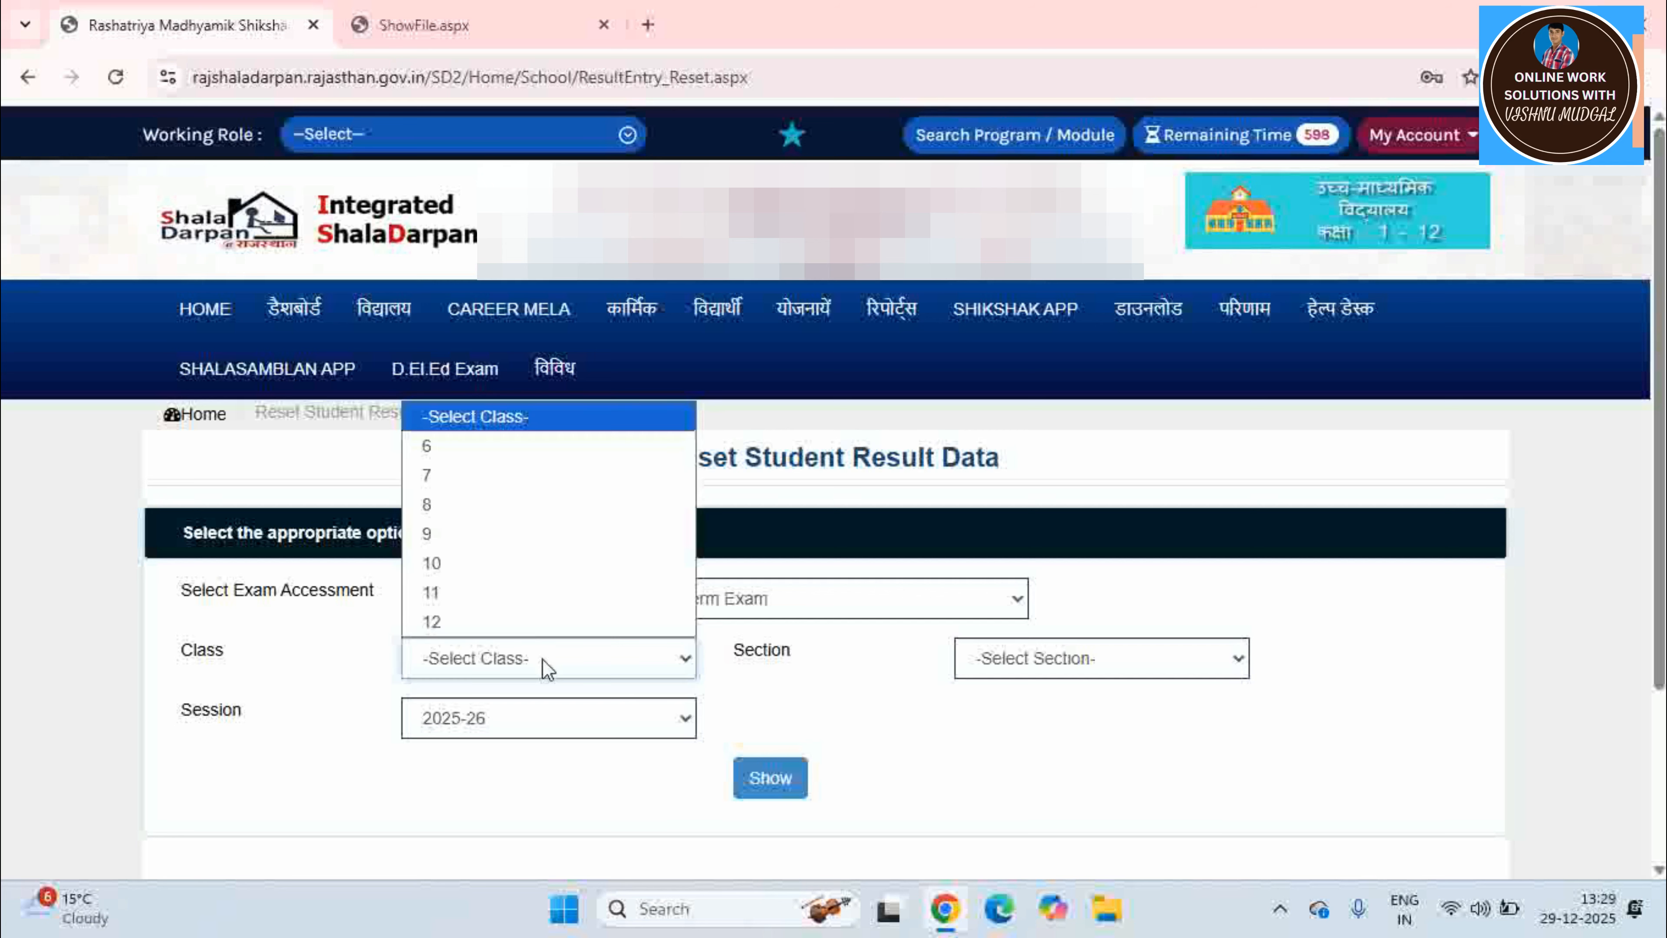
pyautogui.click(502, 447)
pyautogui.click(1022, 657)
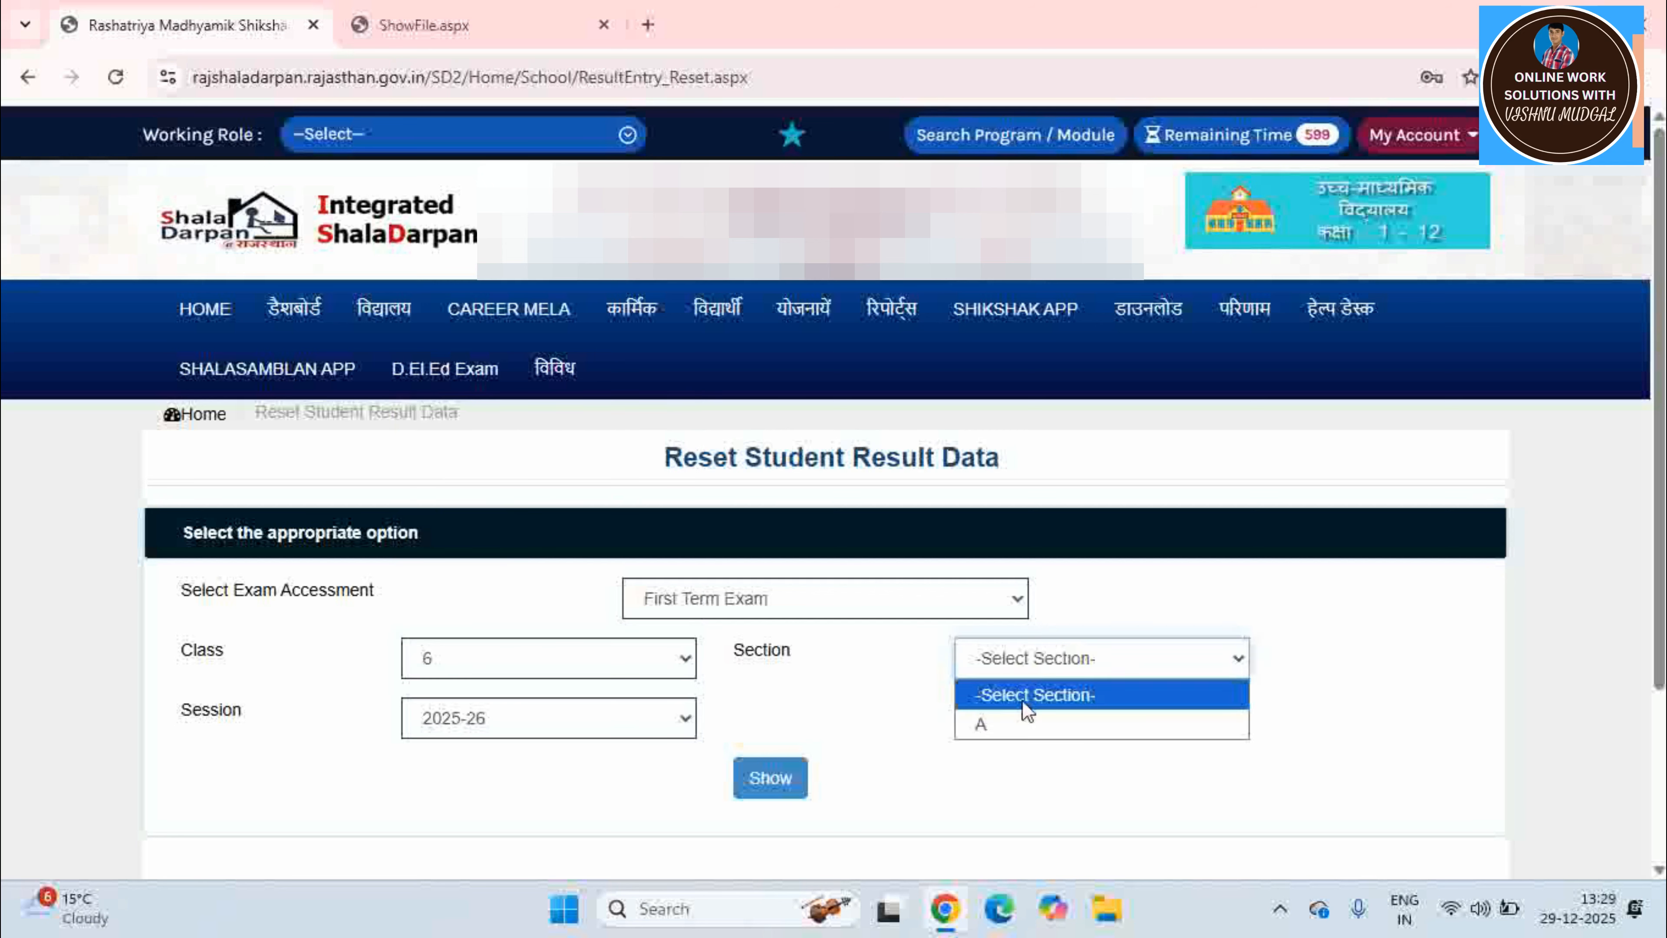
pyautogui.click(1018, 732)
pyautogui.click(746, 778)
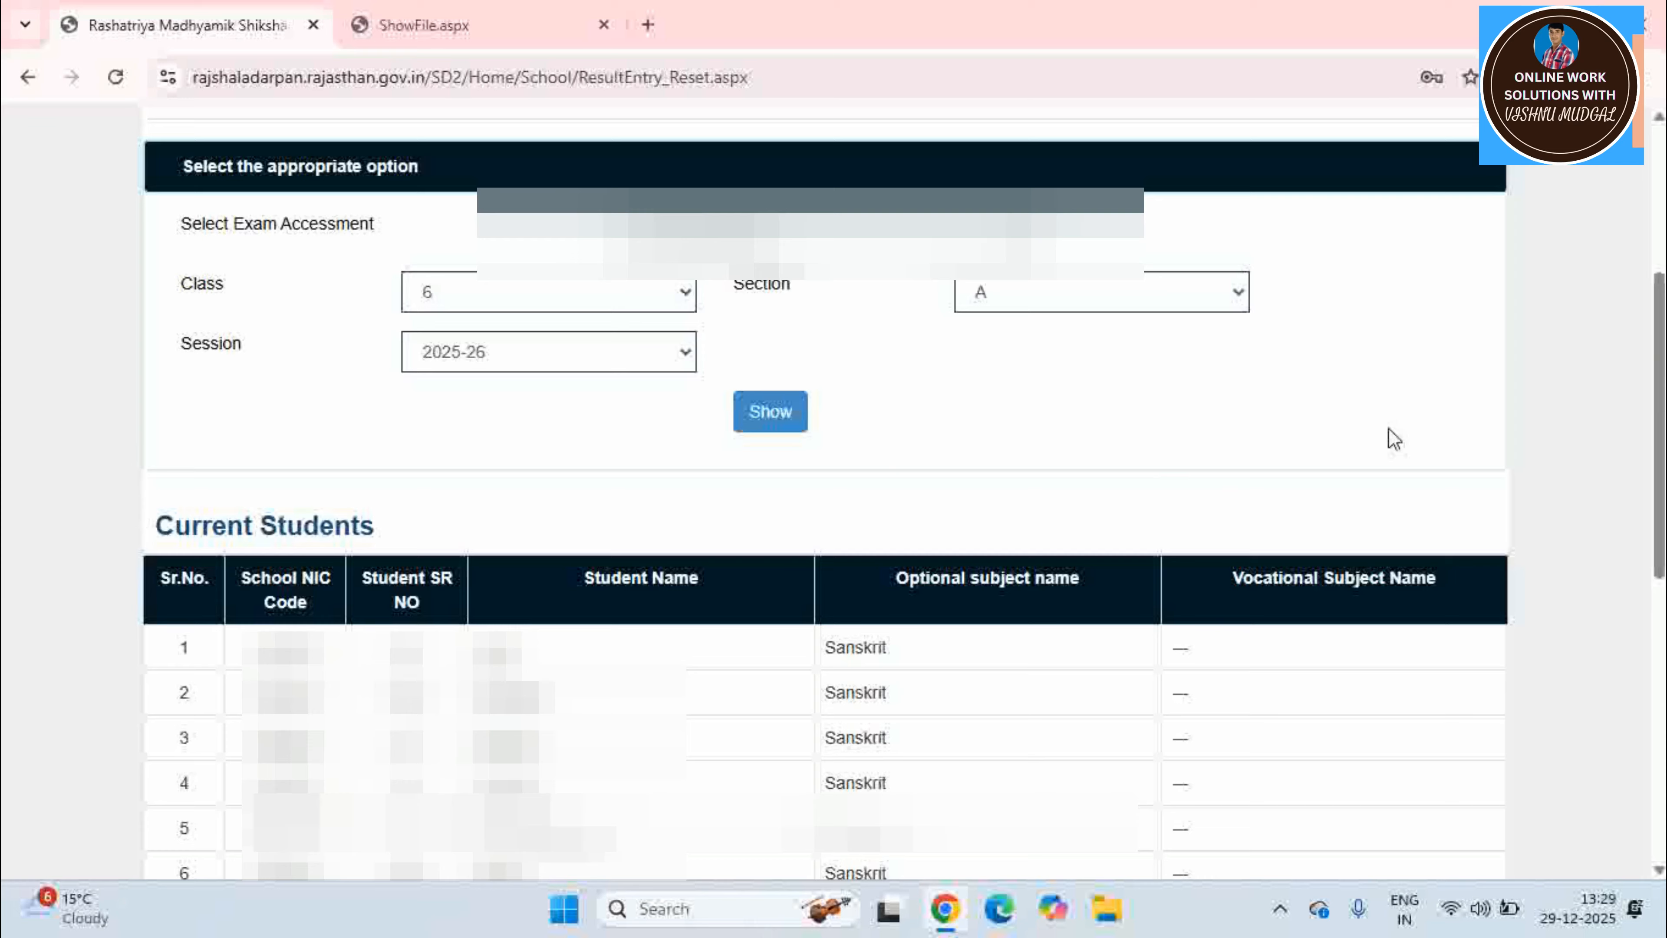
# - Compare the current students with the students in result, sync the class 6 student result data and close the message
pyautogui.scroll(-3, 1659, 434)
pyautogui.scroll(-5, 827, 476)
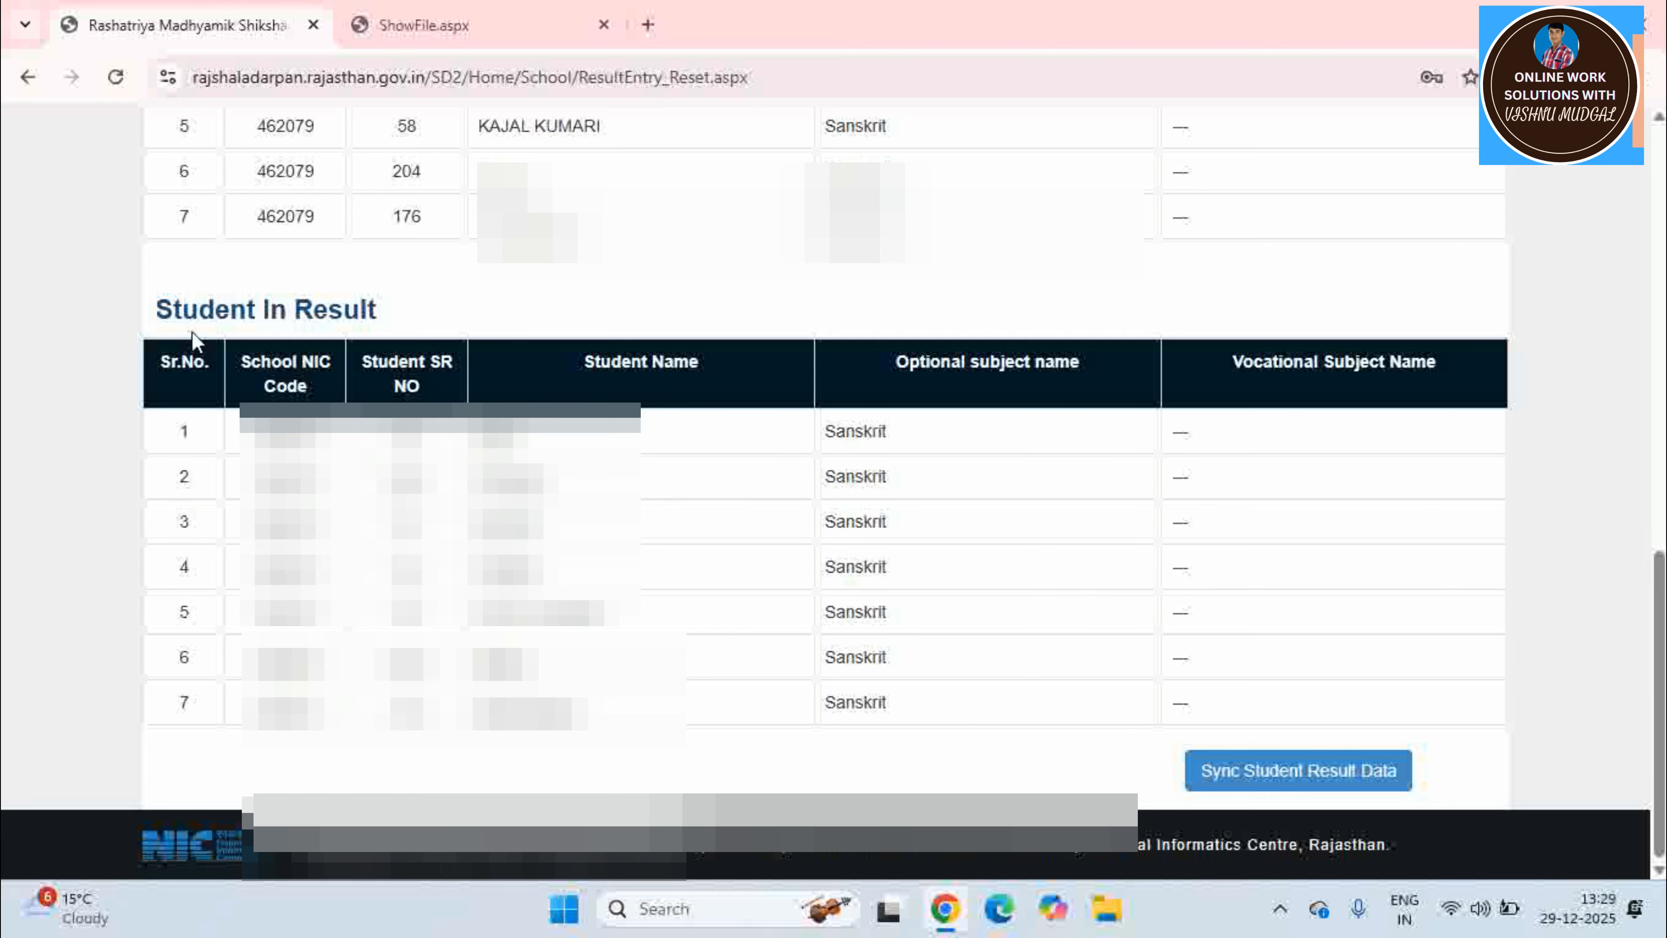
pyautogui.click(1300, 778)
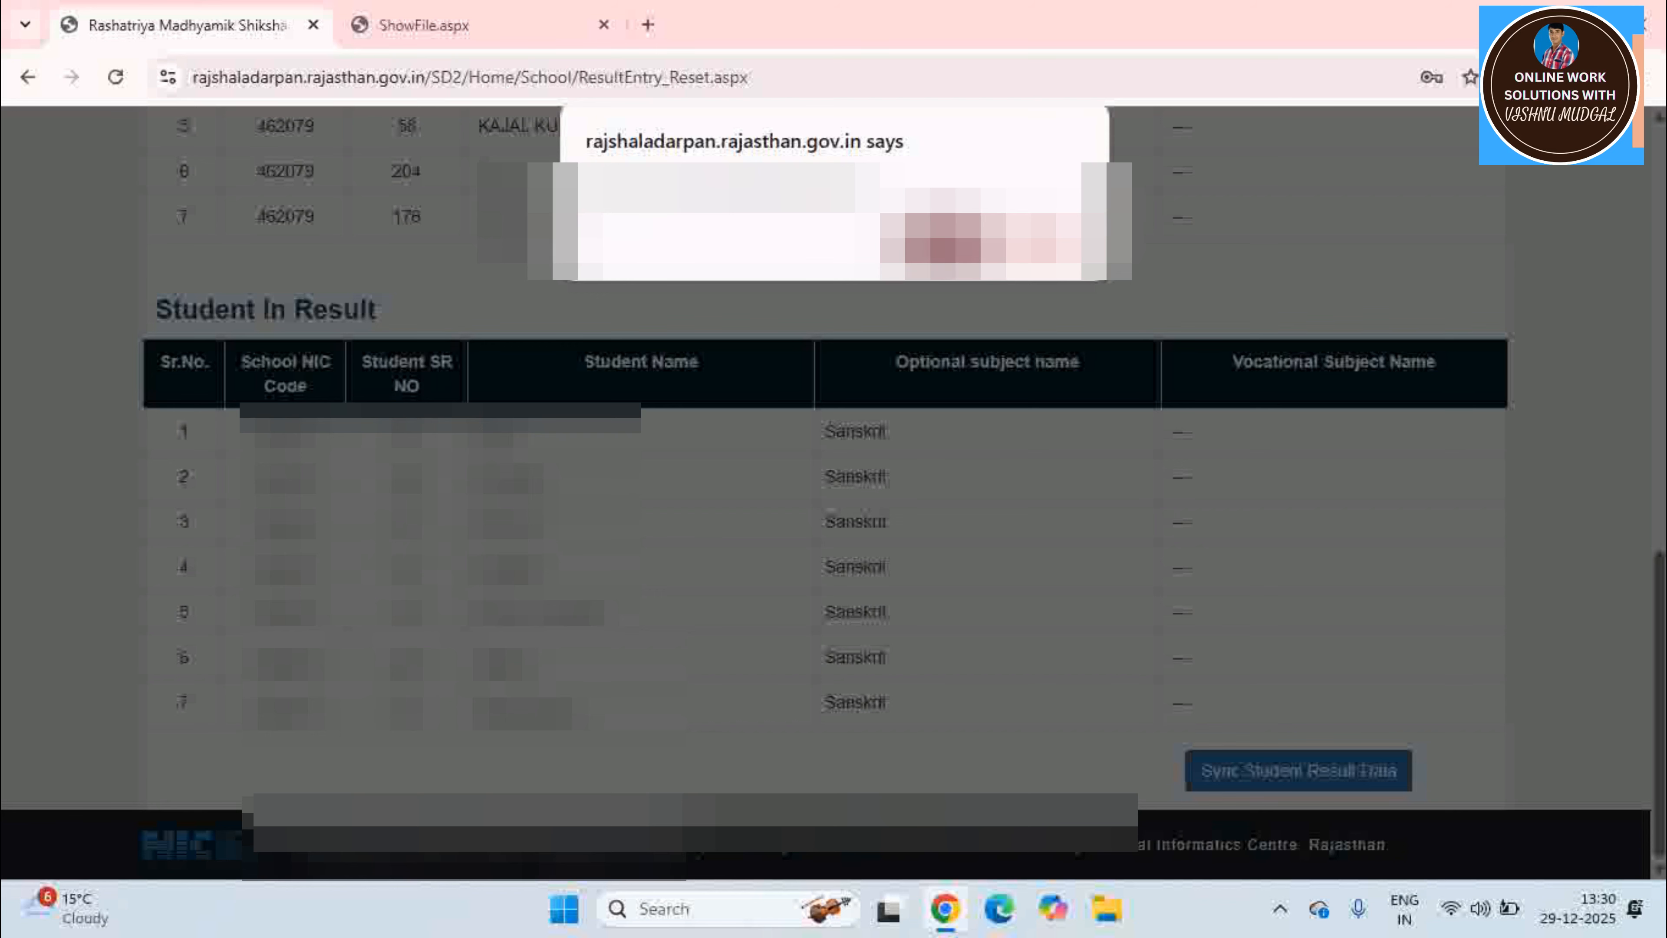
pyautogui.press('Return')
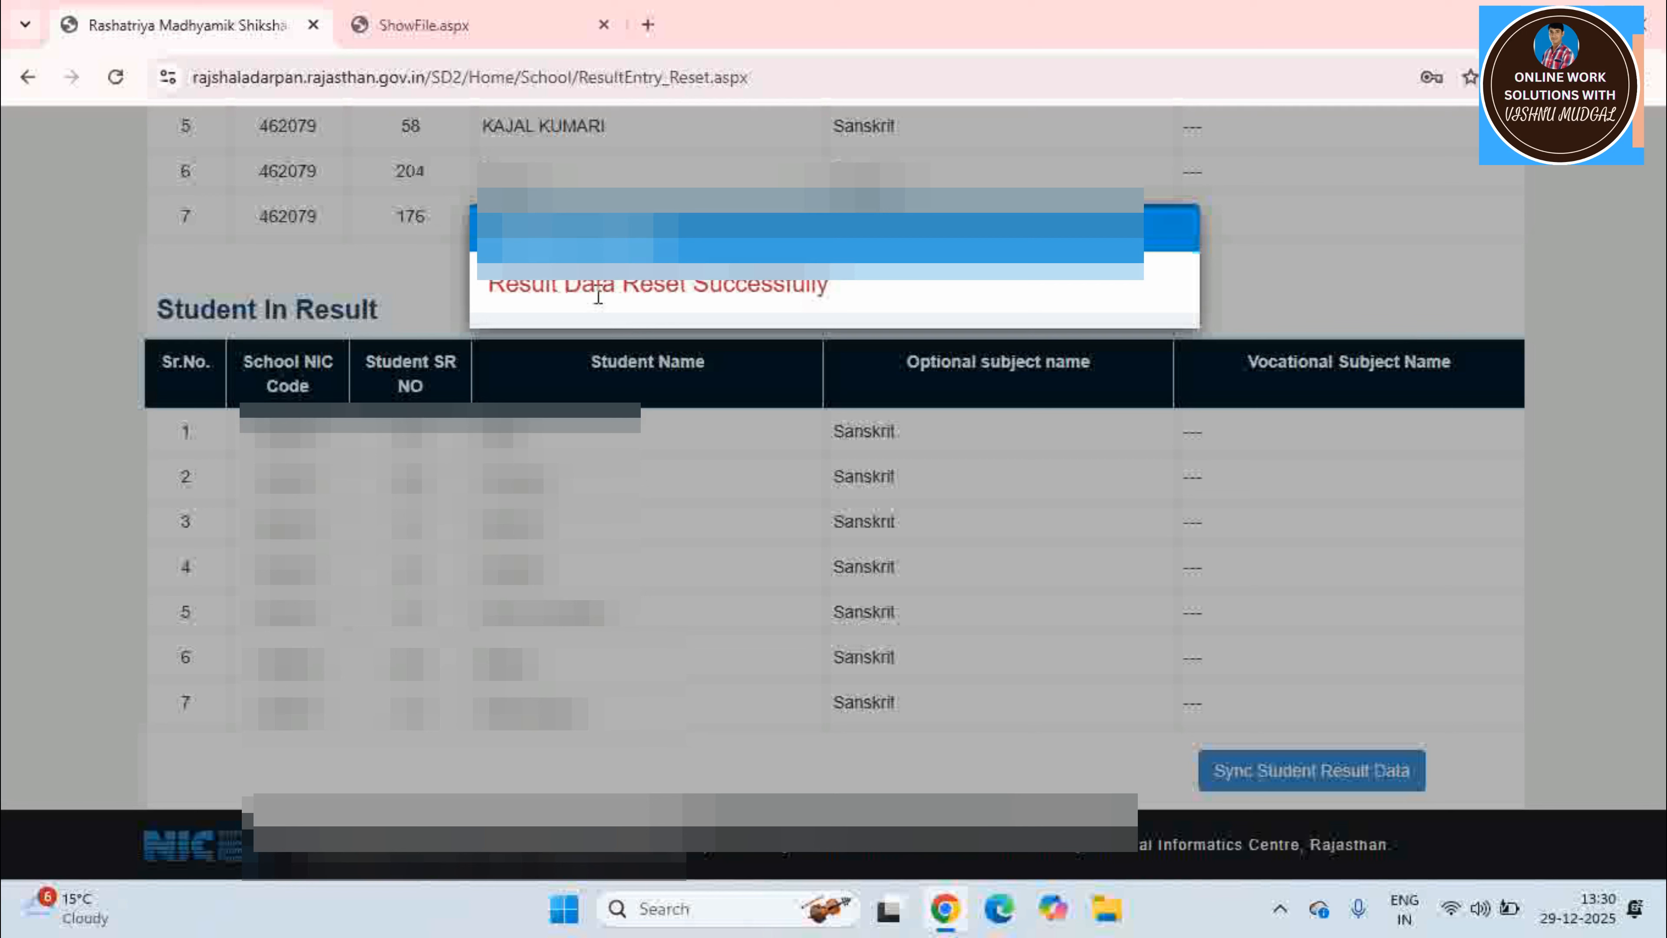
pyautogui.click(1172, 237)
pyautogui.scroll(15, 683, 563)
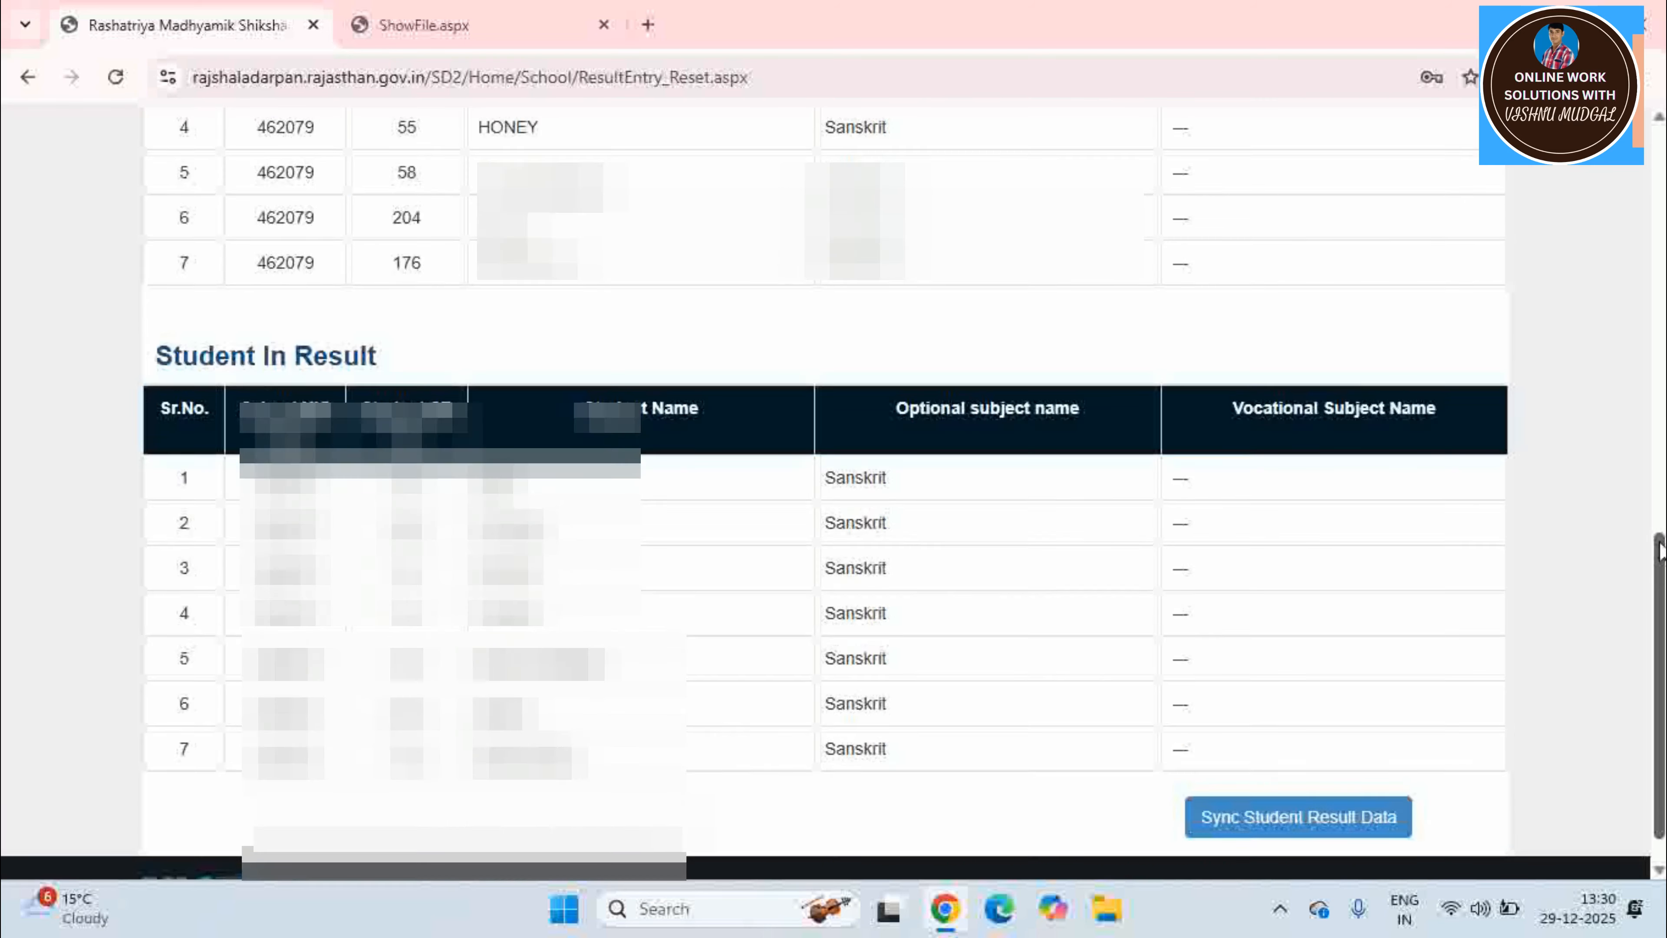
pyautogui.click(671, 594)
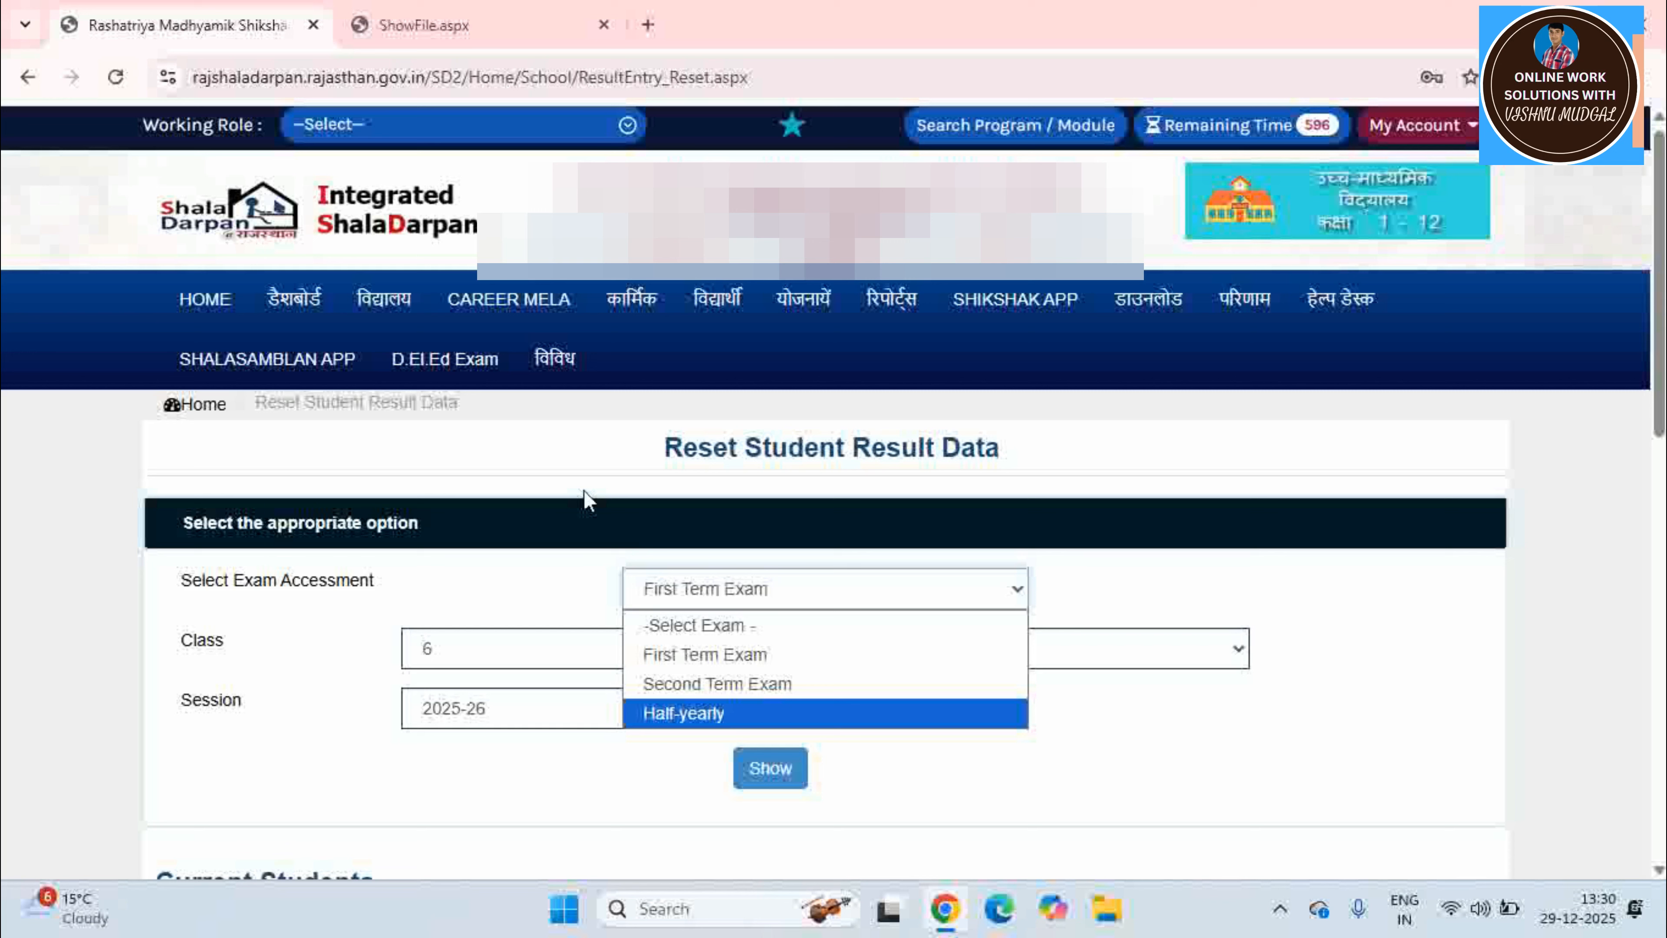
pyautogui.click(850, 484)
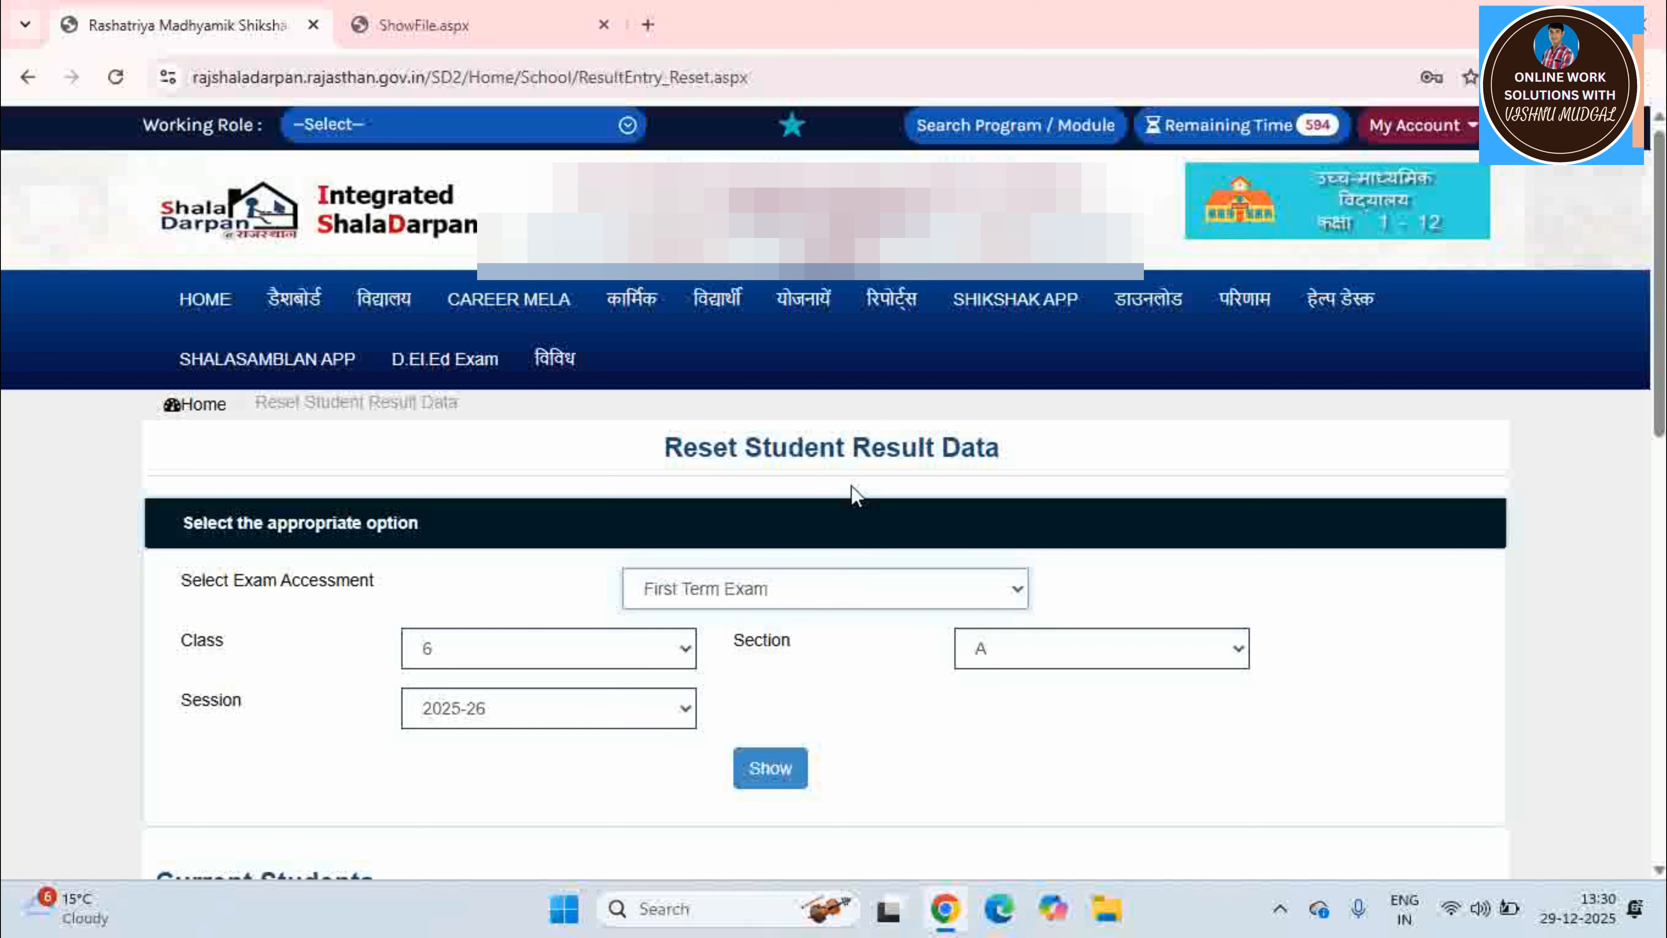
# - Open the RESULT ENTRY (2025-26) page from the exam result entries
pyautogui.click(1256, 309)
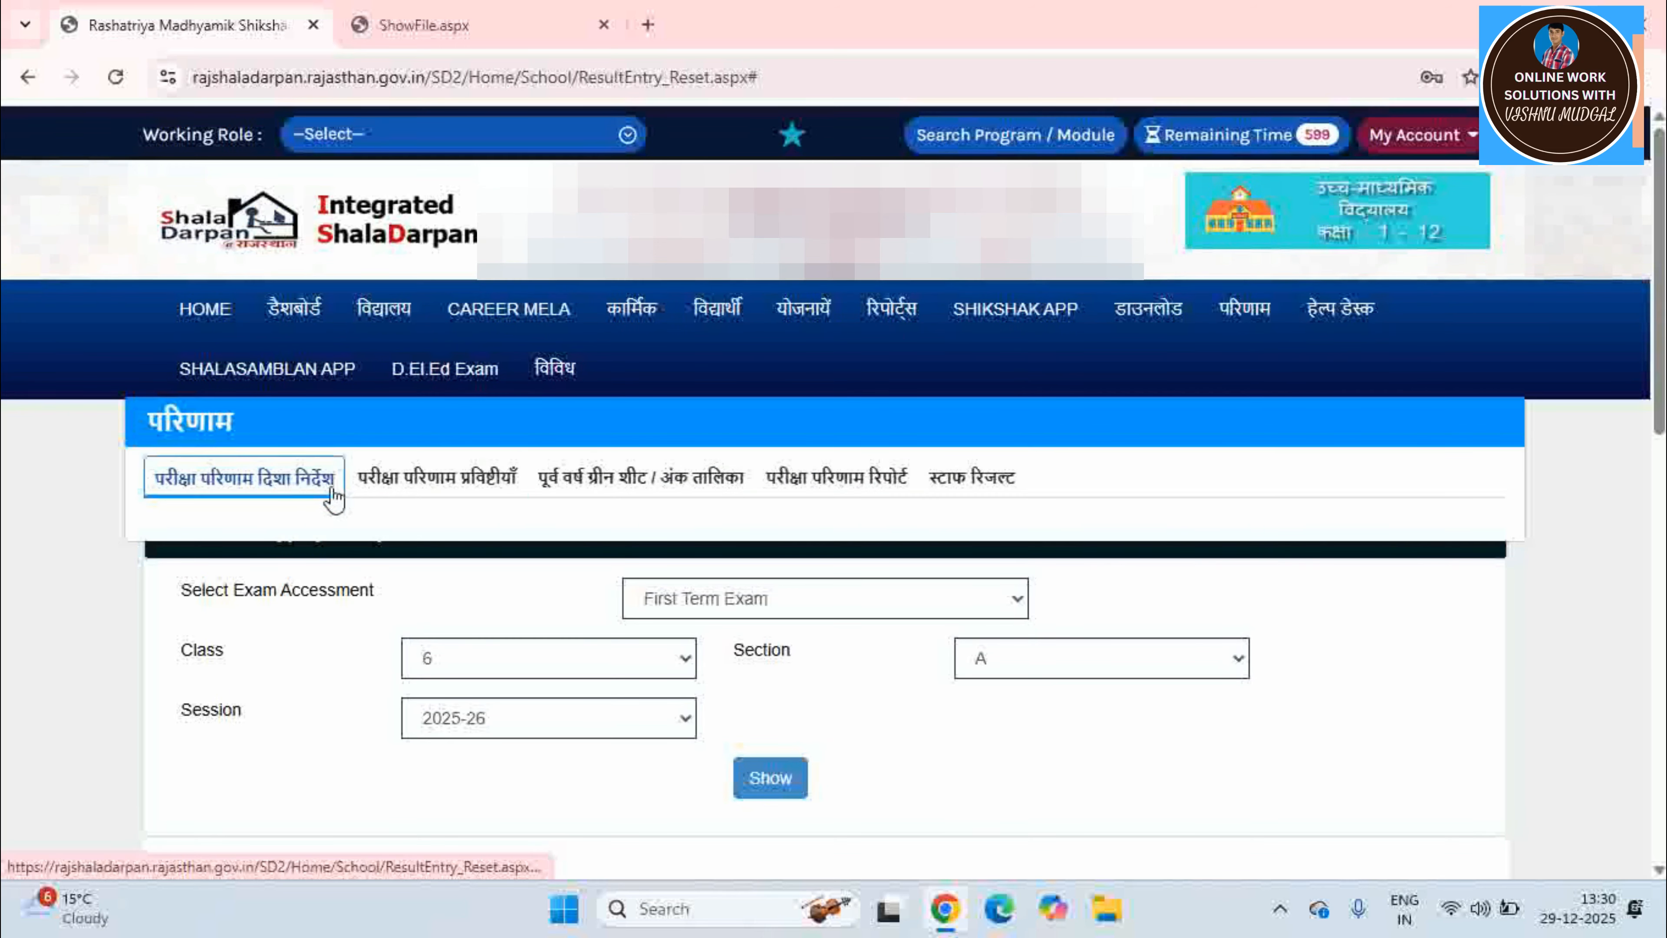
pyautogui.click(489, 489)
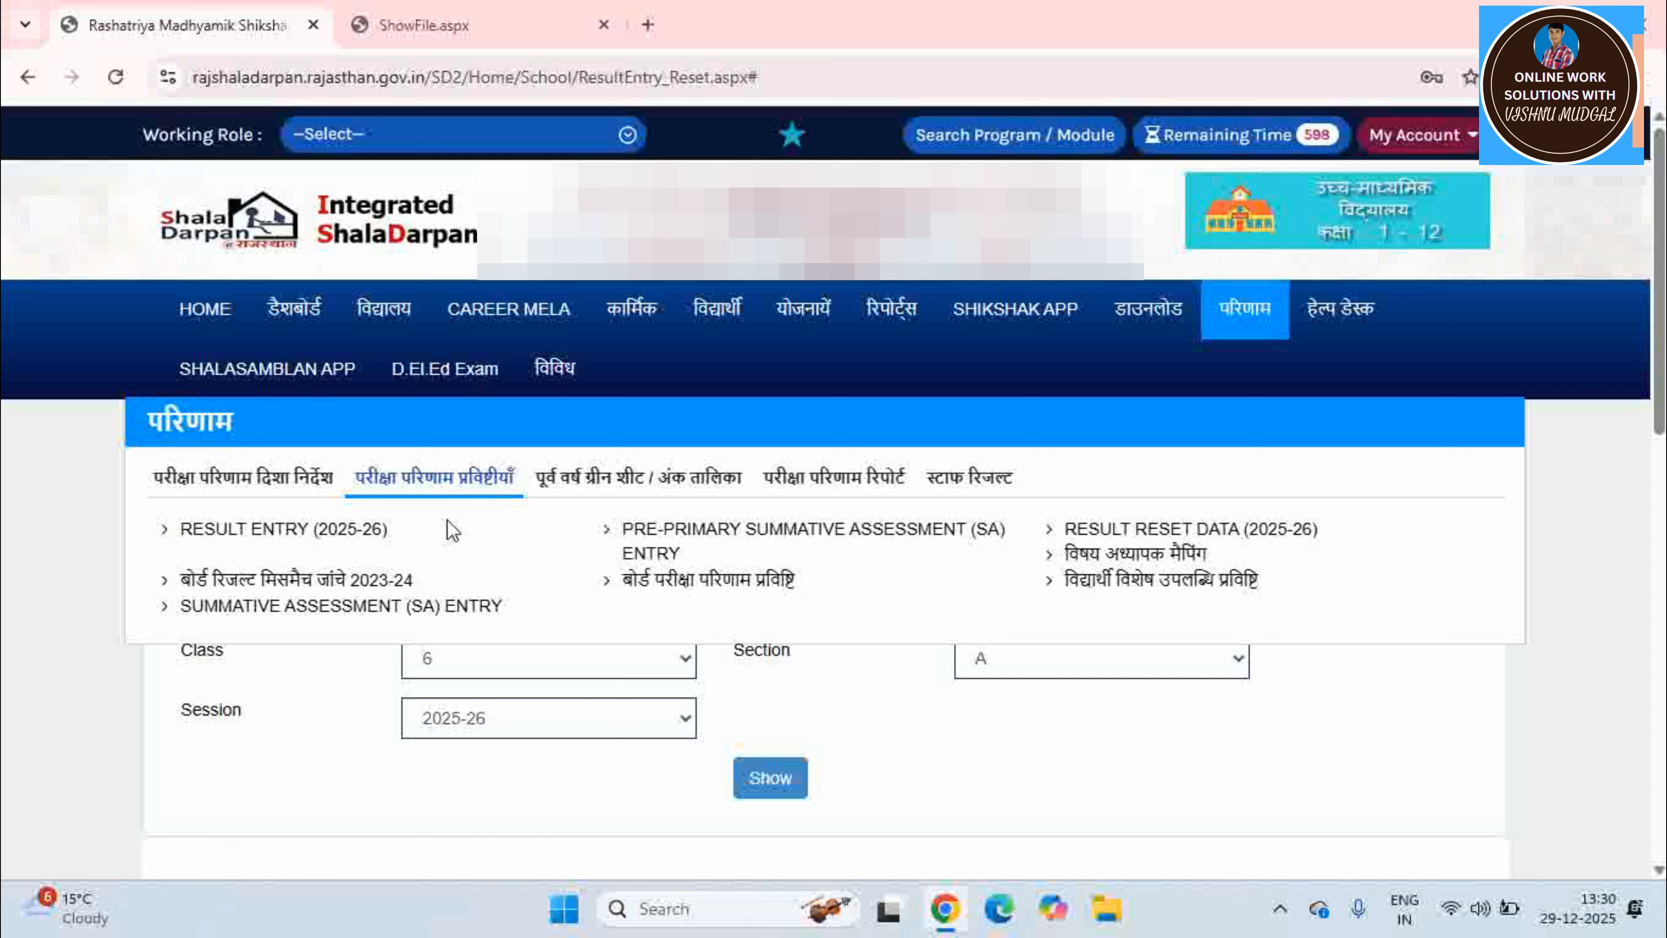
pyautogui.click(279, 533)
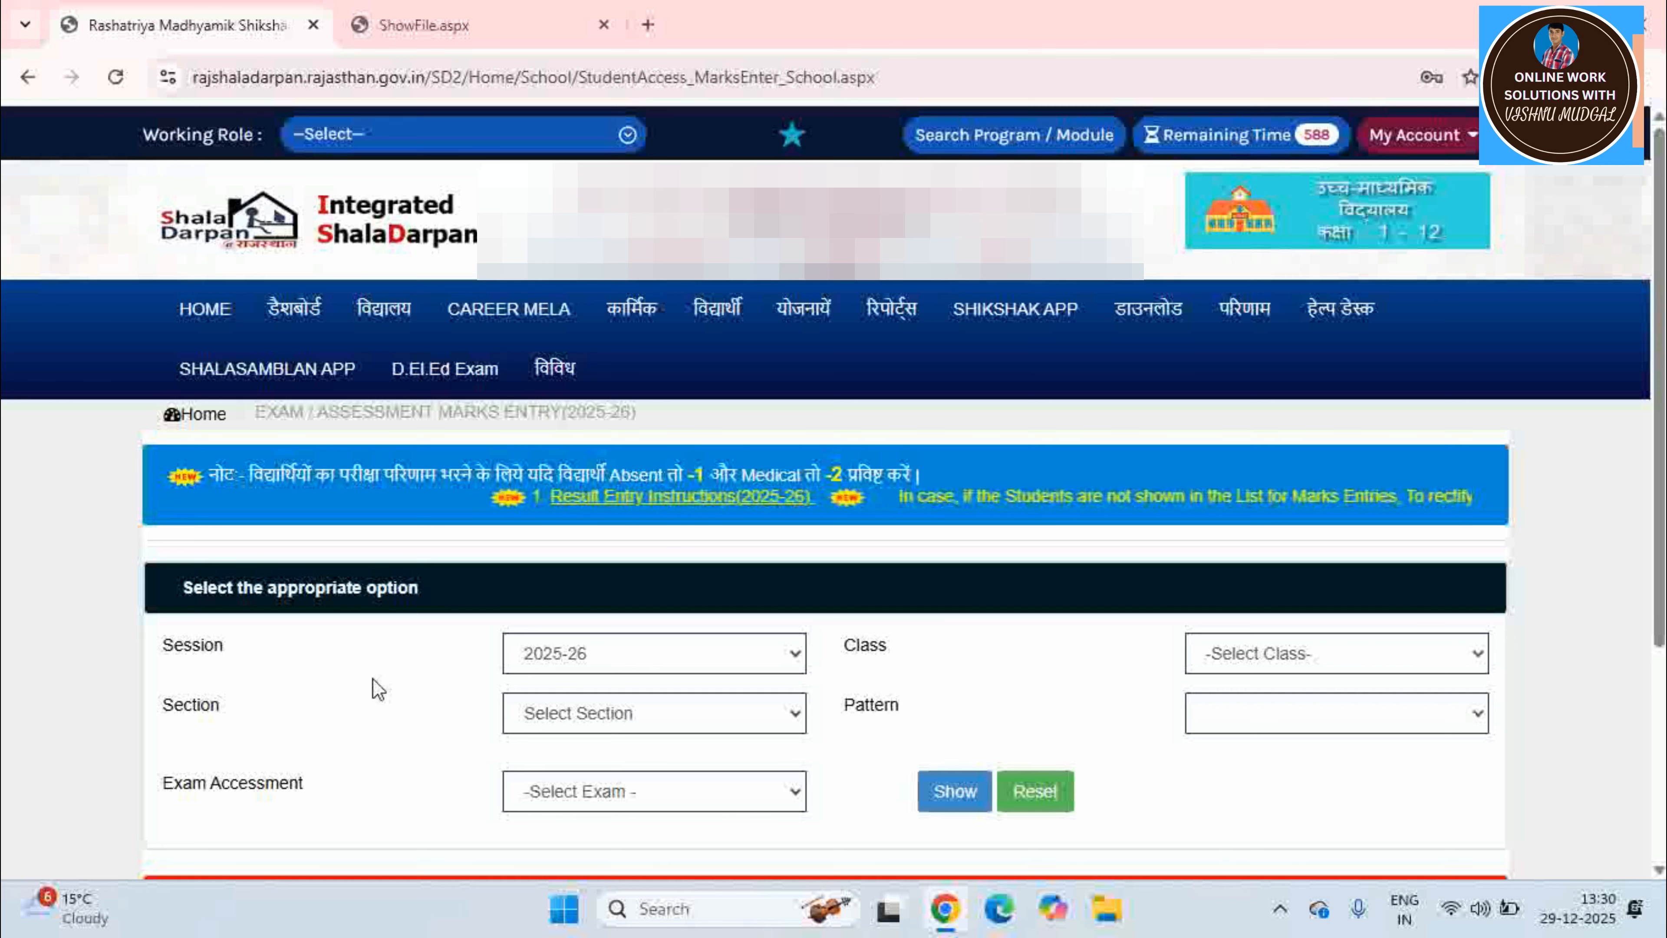
# - Load the marks entry list for class 6, section A, pattern Hindi and the First Term Exam
pyautogui.click(1227, 654)
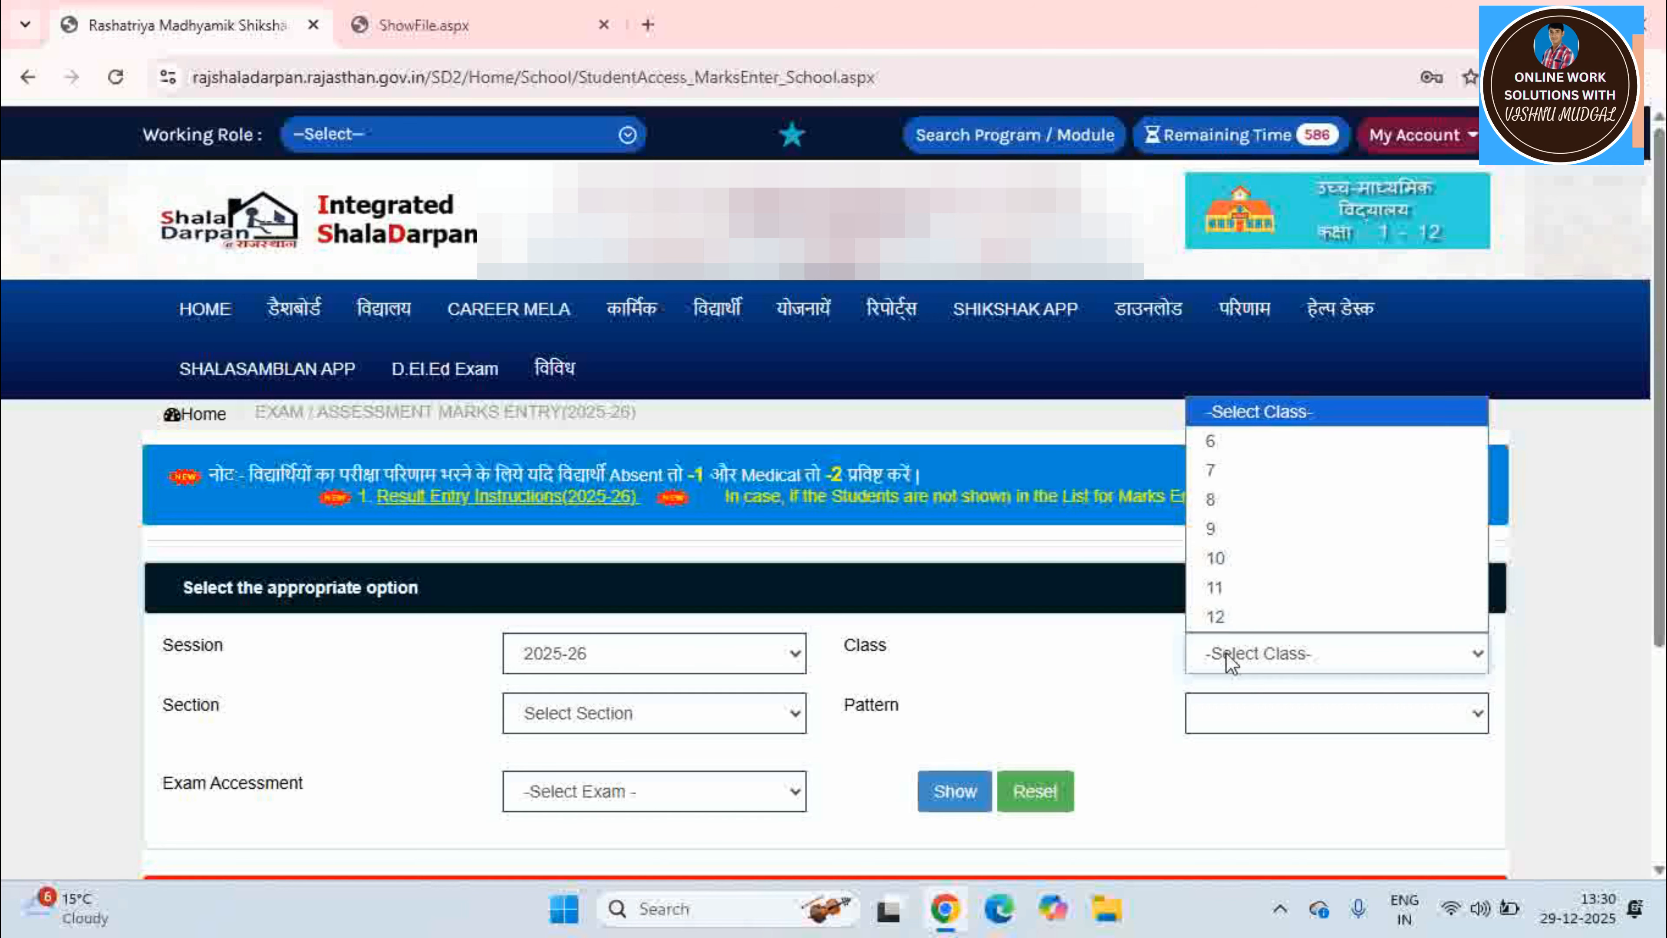
pyautogui.click(1229, 443)
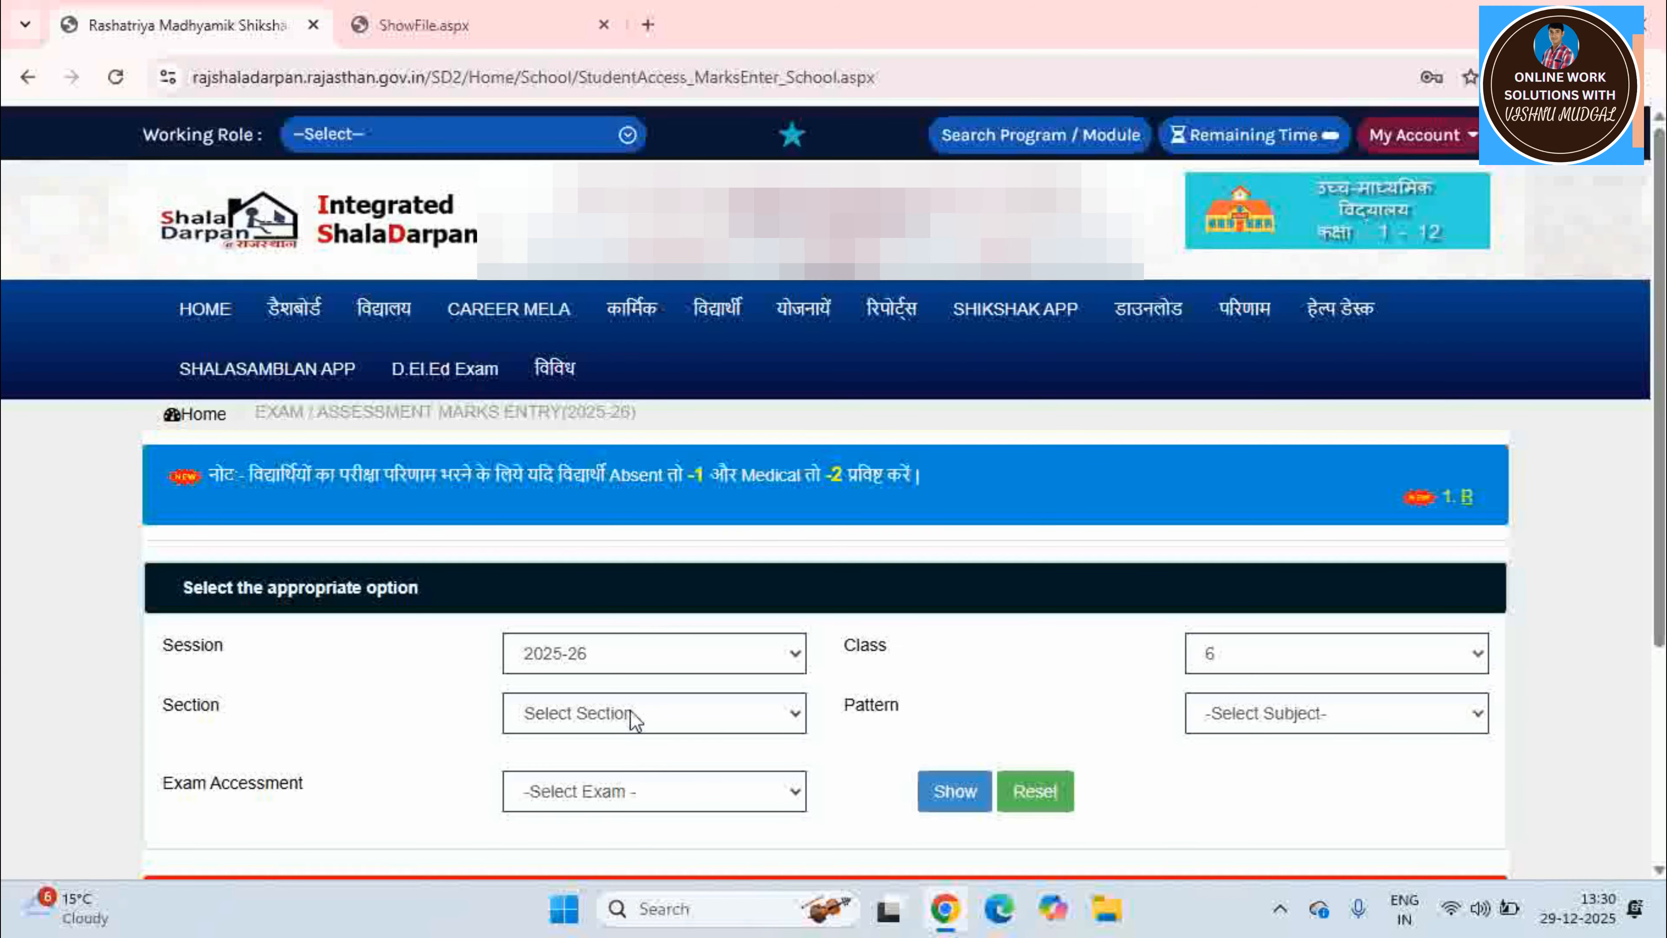
pyautogui.click(634, 718)
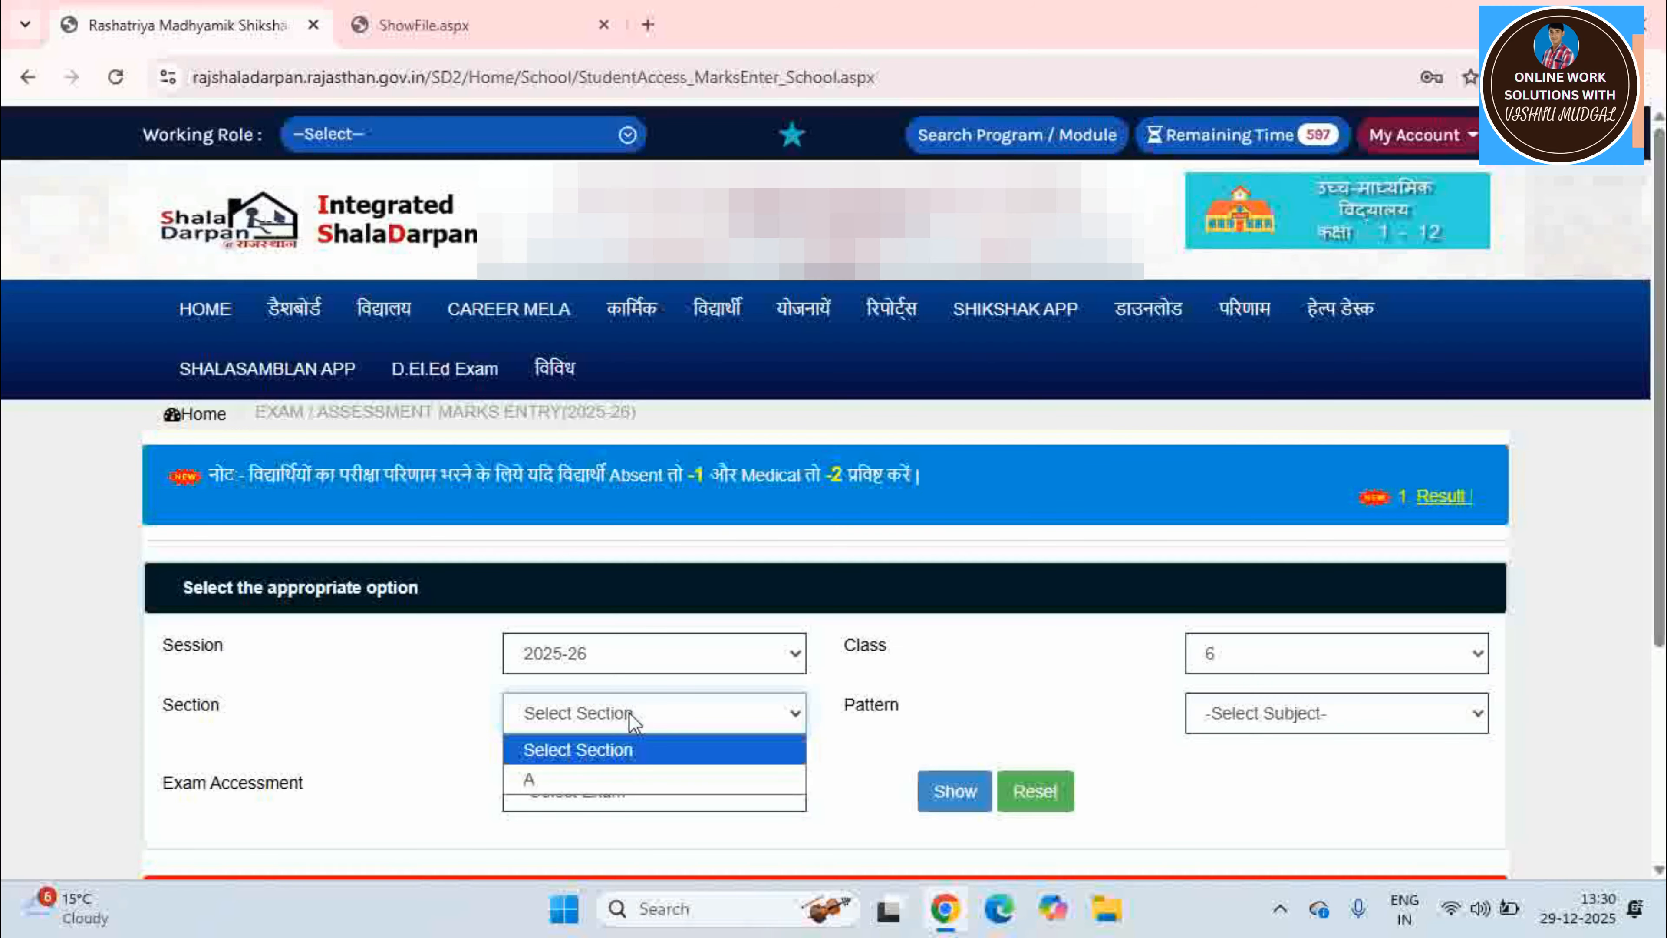
pyautogui.click(634, 775)
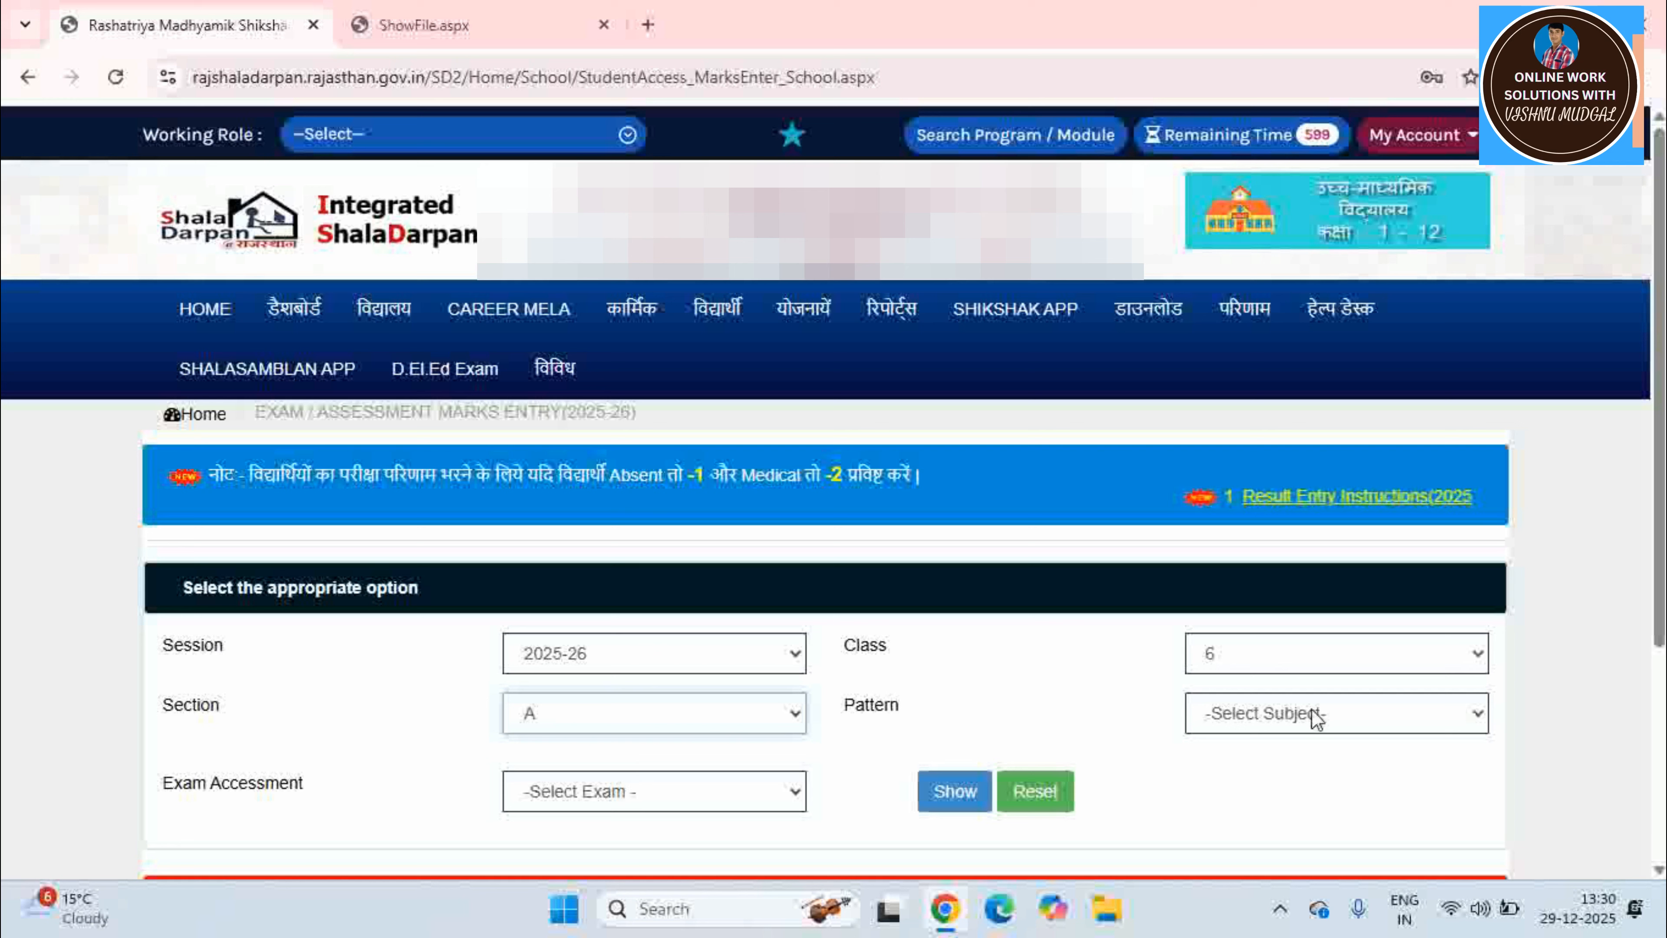
pyautogui.click(1267, 721)
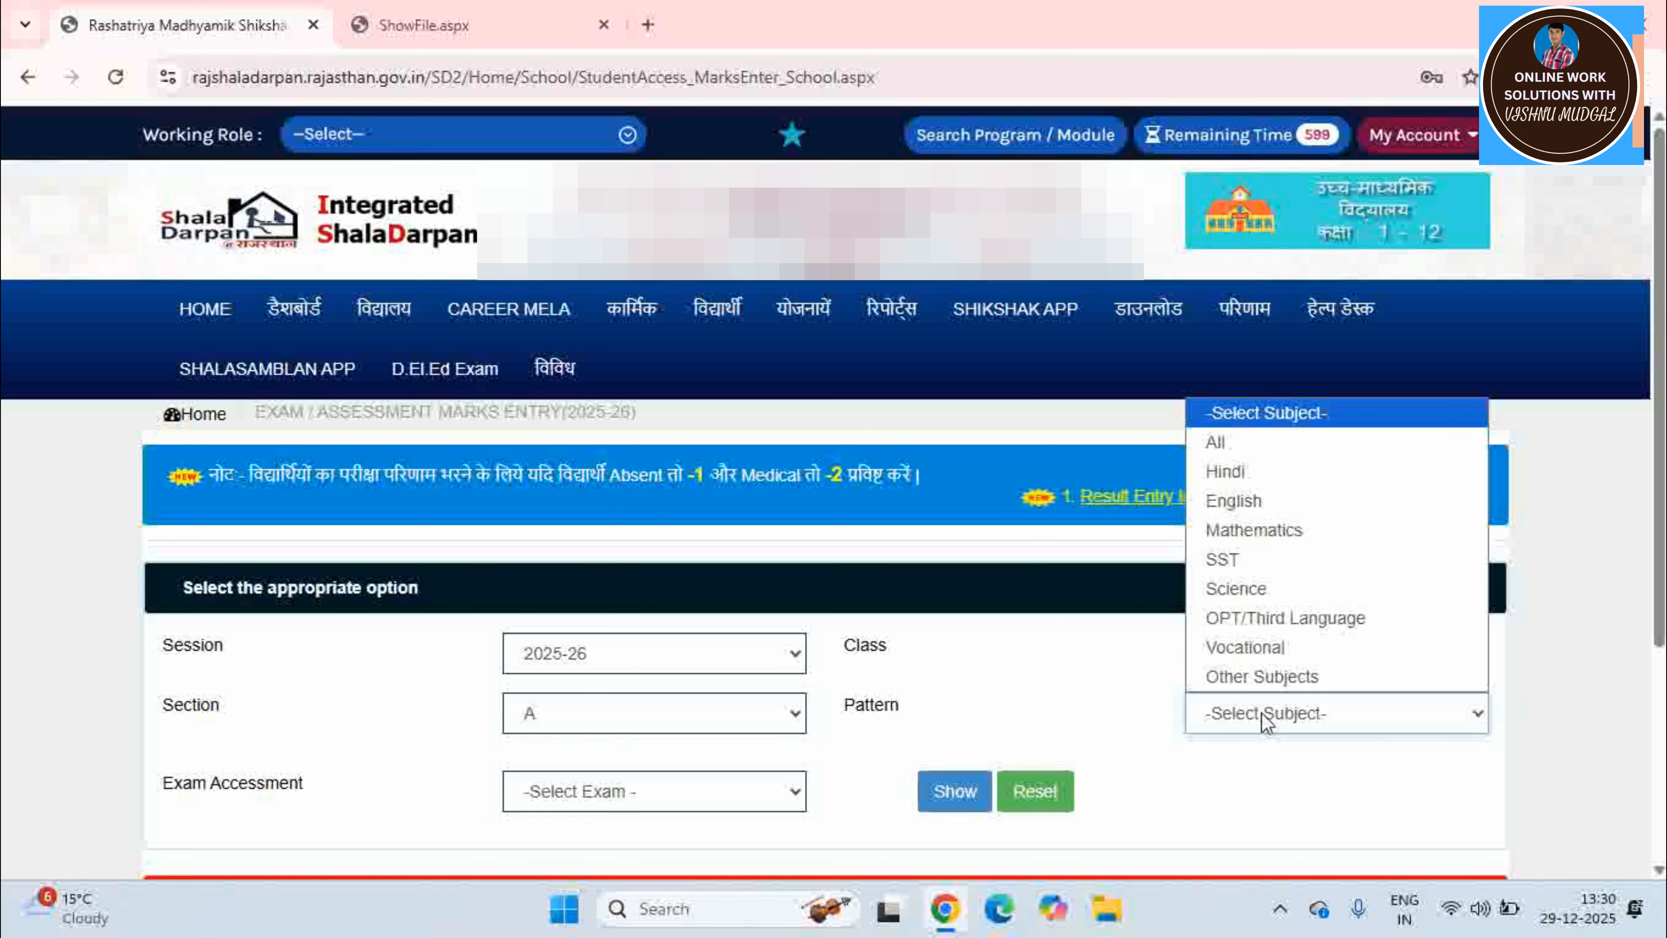
pyautogui.click(1237, 452)
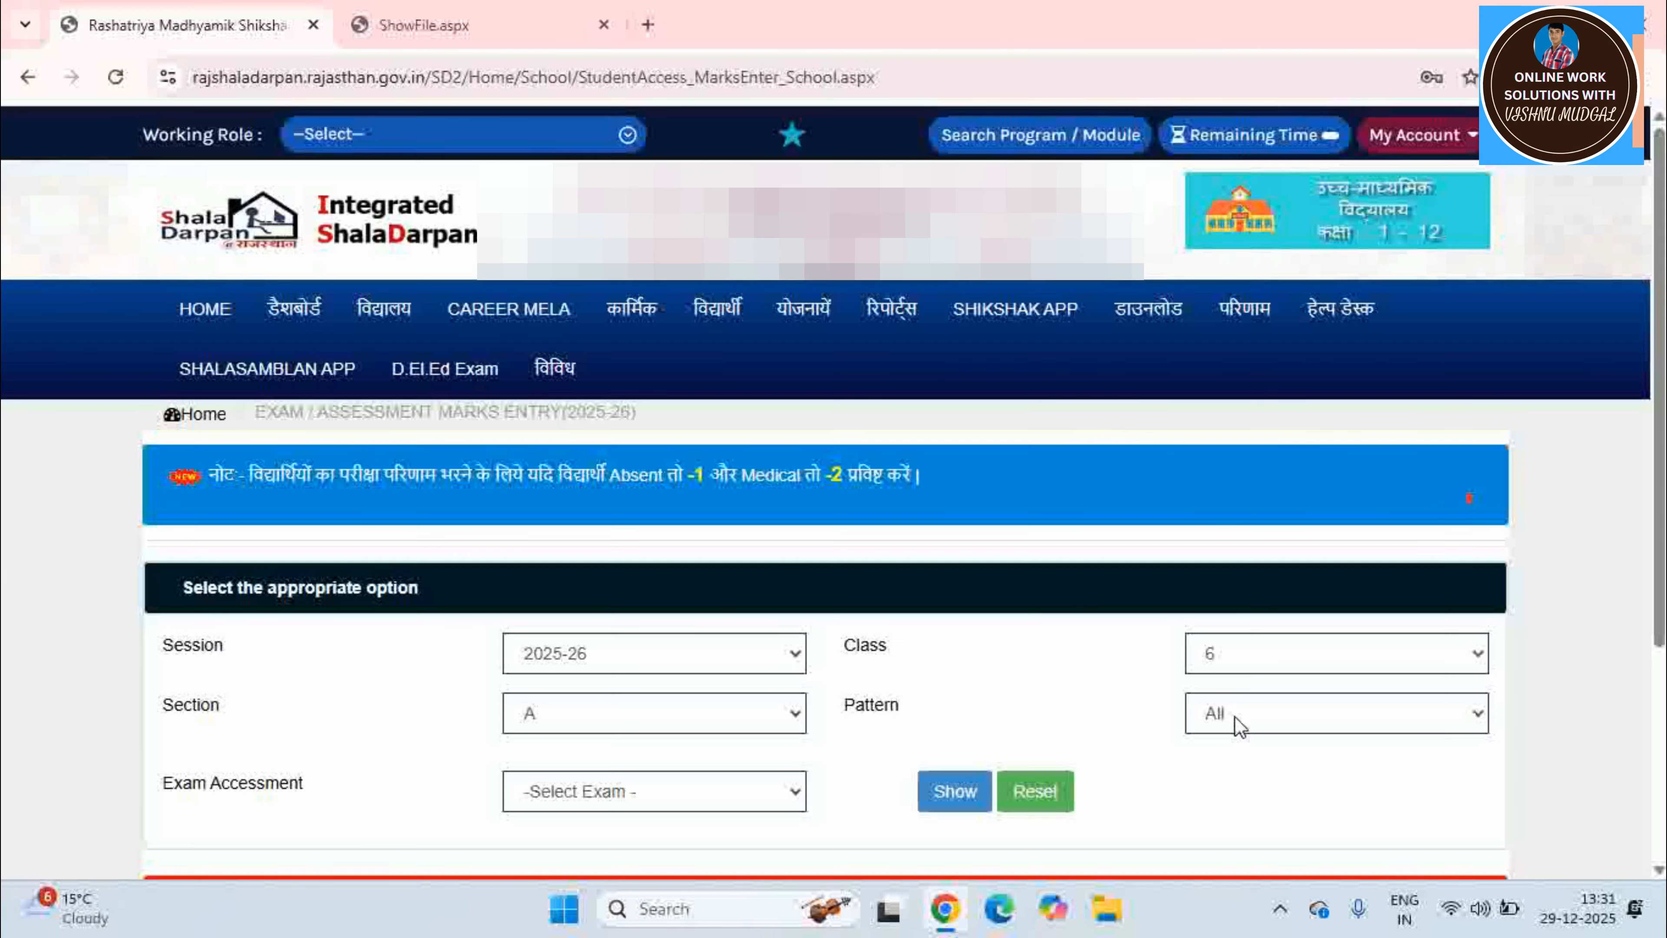
pyautogui.click(1239, 719)
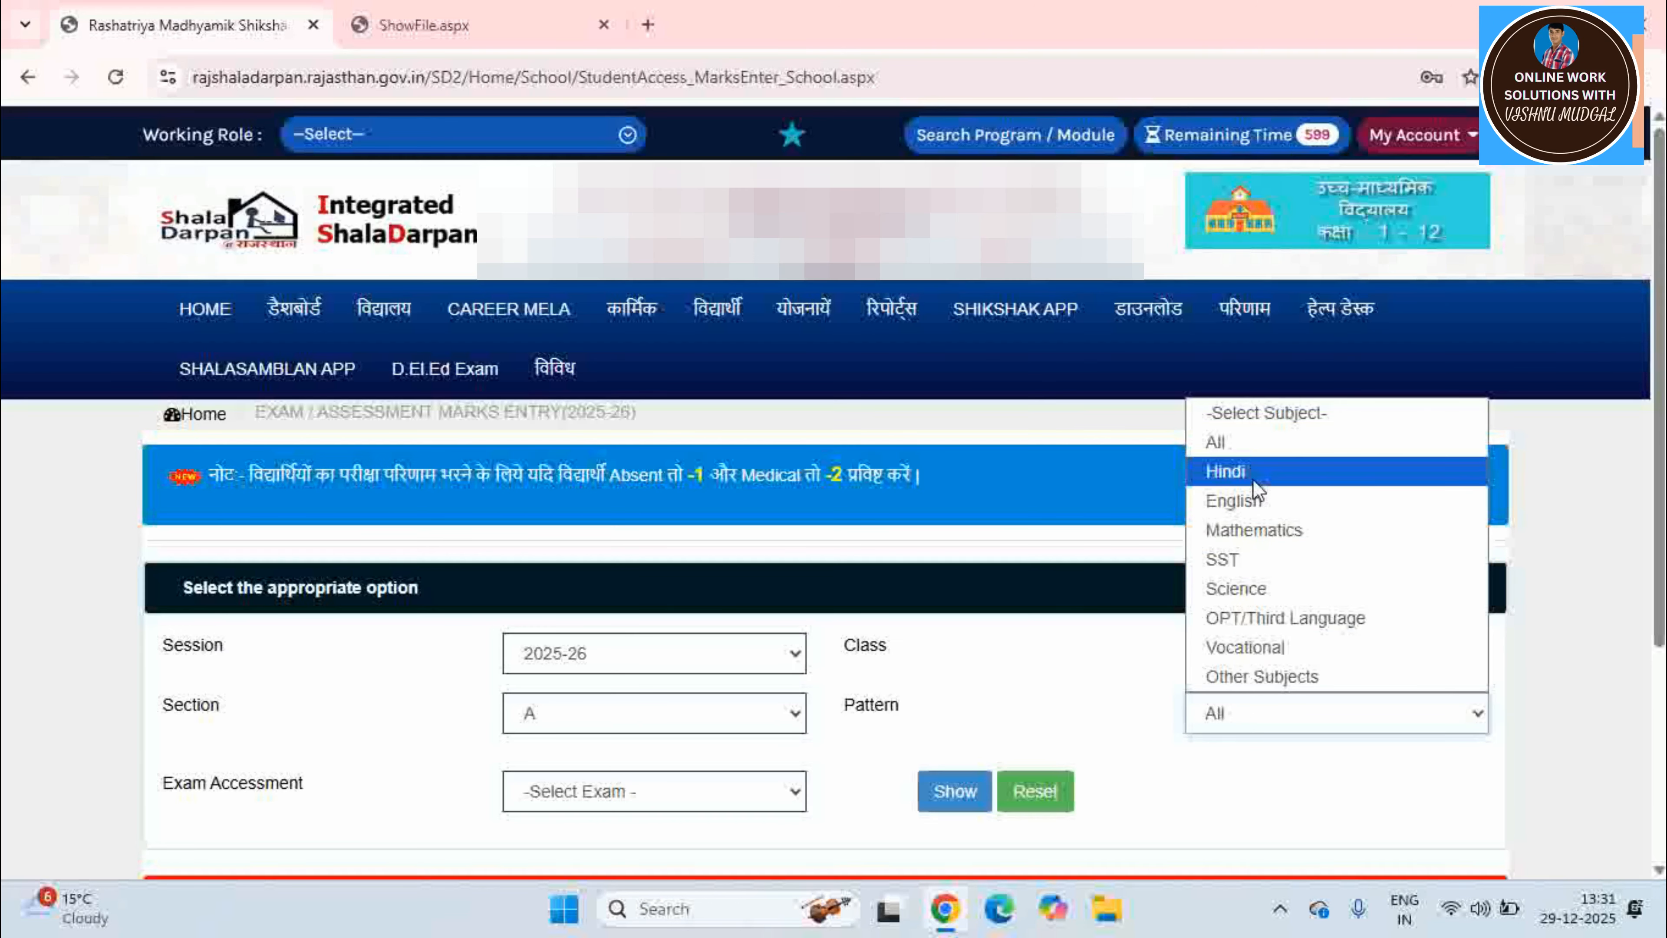
pyautogui.click(1234, 472)
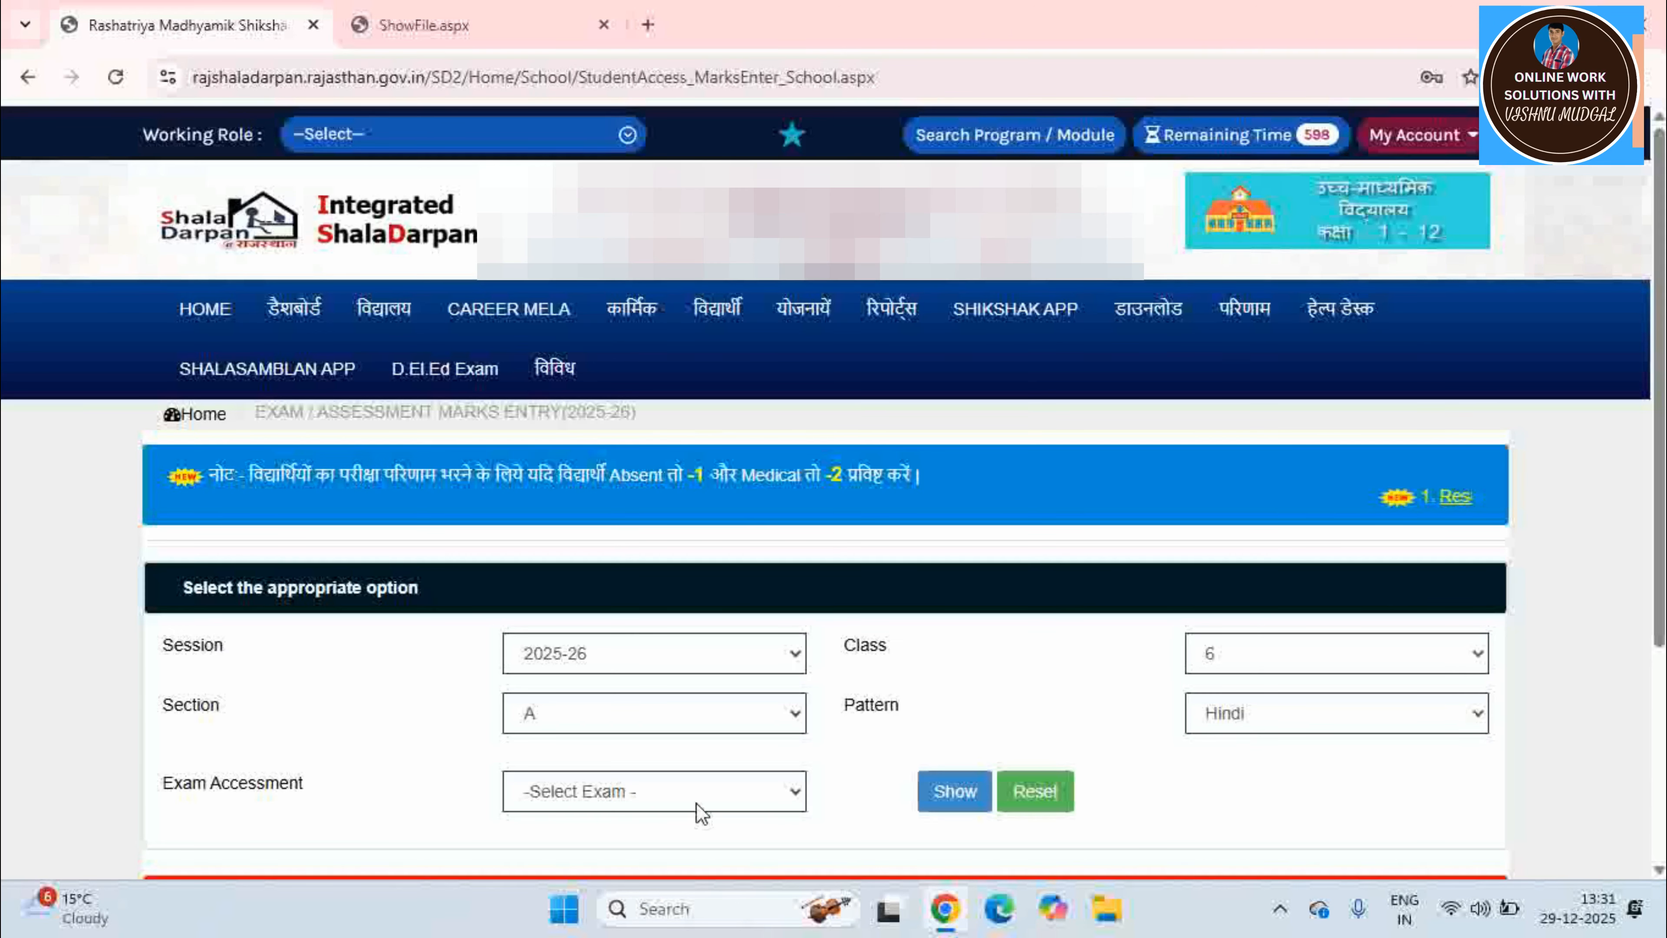
pyautogui.click(689, 792)
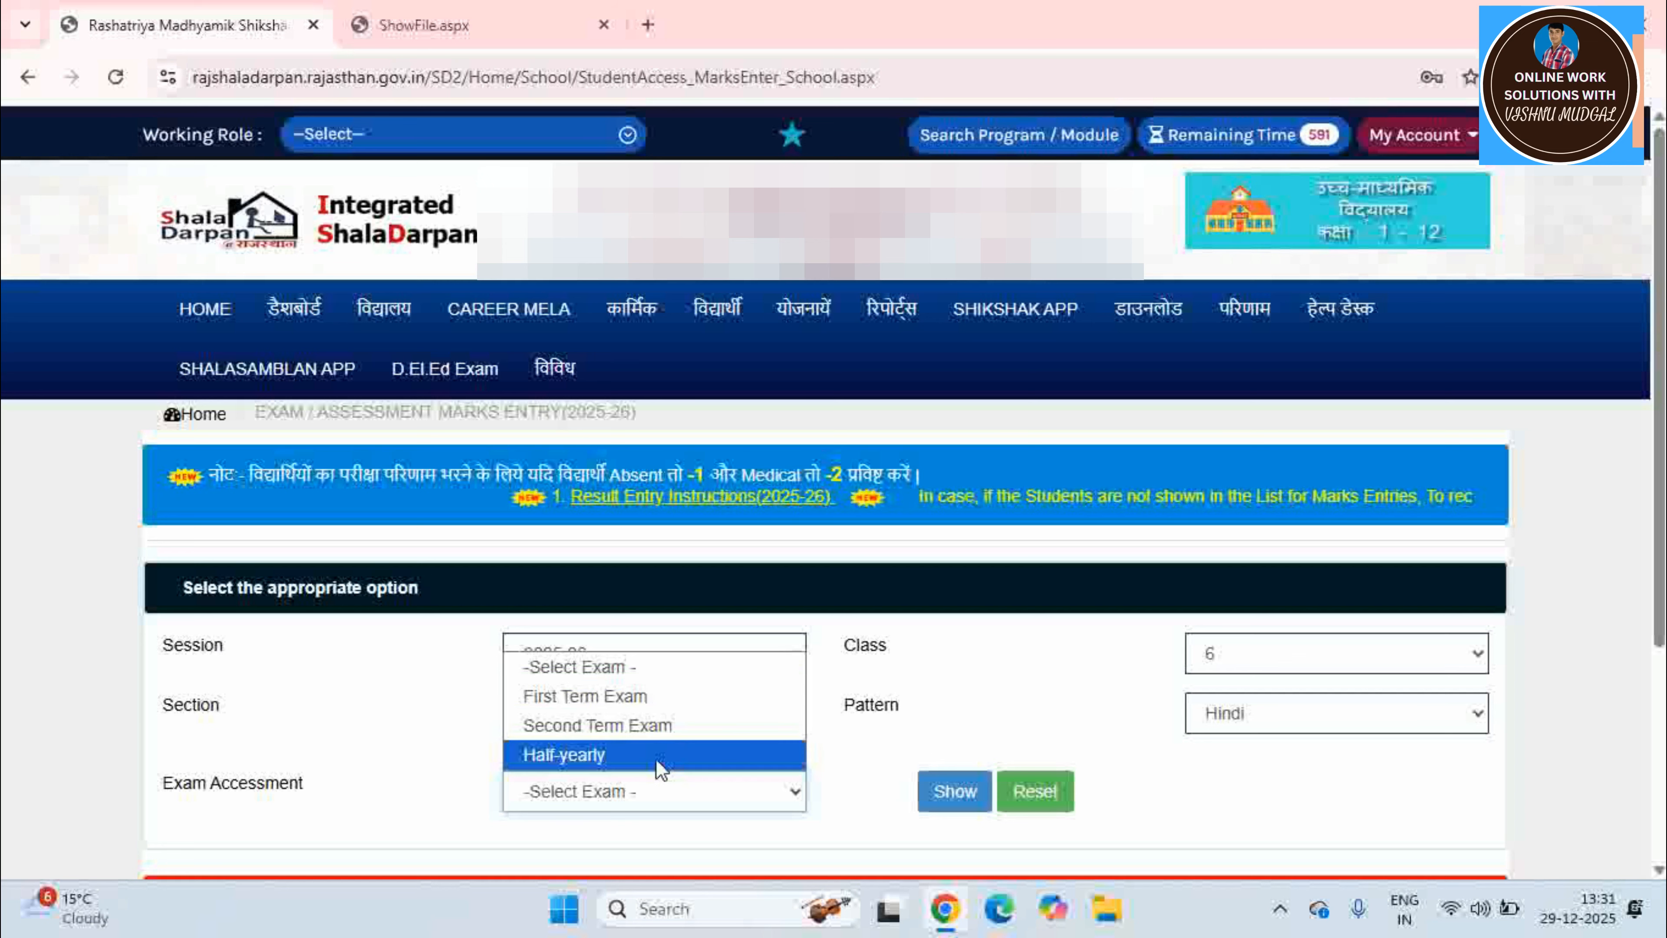
pyautogui.click(663, 696)
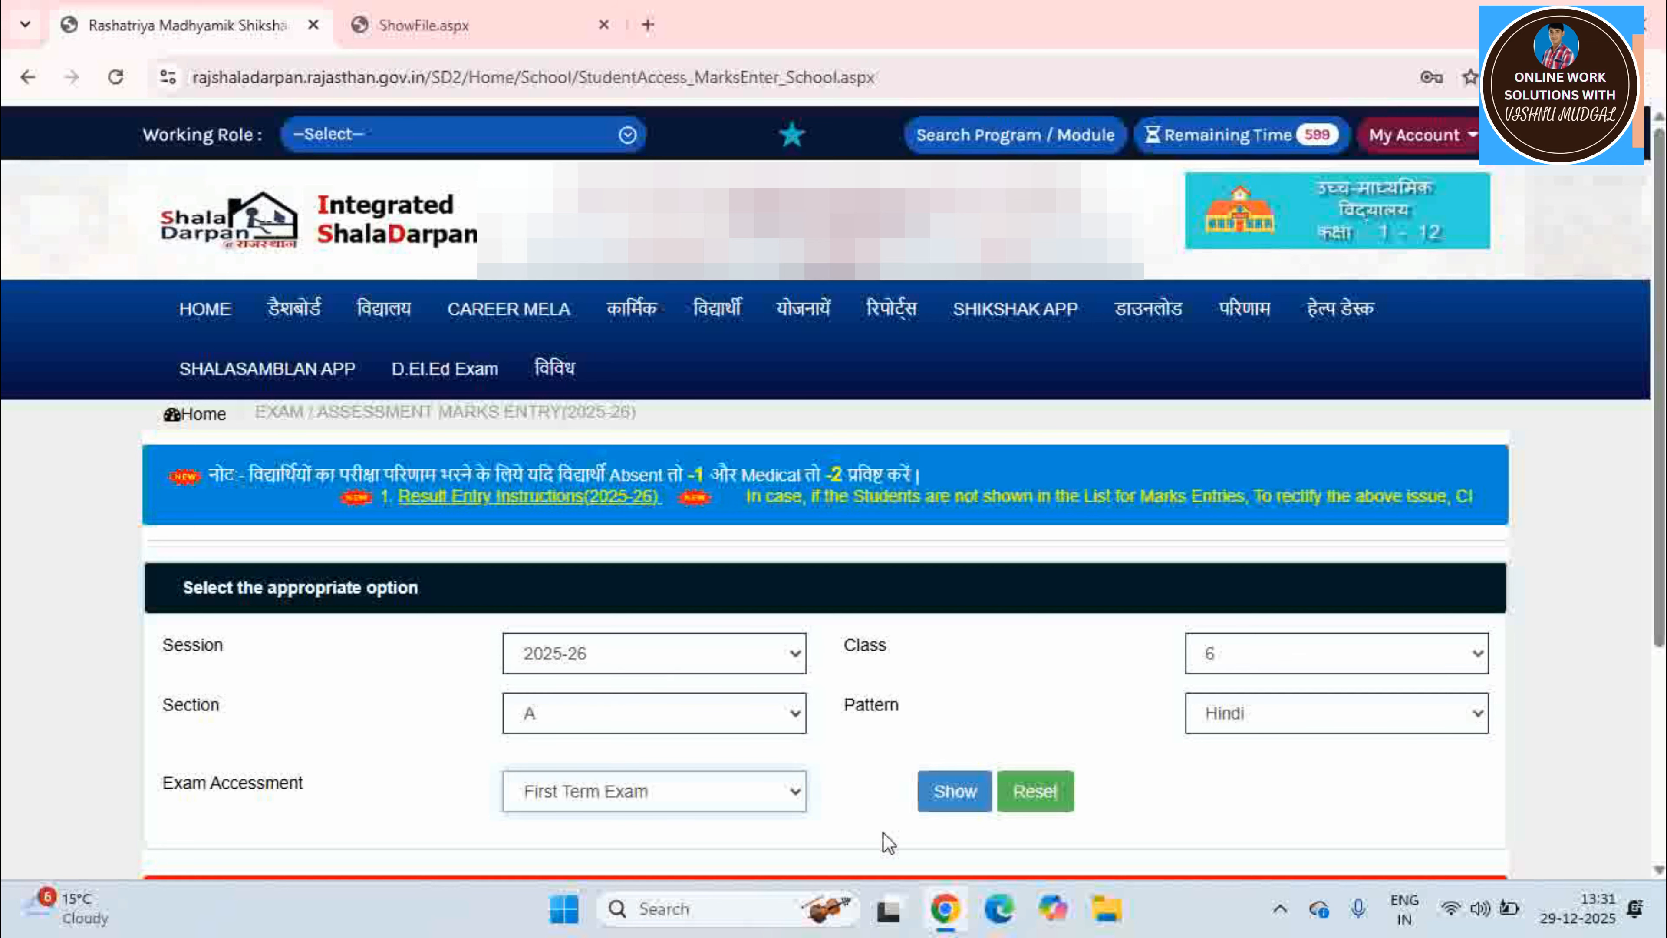
pyautogui.click(953, 802)
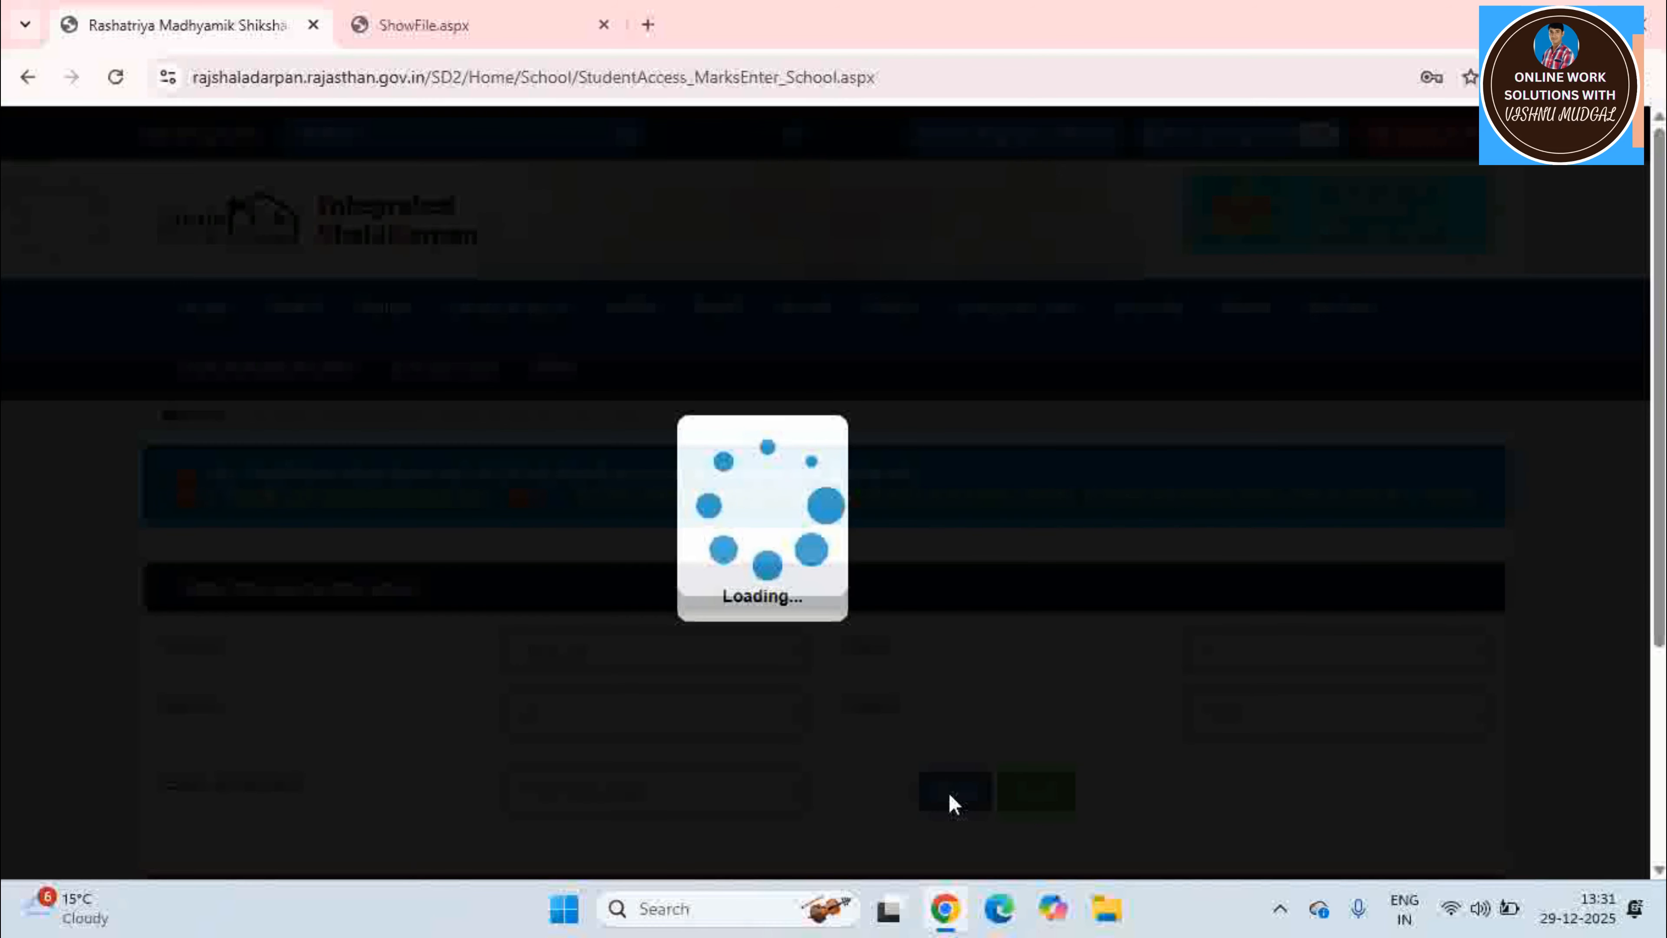
# - Enter 10 as the H_Mcq/Wr.Marks for the students in rows 1 and 2 of the marks list
pyautogui.scroll(-3, 1019, 748)
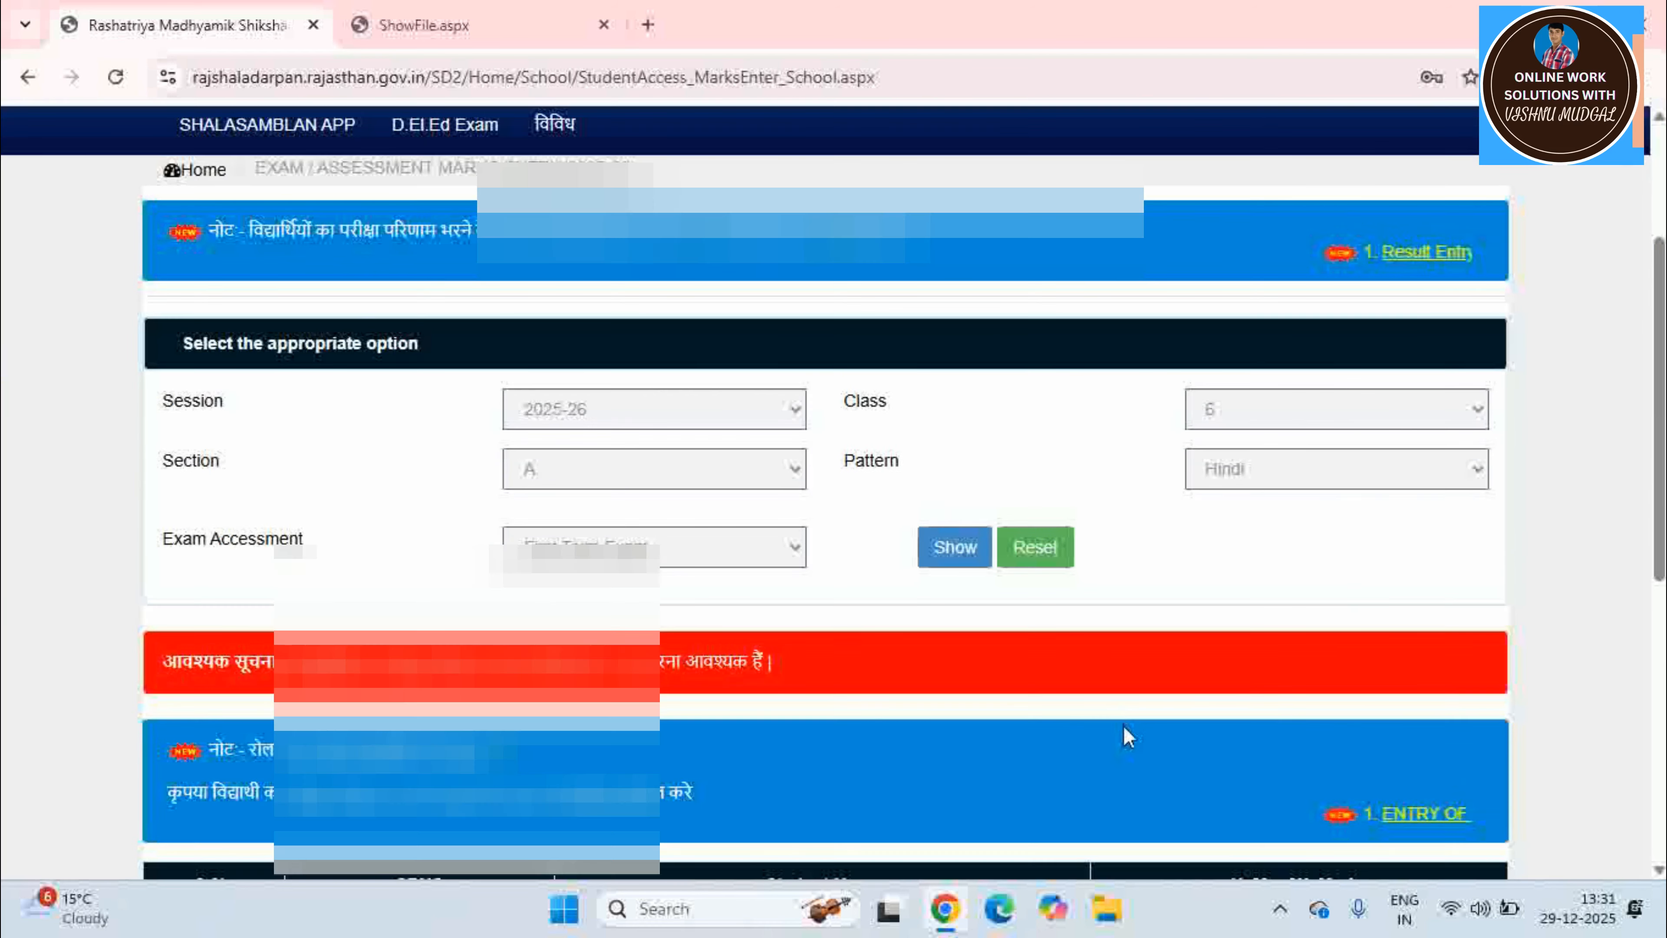
pyautogui.scroll(-5, 1122, 722)
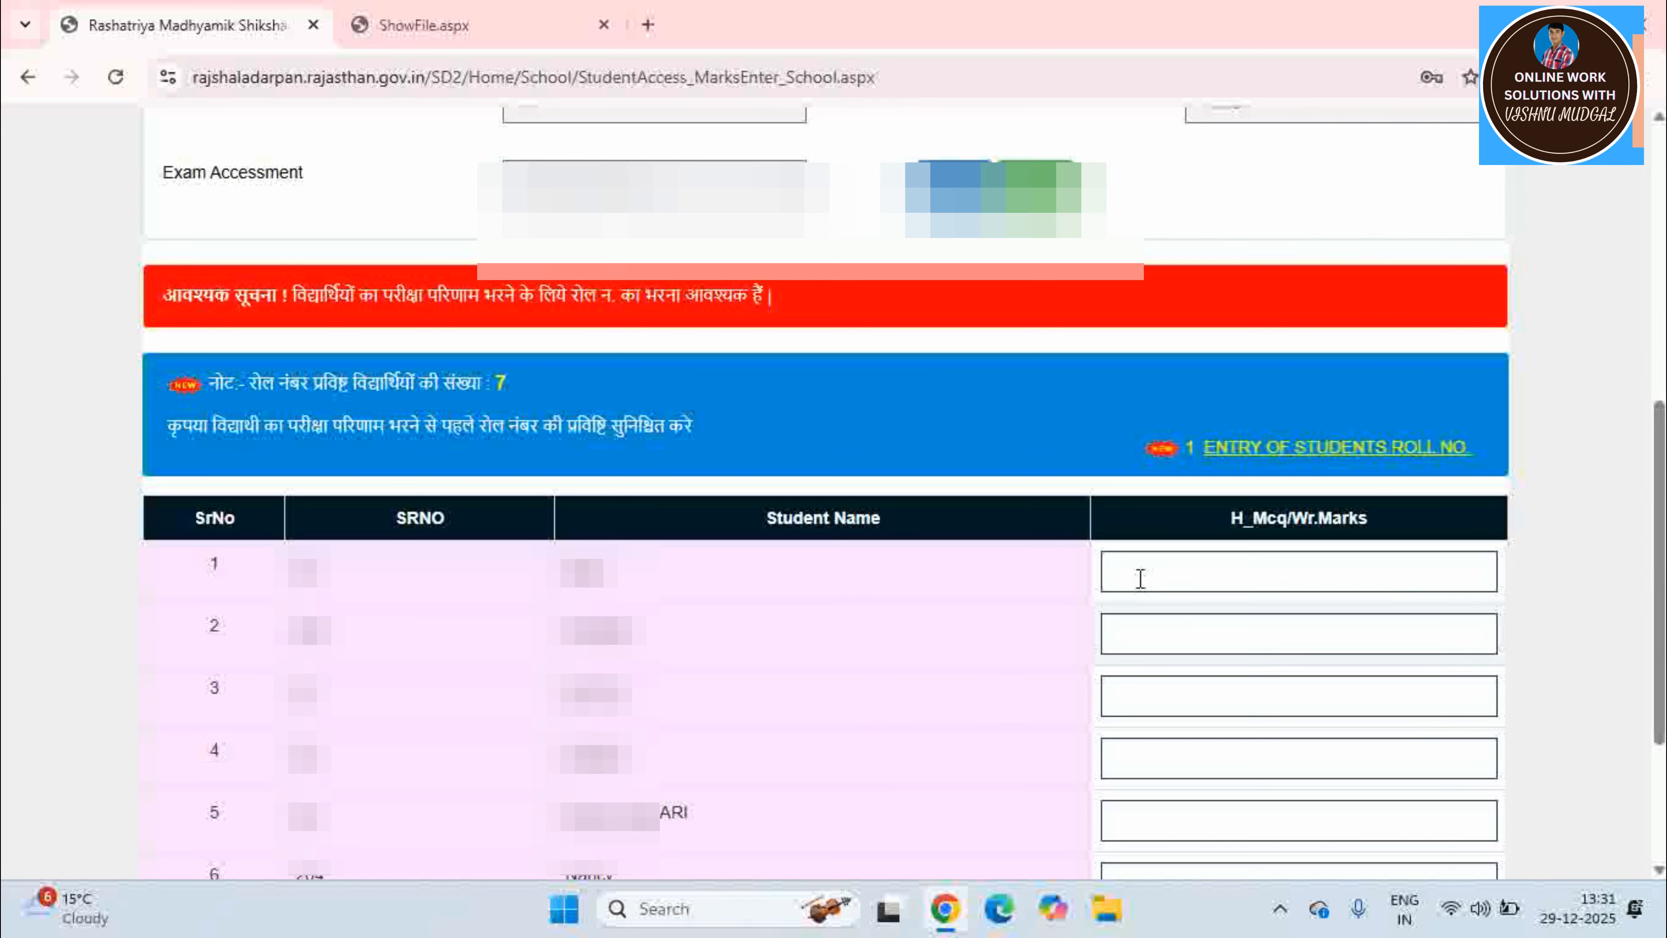
pyautogui.click(1202, 567)
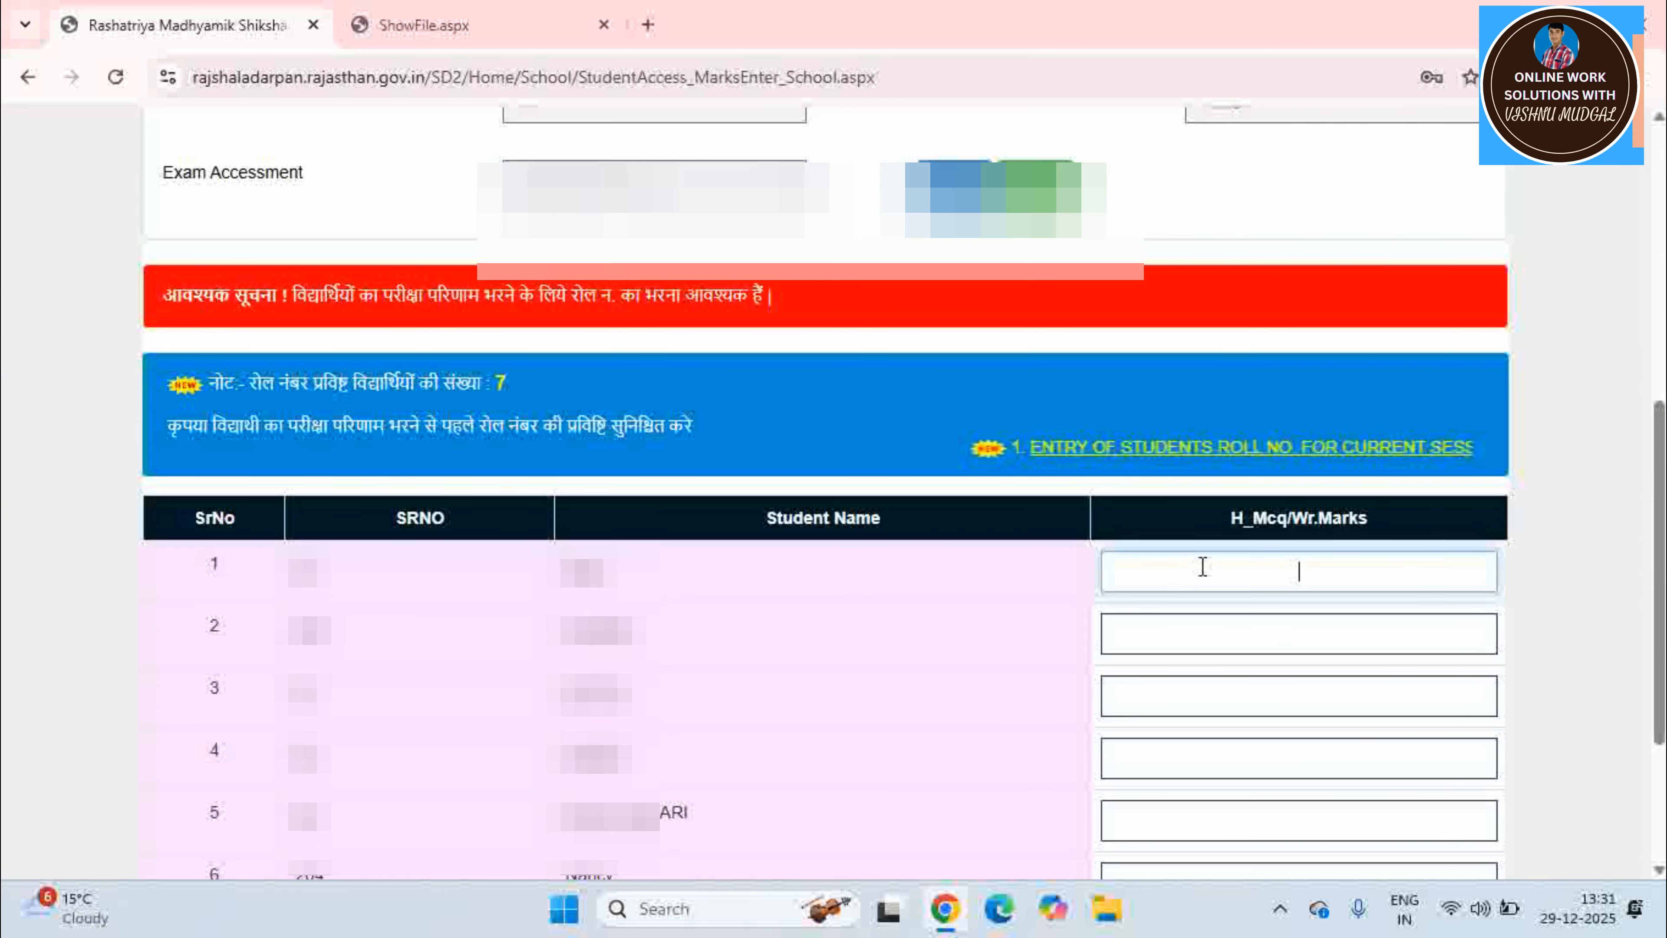
pyautogui.write('10')
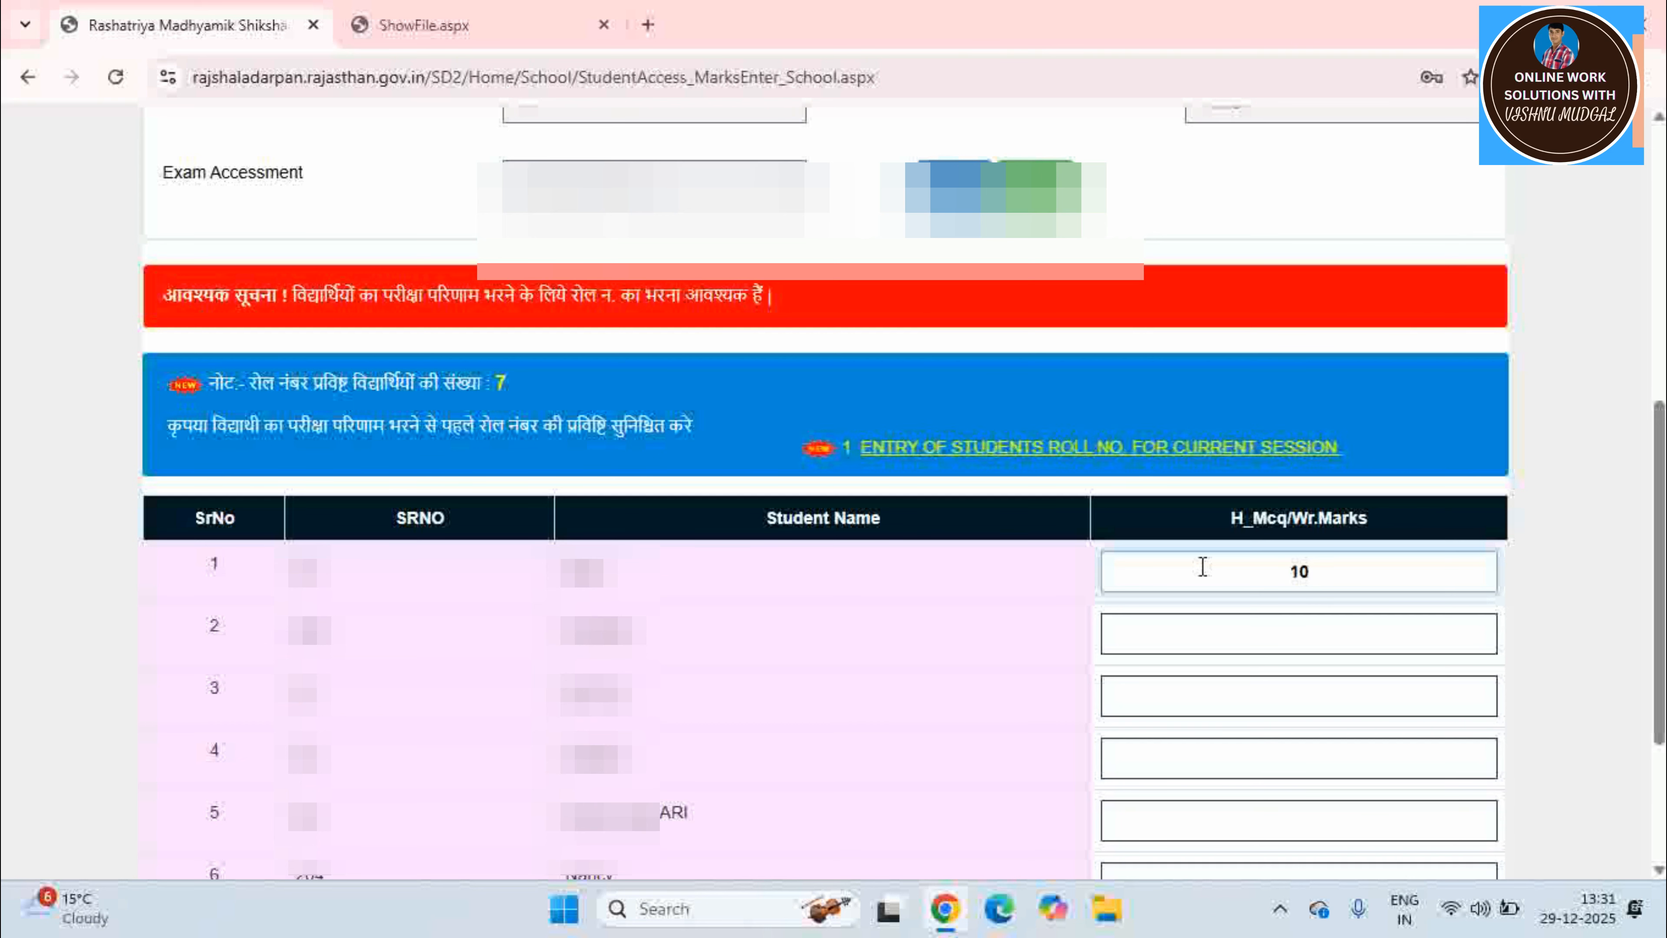
pyautogui.press('Tab')
pyautogui.write('10')
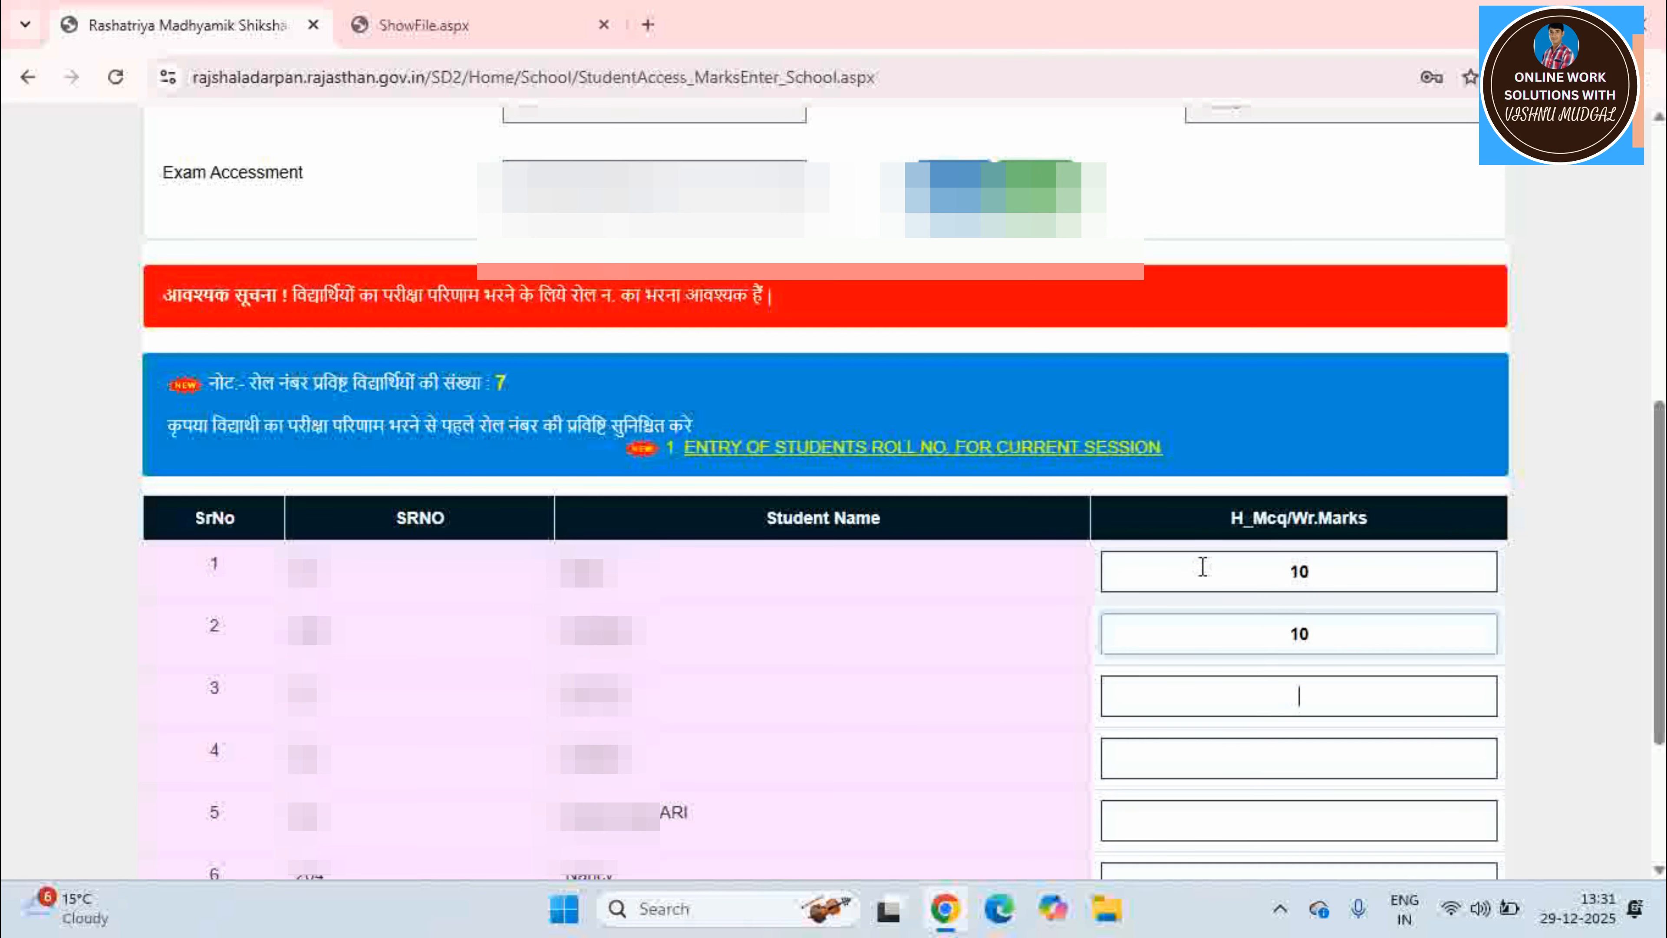
# - Enter 55 as the H_Mcq/Wr.Marks for the student in row 3 and replace it with 10
pyautogui.press('Tab')
pyautogui.write('55')
pyautogui.press('Tab')
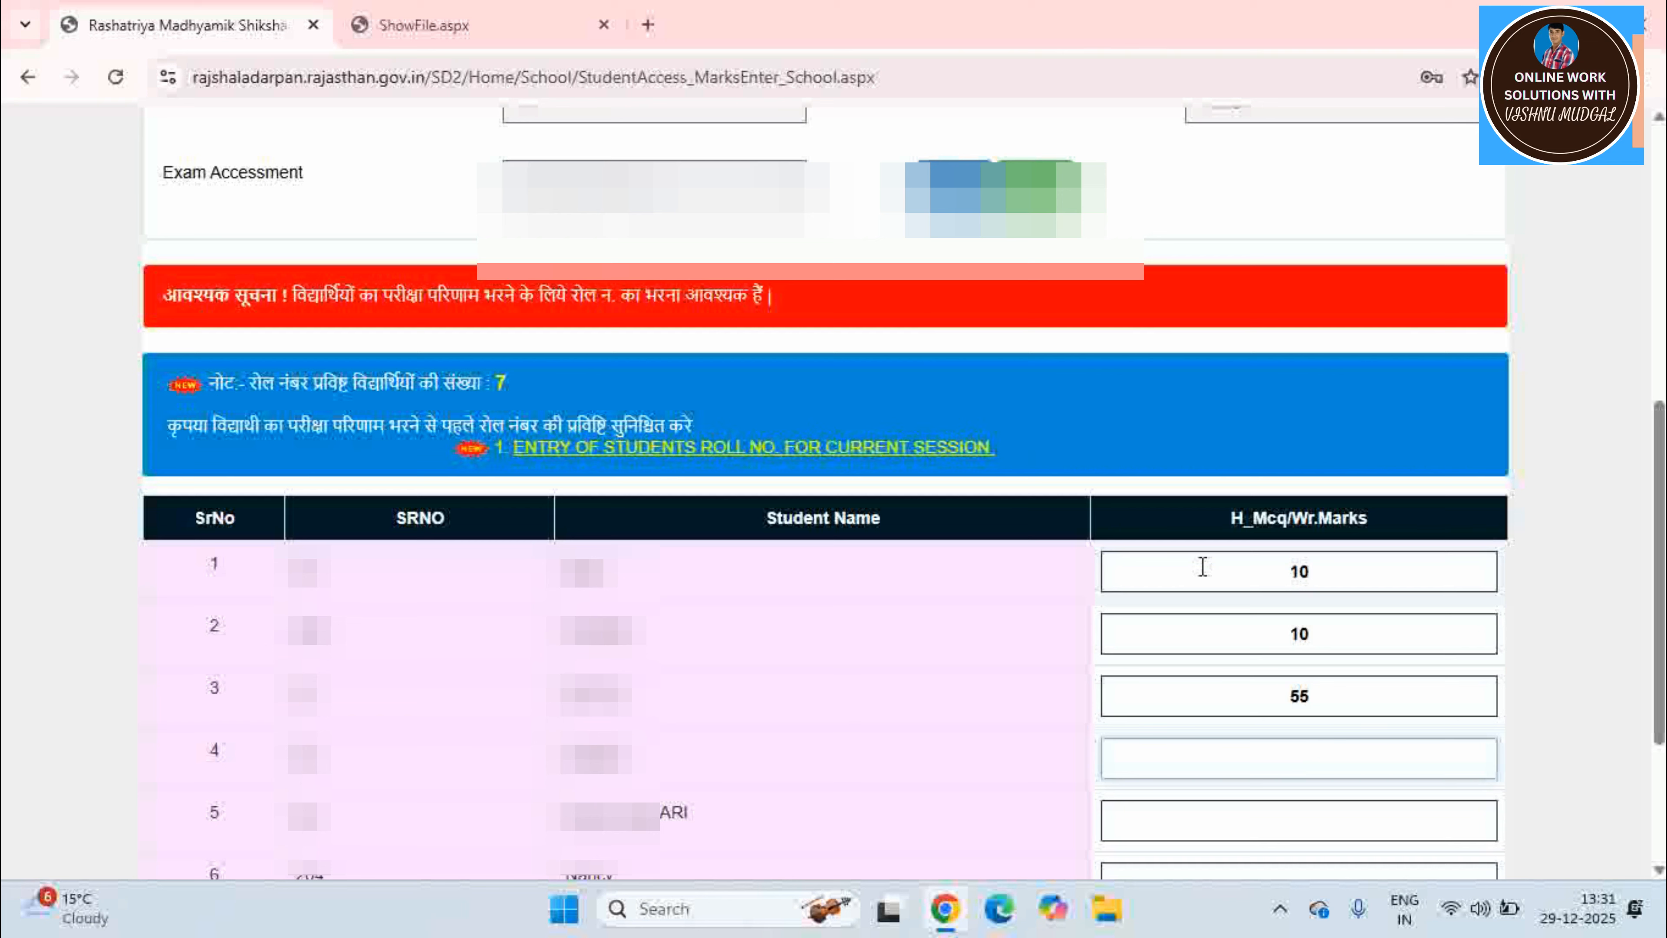
pyautogui.hotkey('shift', 'Tab')
pyautogui.write('10')
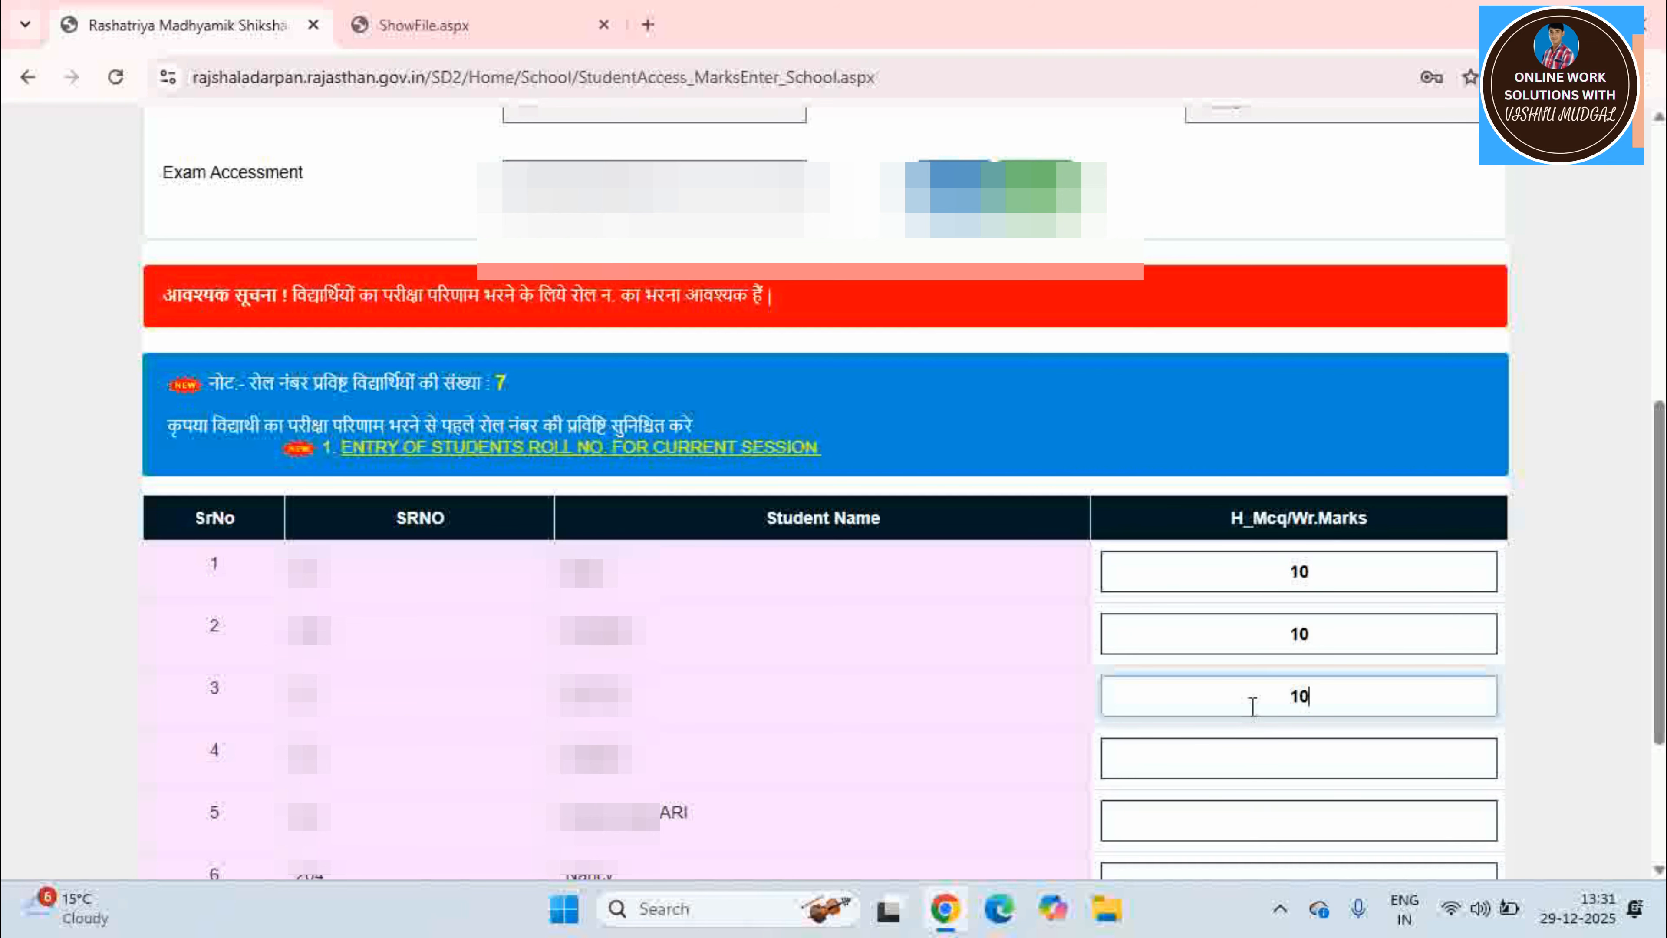
pyautogui.press('Tab')
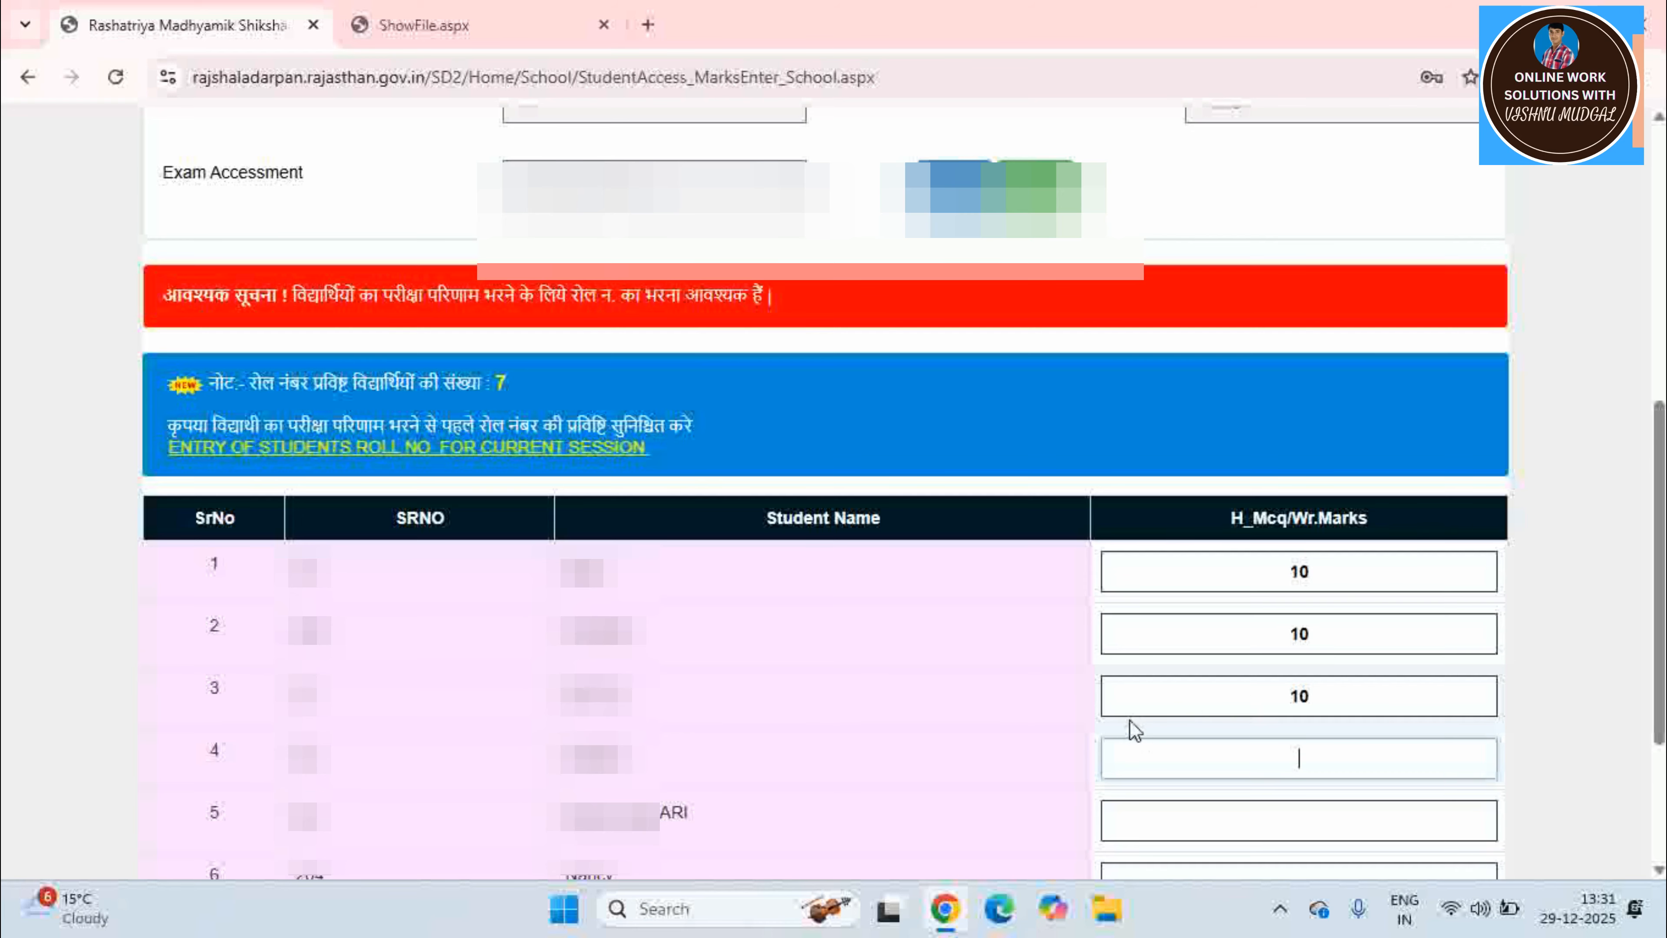
# - Save all entered marks and close the message
pyautogui.scroll(-5, 1129, 720)
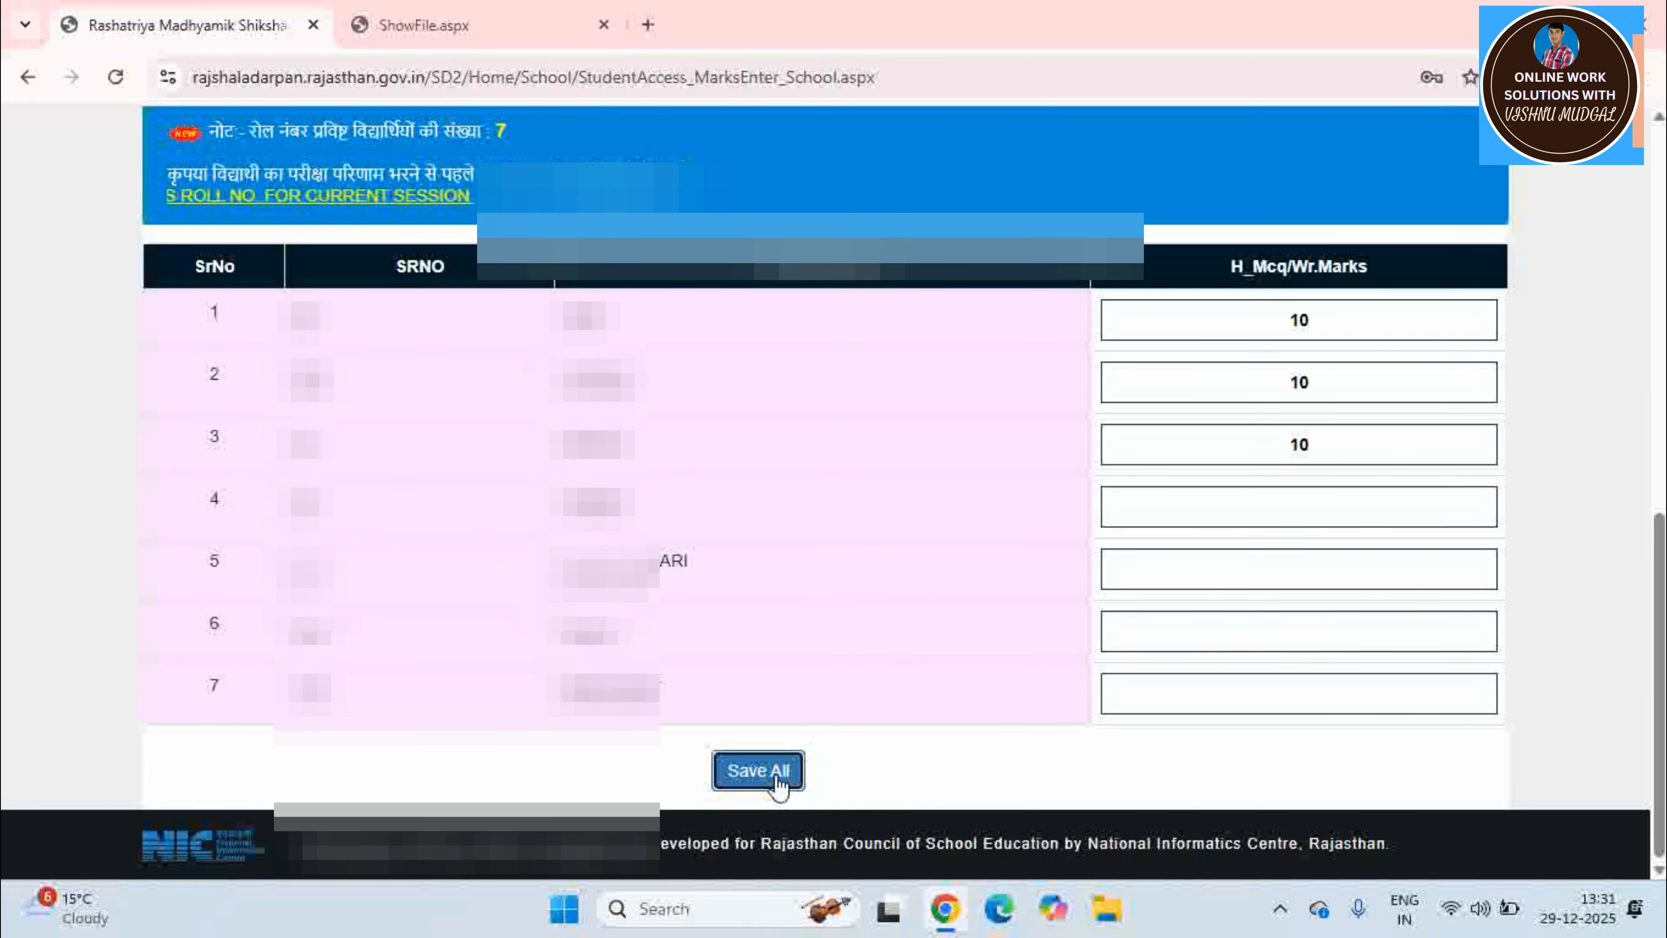
pyautogui.click(762, 771)
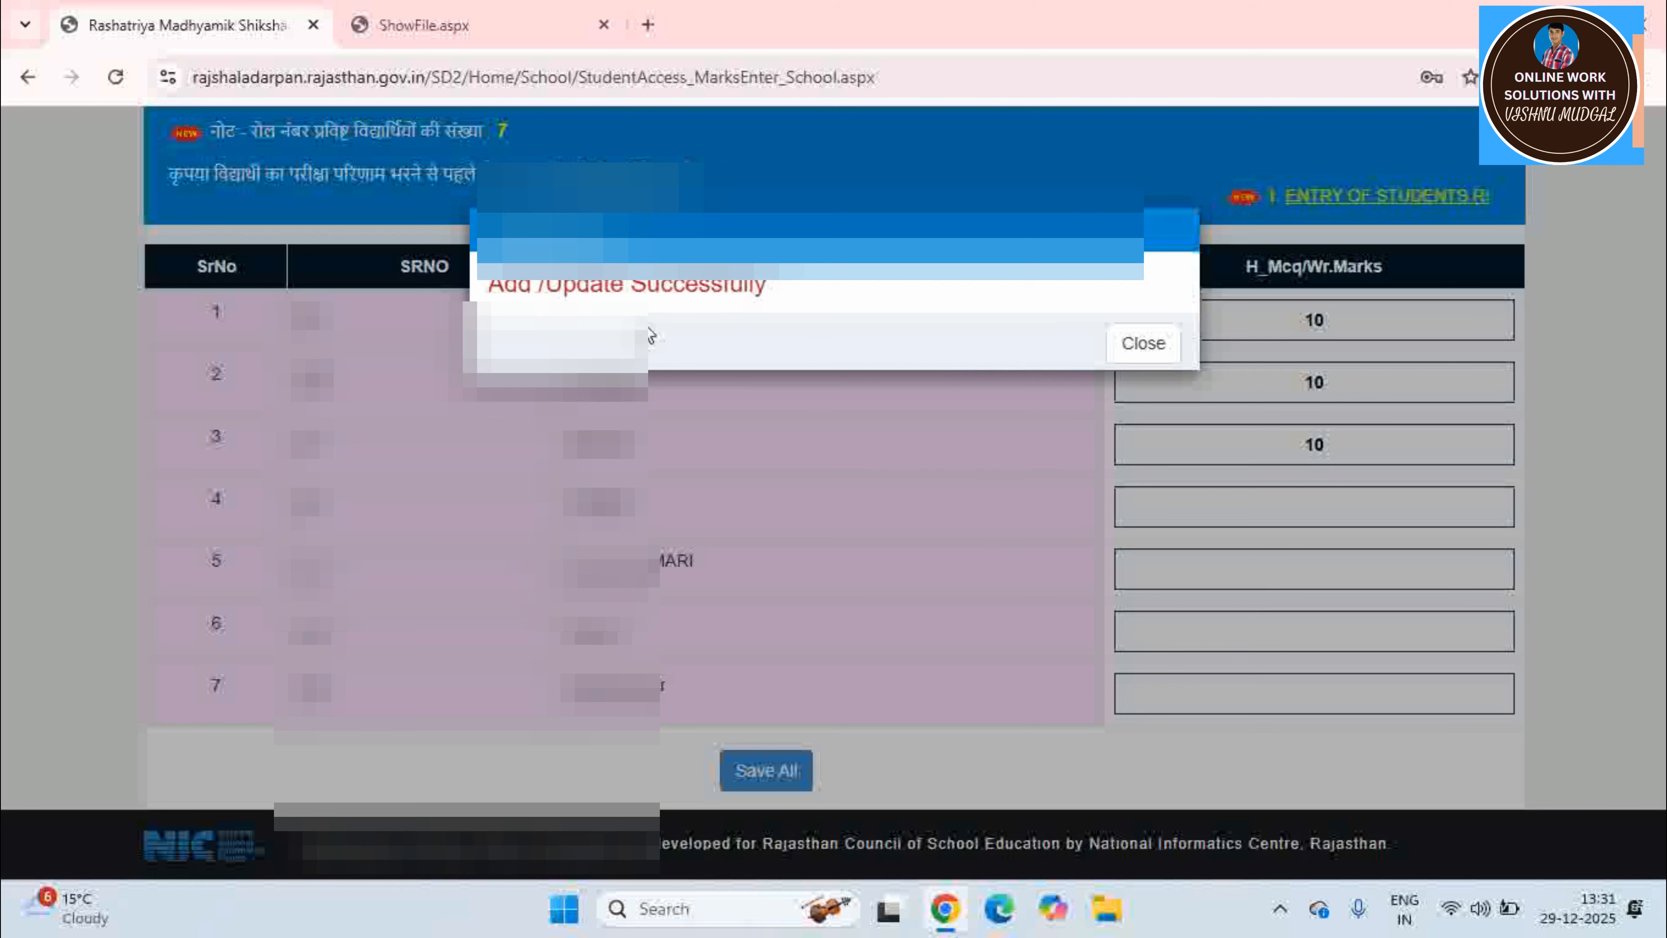
pyautogui.click(1055, 374)
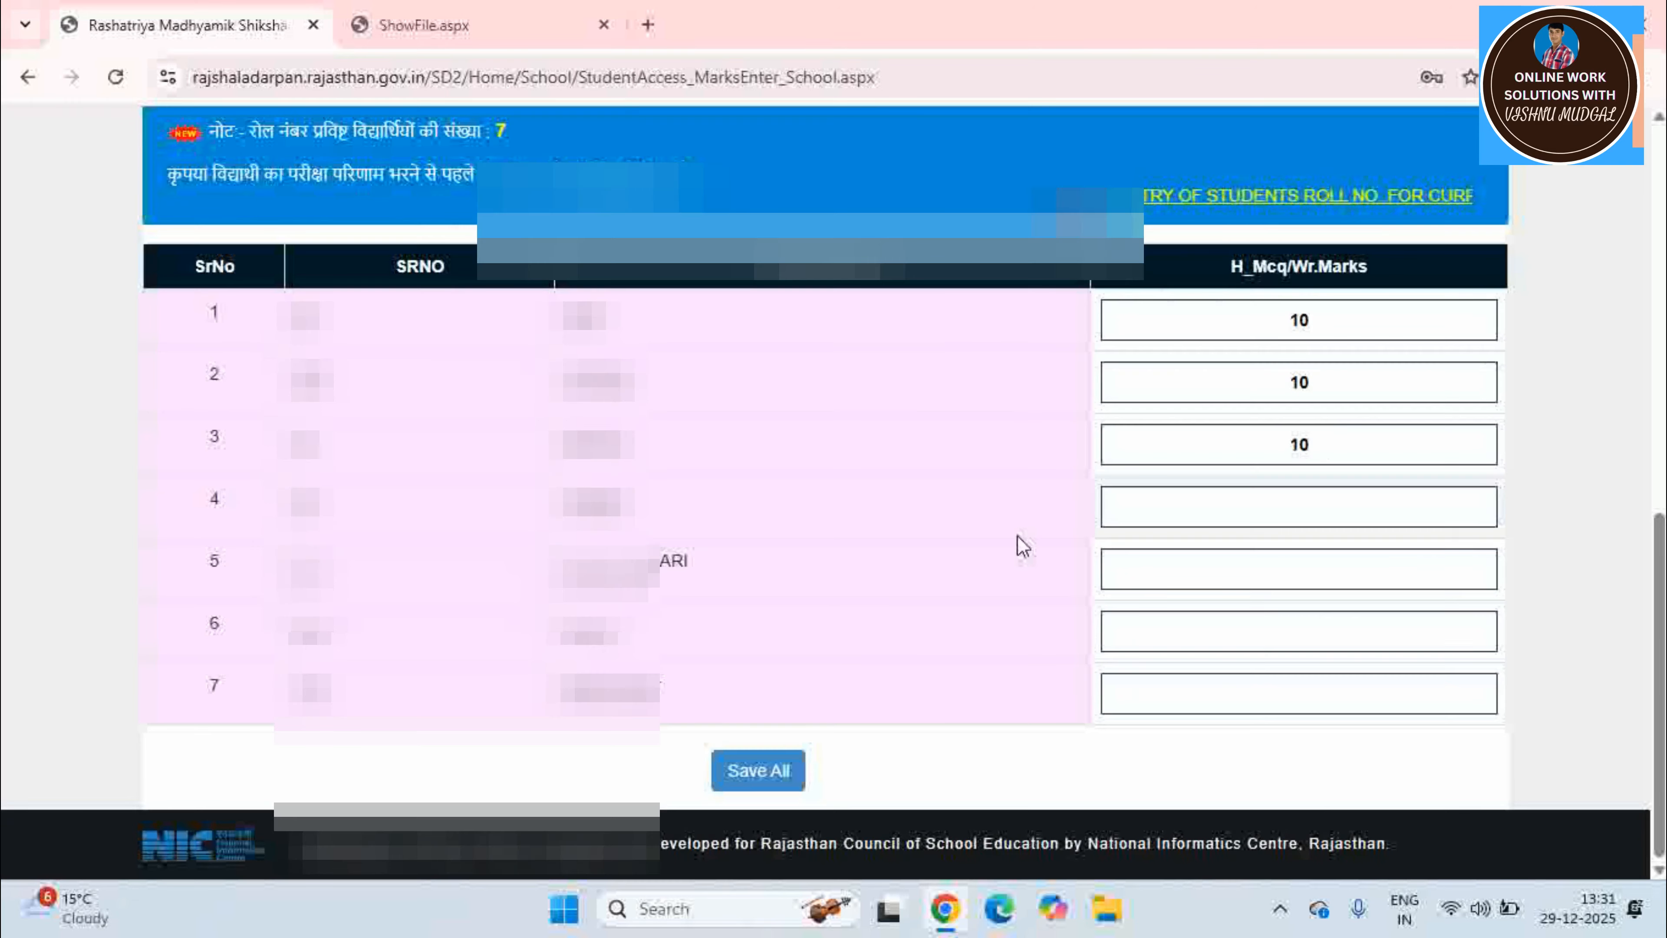
# - Examine the class 6, 7, 9 and 11 examination marks distribution tables for session 2025-26 in the ShowFile.aspx document
pyautogui.scroll(8, 1016, 547)
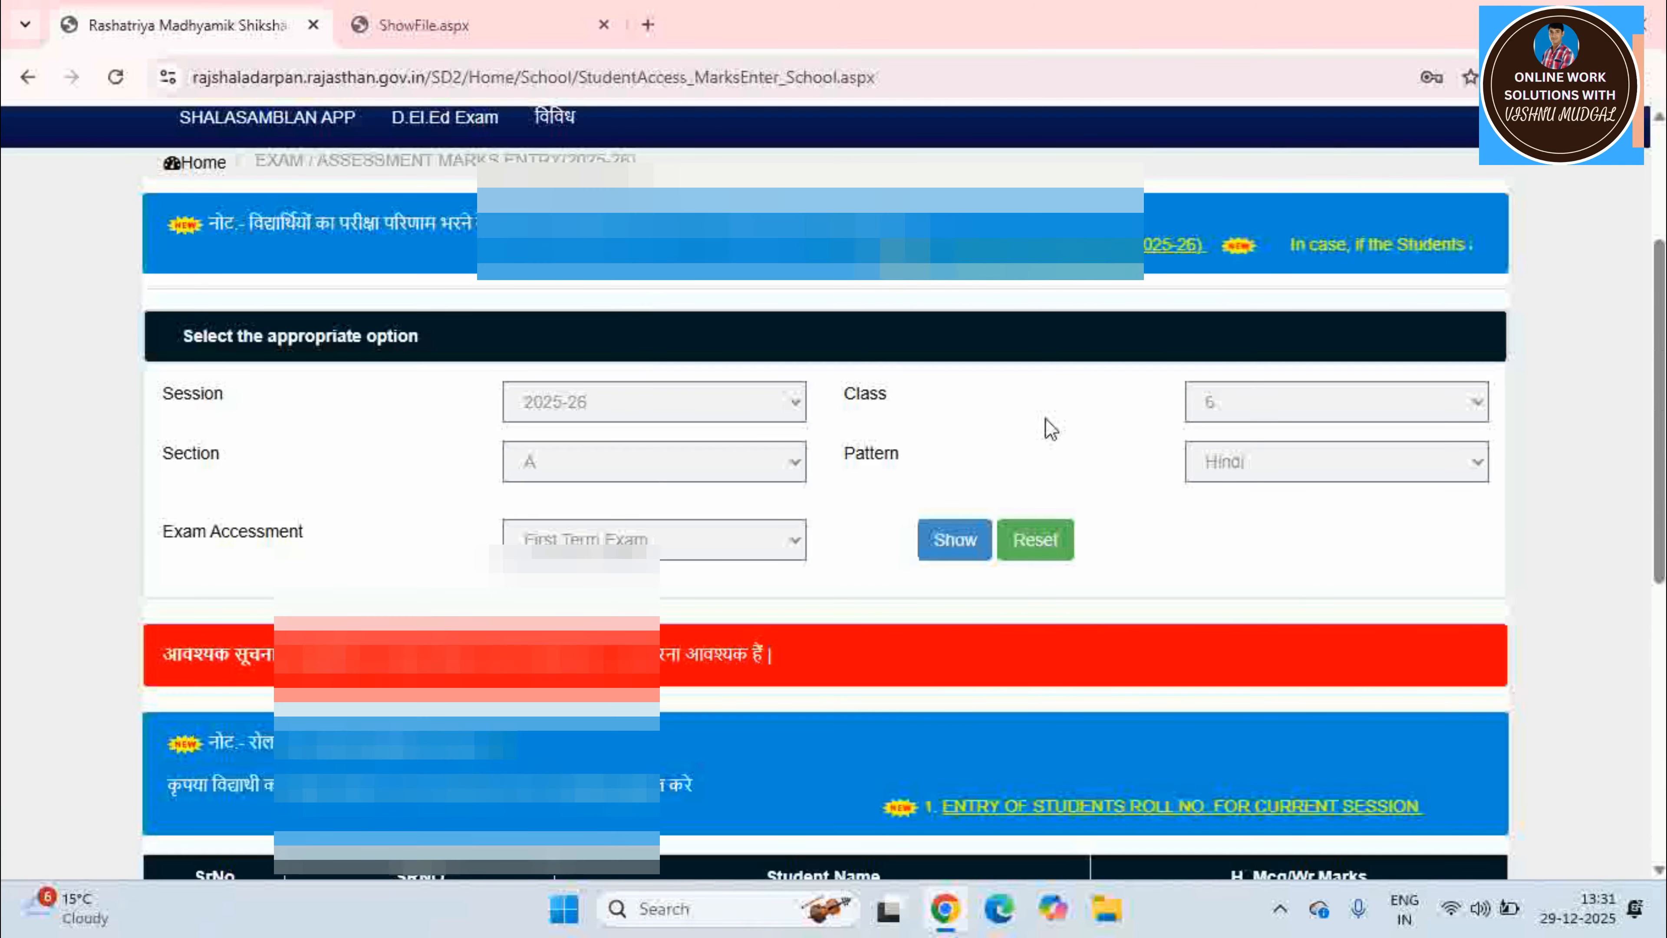
pyautogui.moveTo(445, 25)
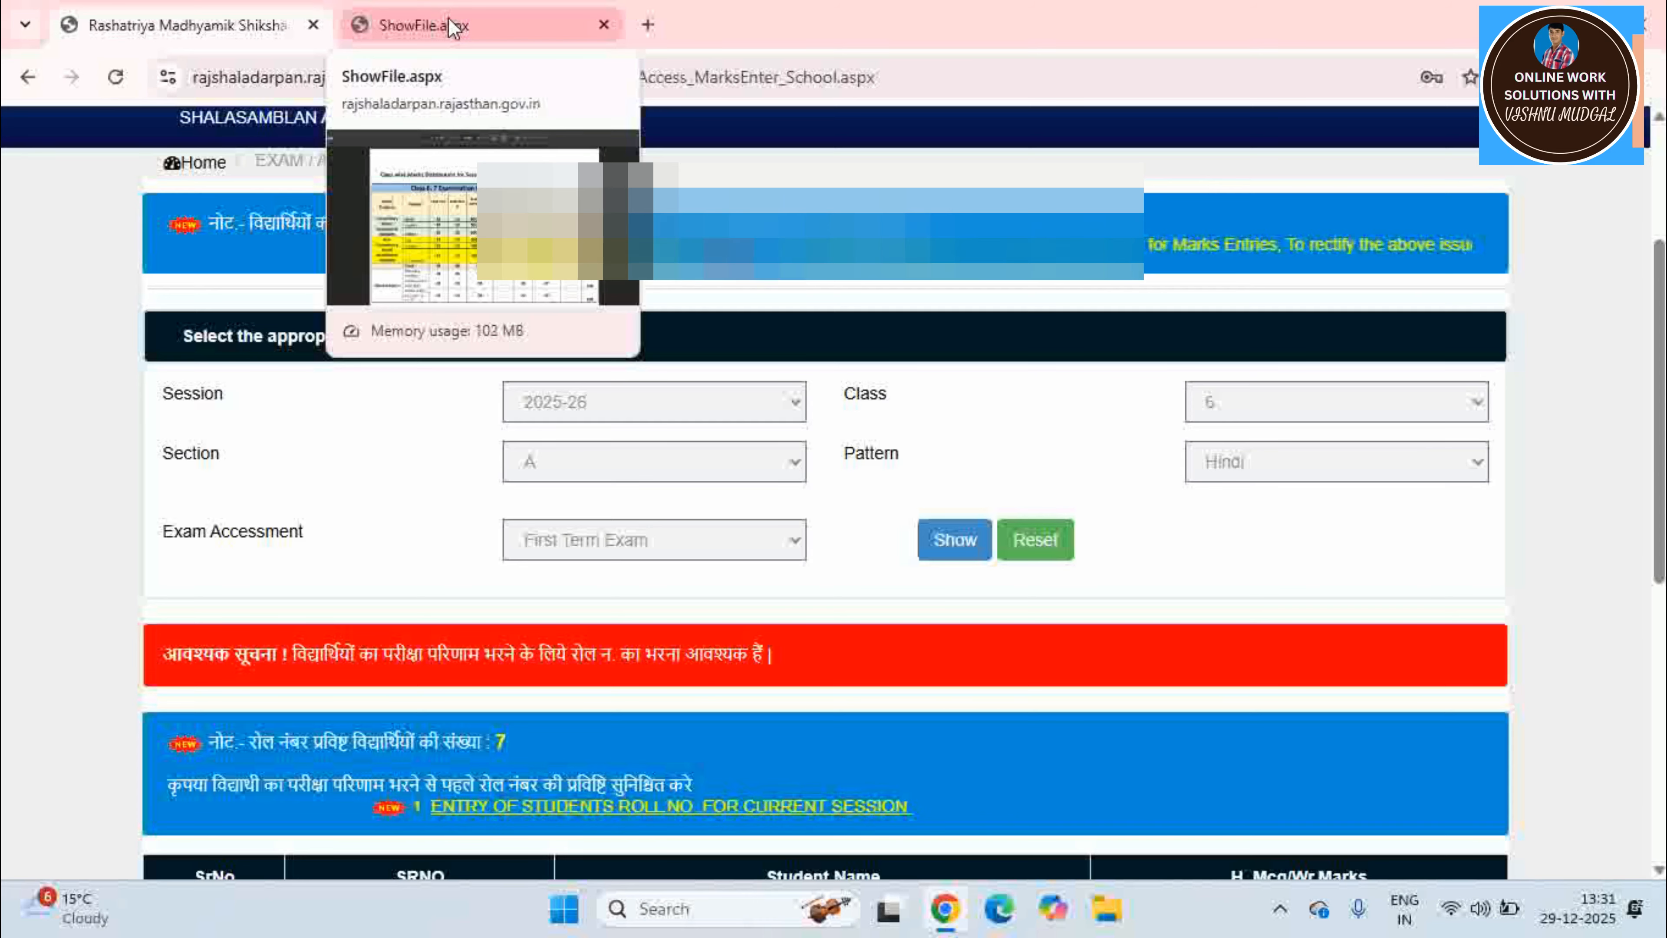
pyautogui.click(452, 26)
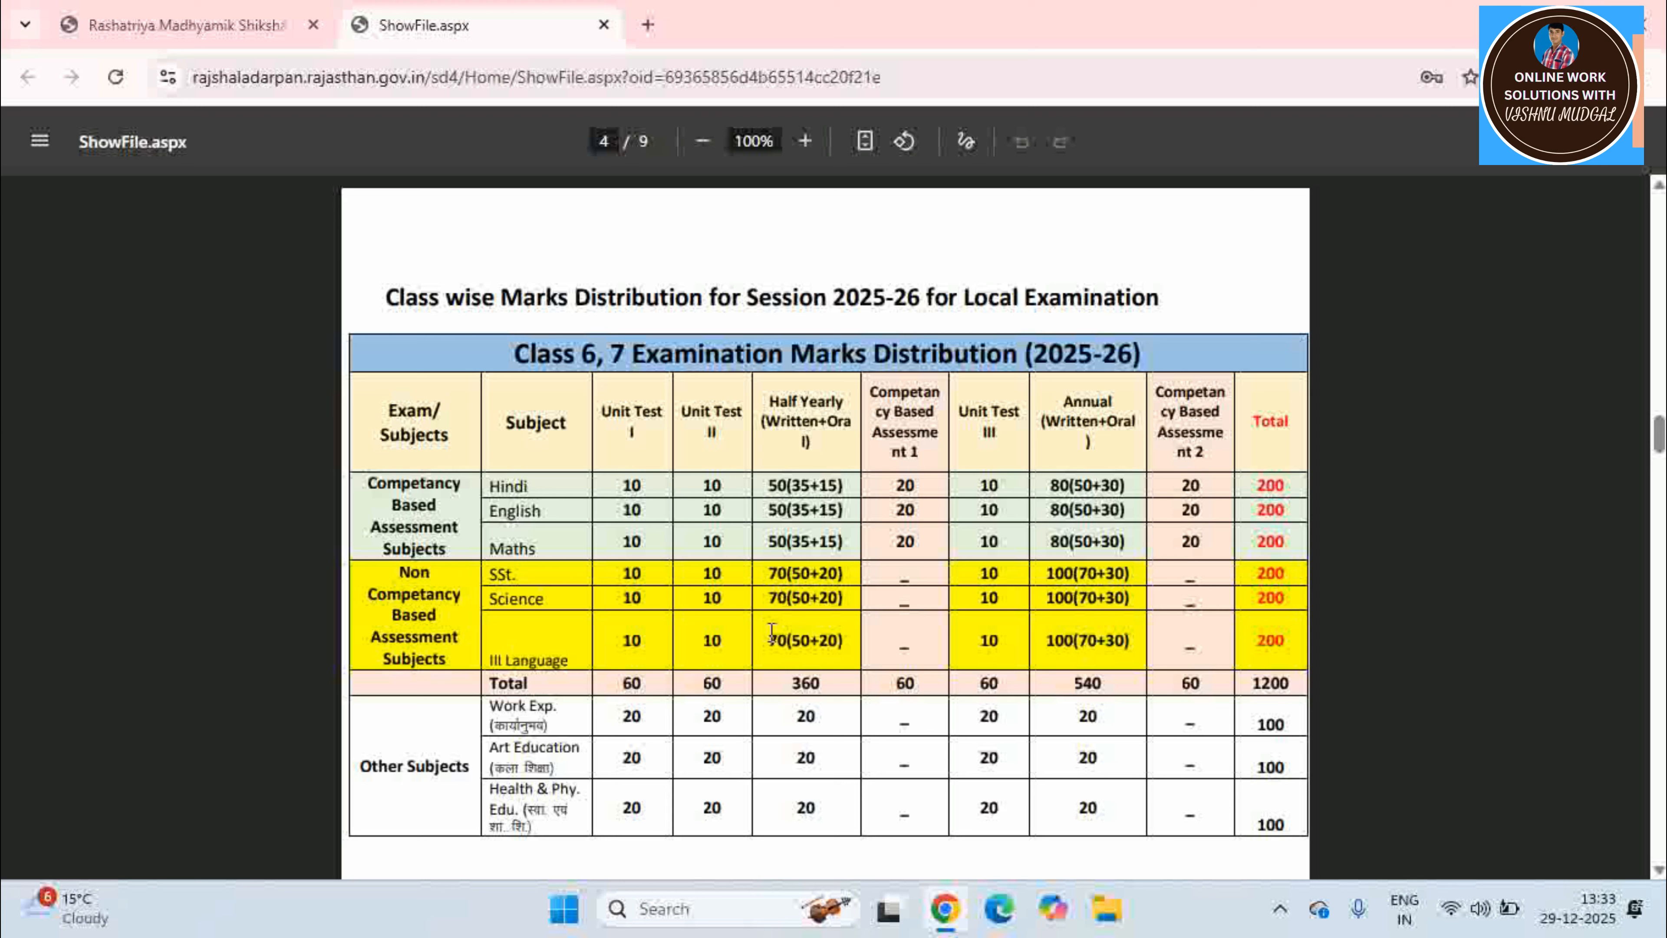
pyautogui.scroll(-10, 771, 631)
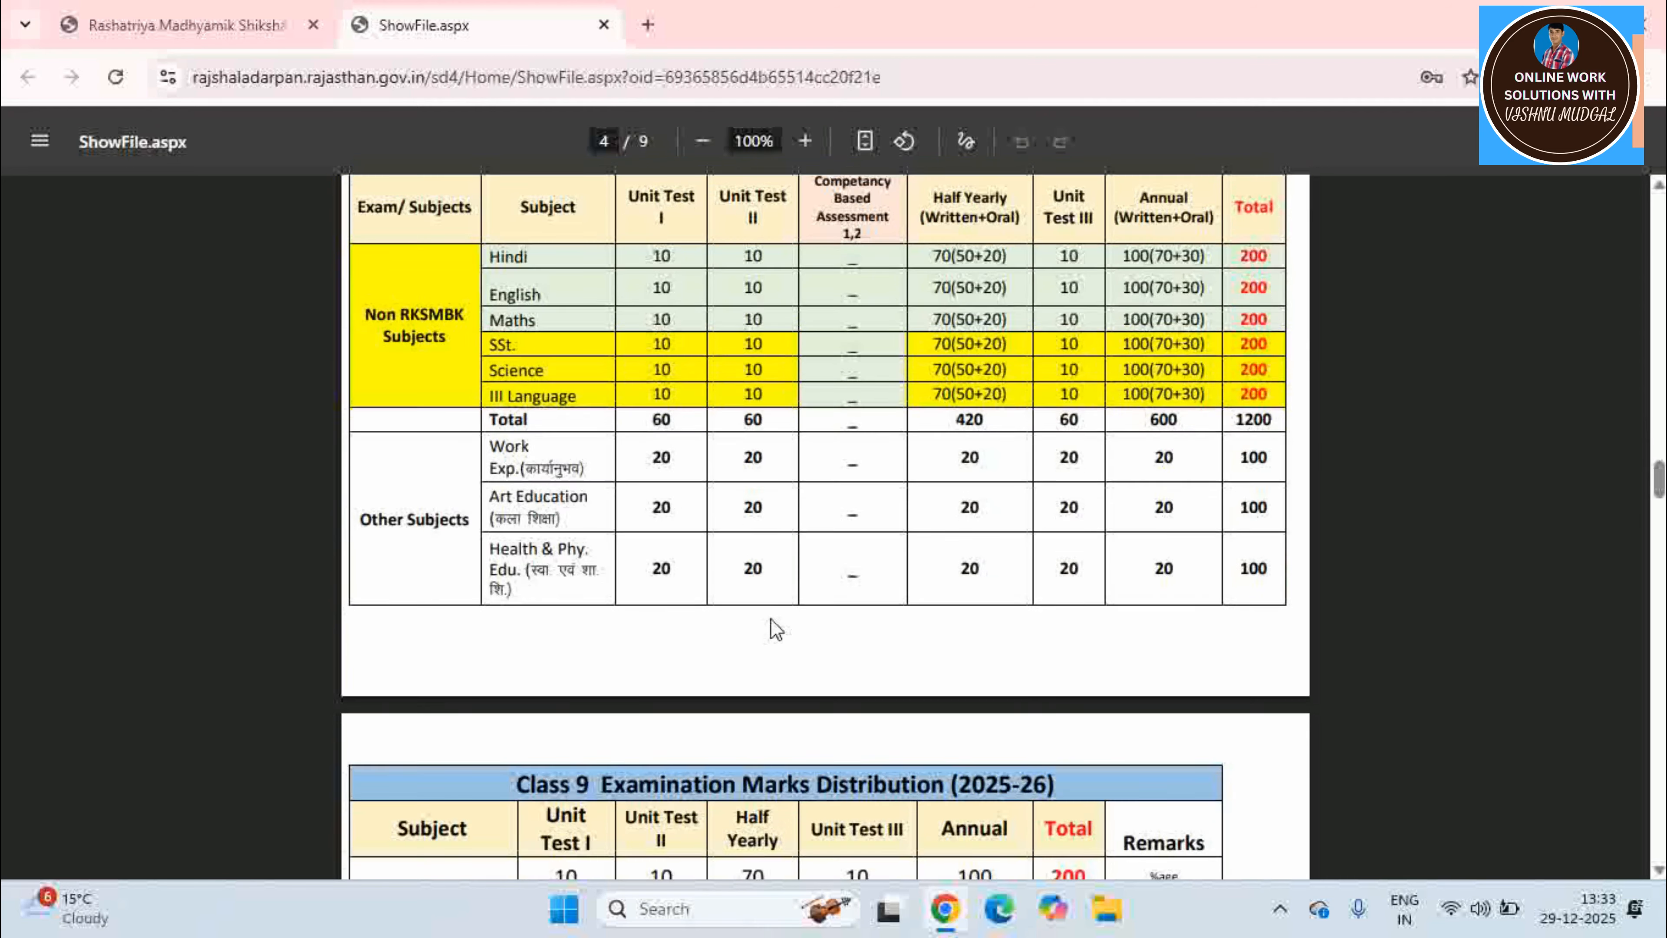
pyautogui.scroll(5, 771, 619)
pyautogui.scroll(-2, 770, 620)
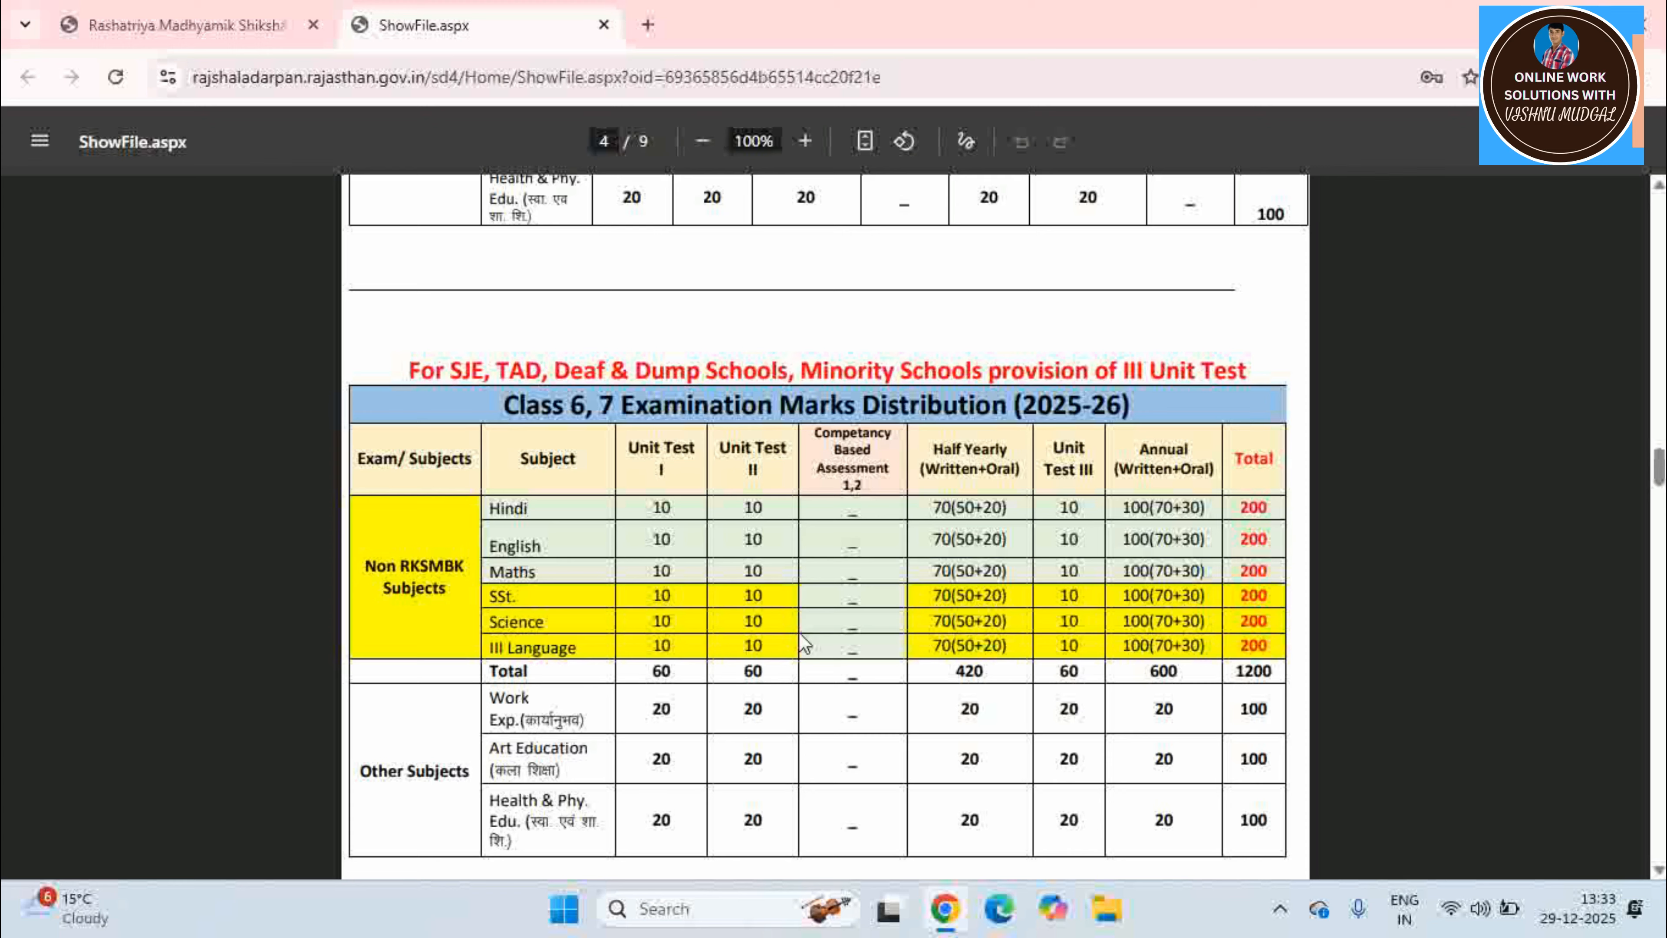
pyautogui.scroll(-9, 801, 635)
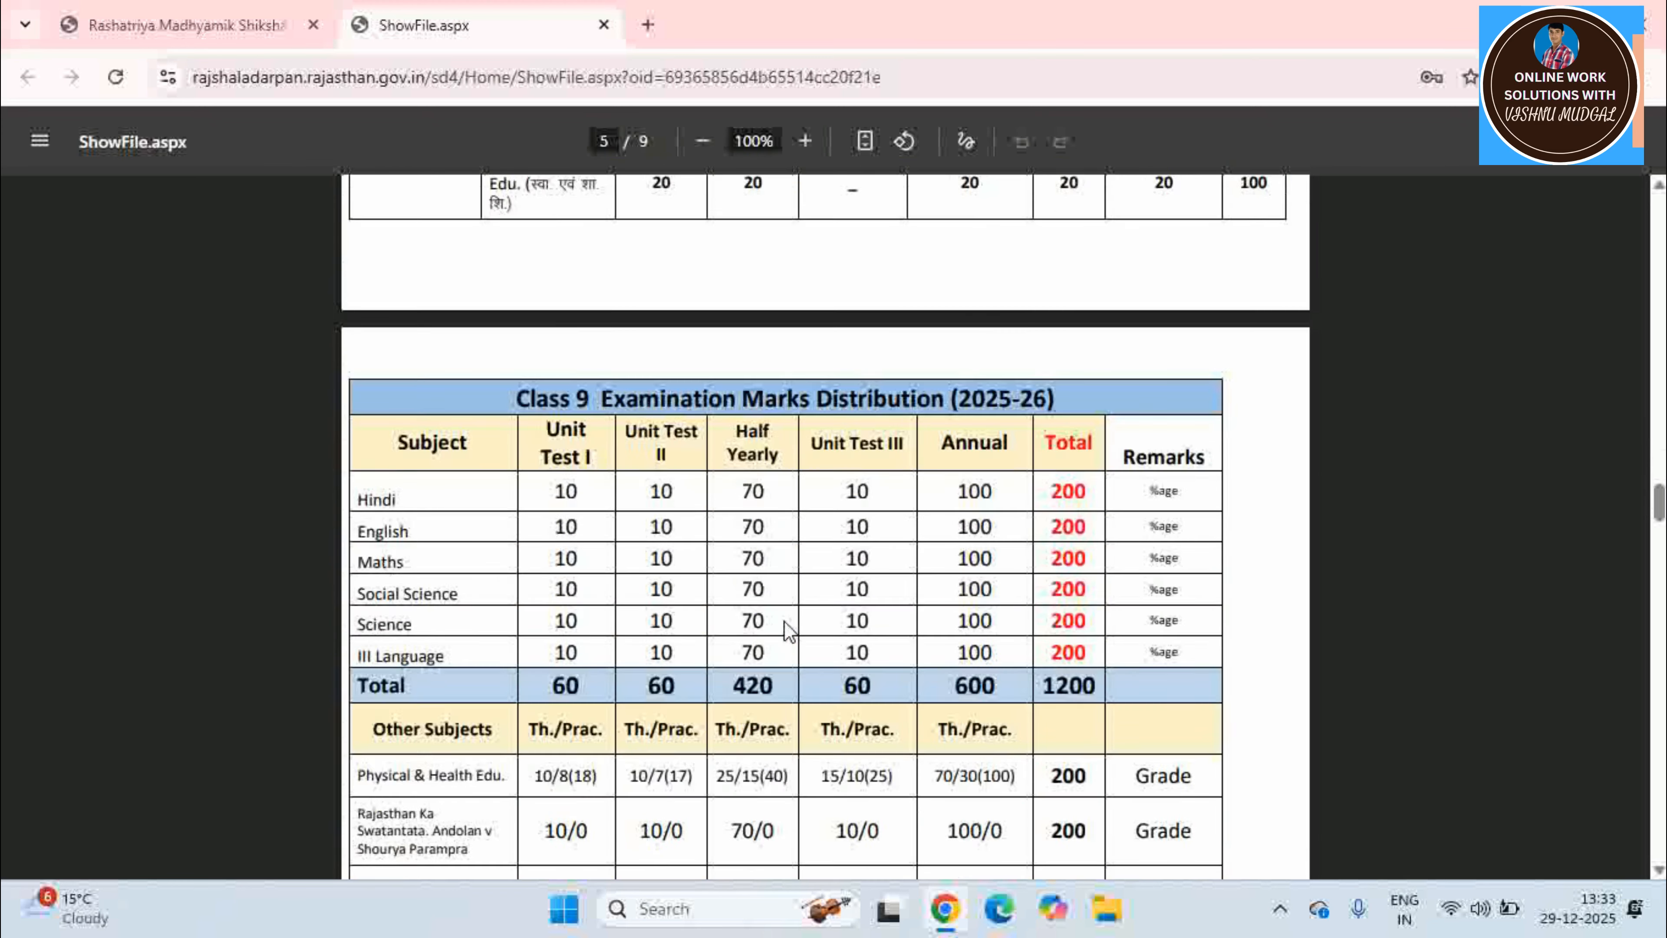
pyautogui.scroll(-3, 790, 629)
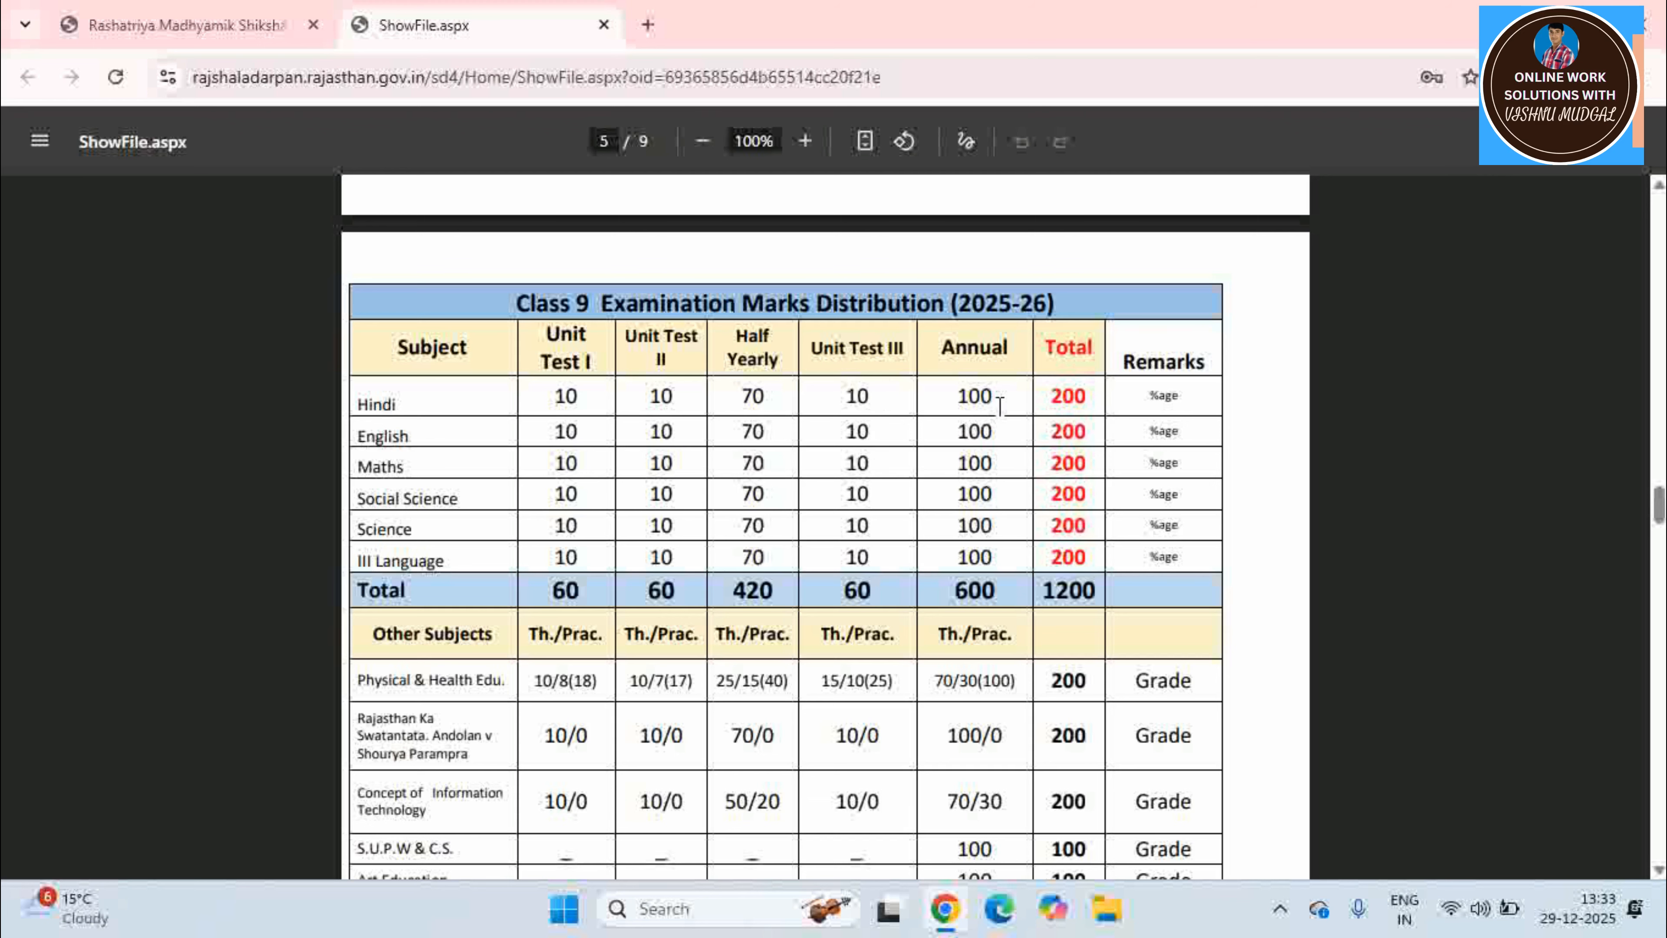
pyautogui.scroll(-7, 963, 657)
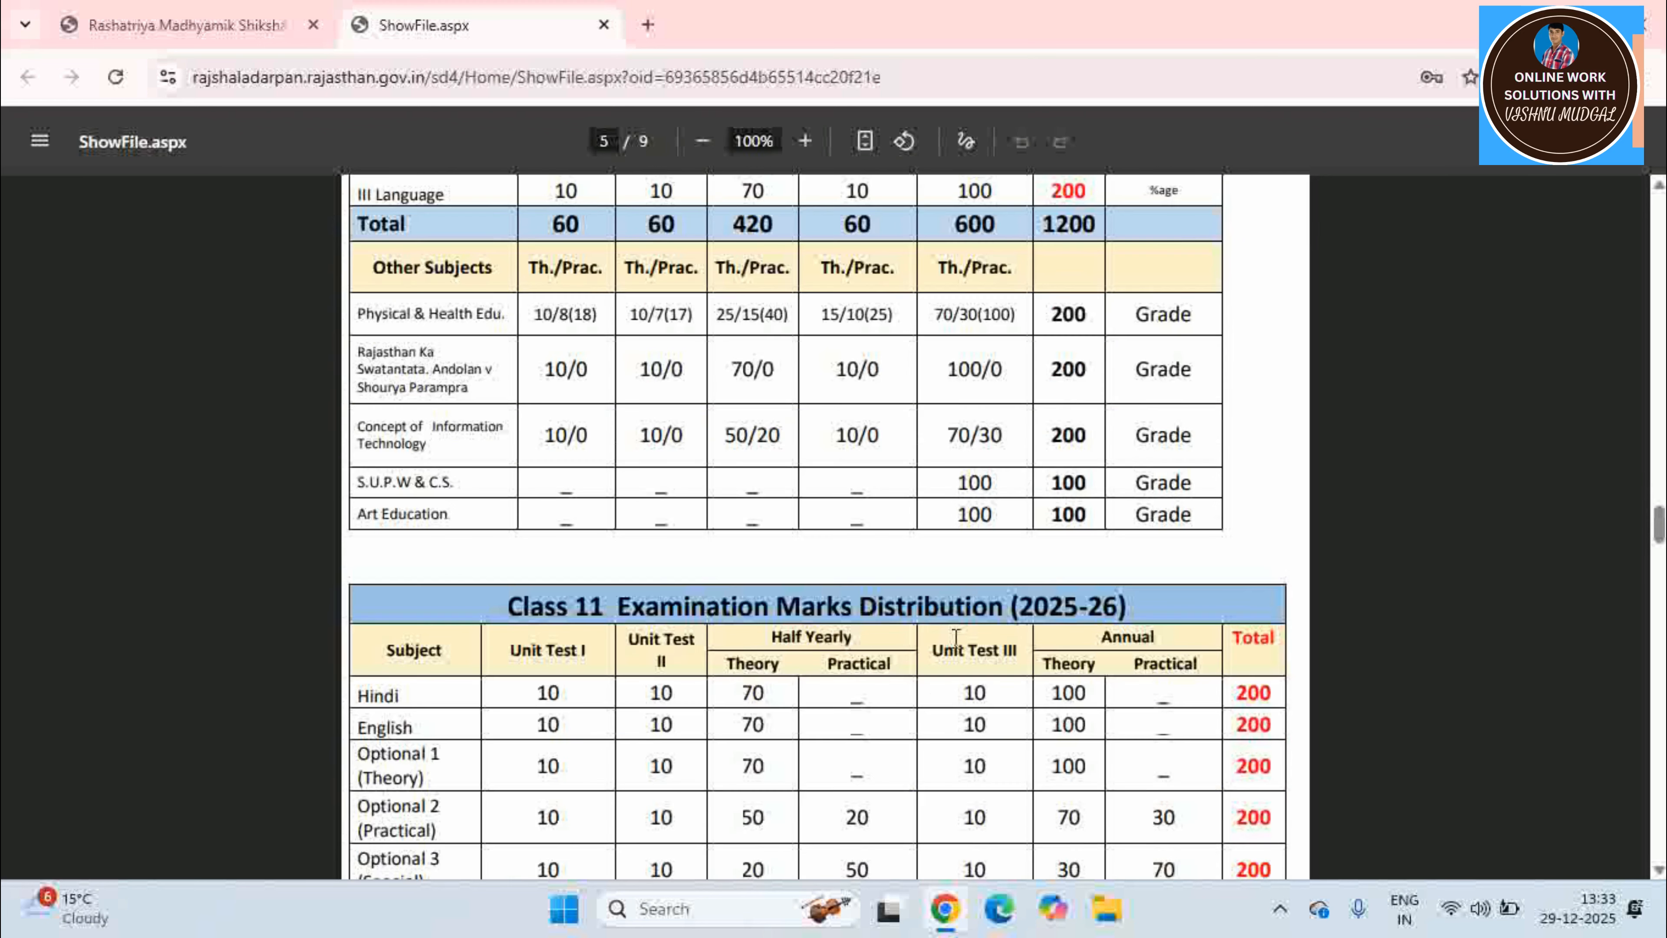
pyautogui.scroll(-1, 953, 632)
pyautogui.scroll(-1, 952, 630)
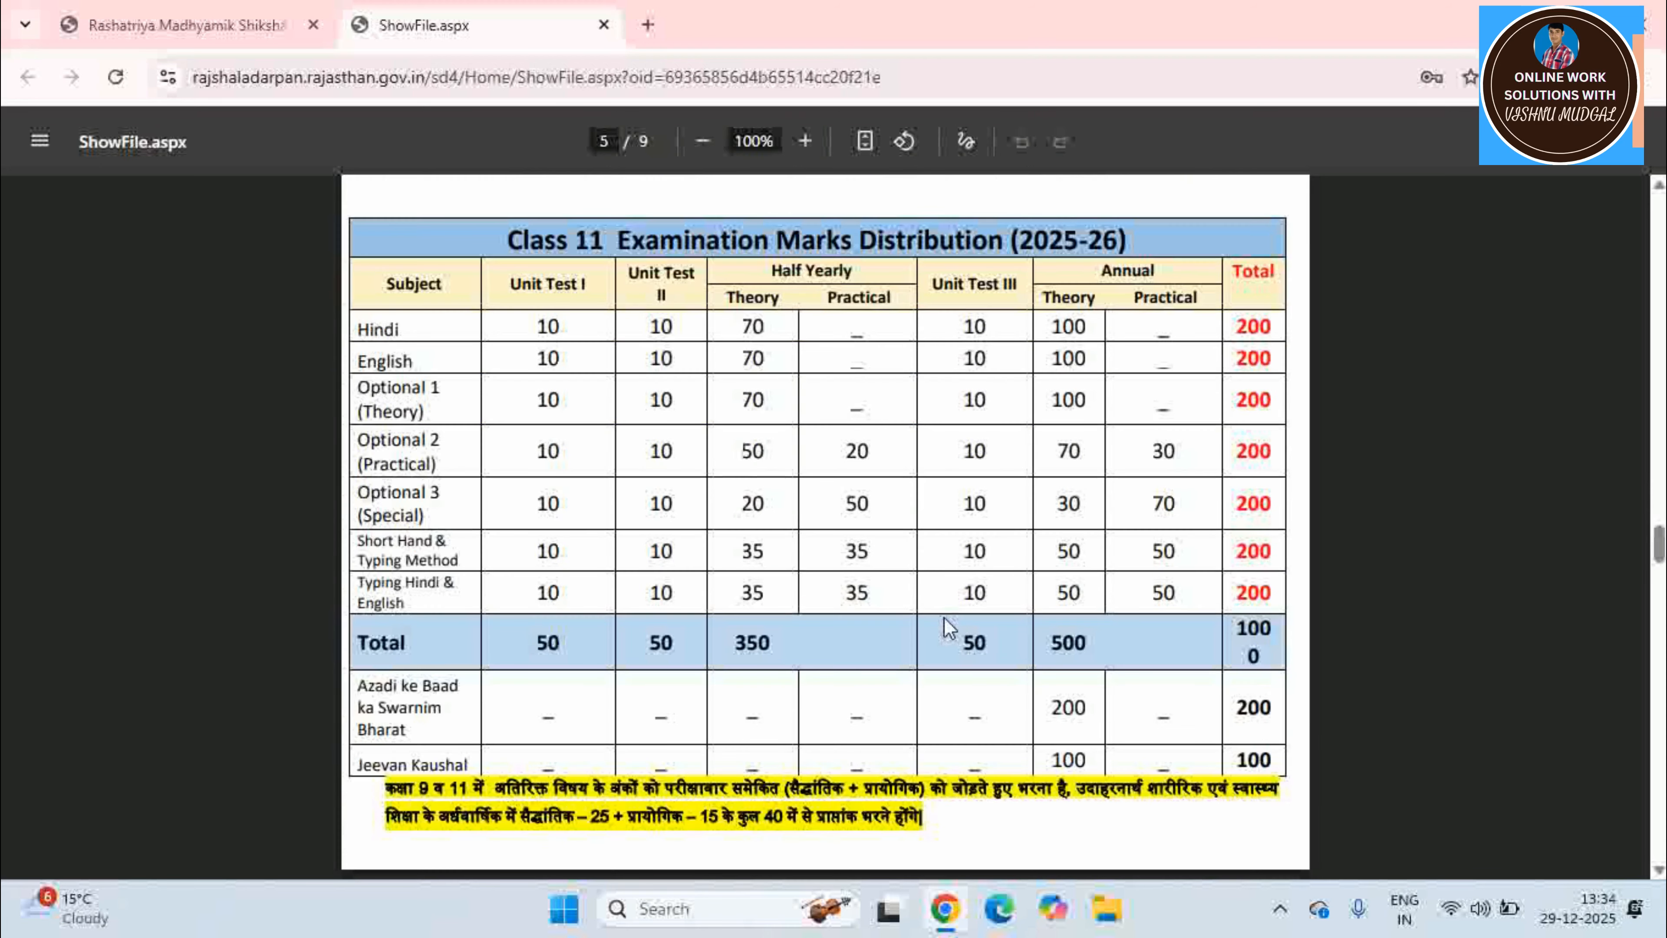